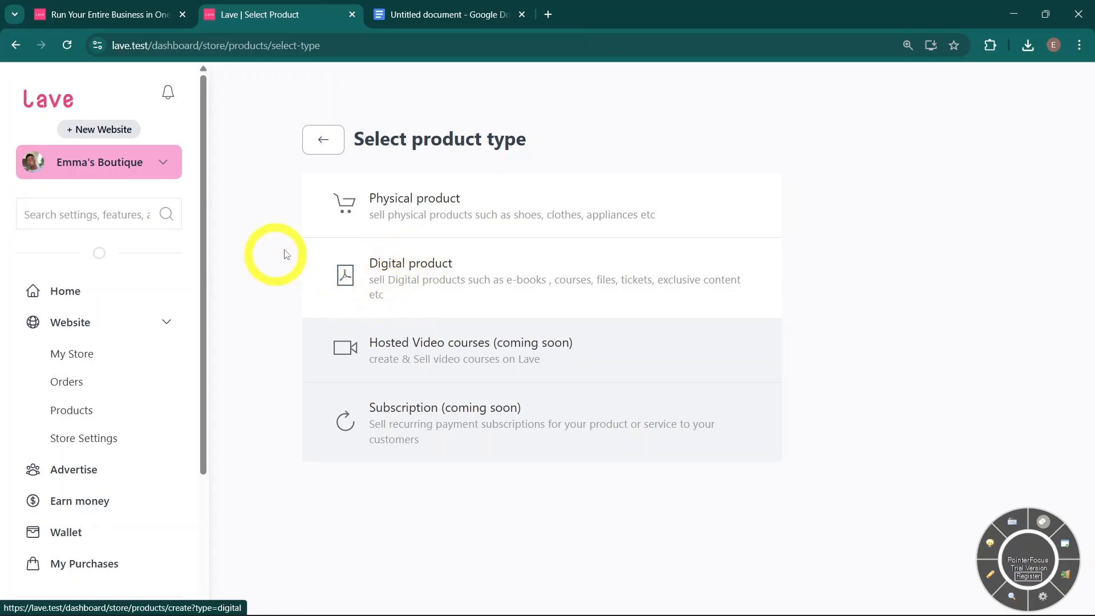
Create a physical product and add today's three shoe photos from Downloads: images (2), images (1) and the 41Ln1tHGpCL file, in that order
left_click(446, 209)
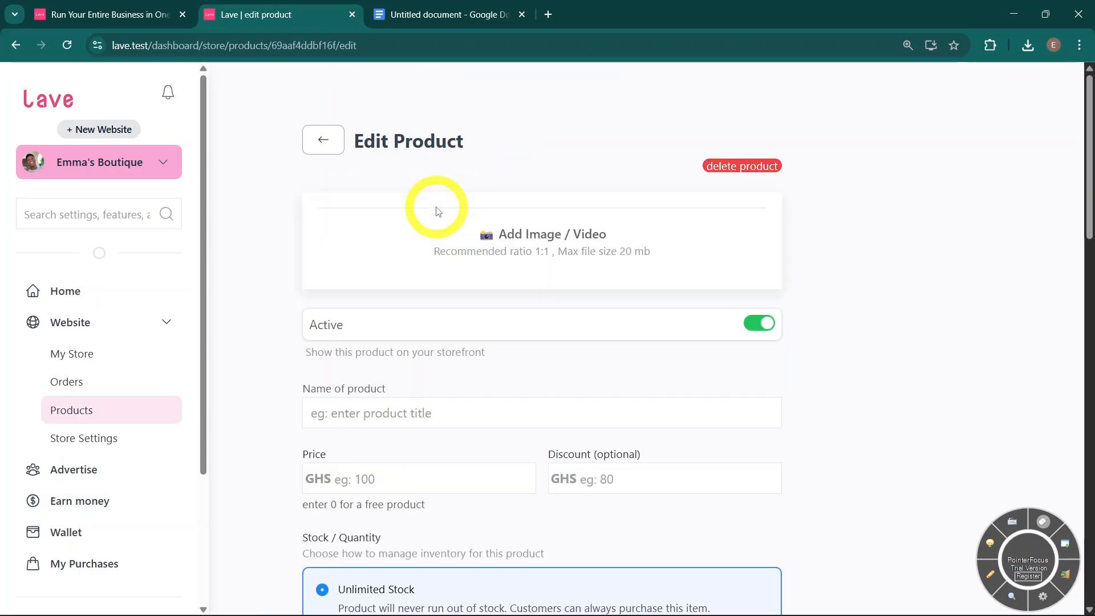
left_click(521, 246)
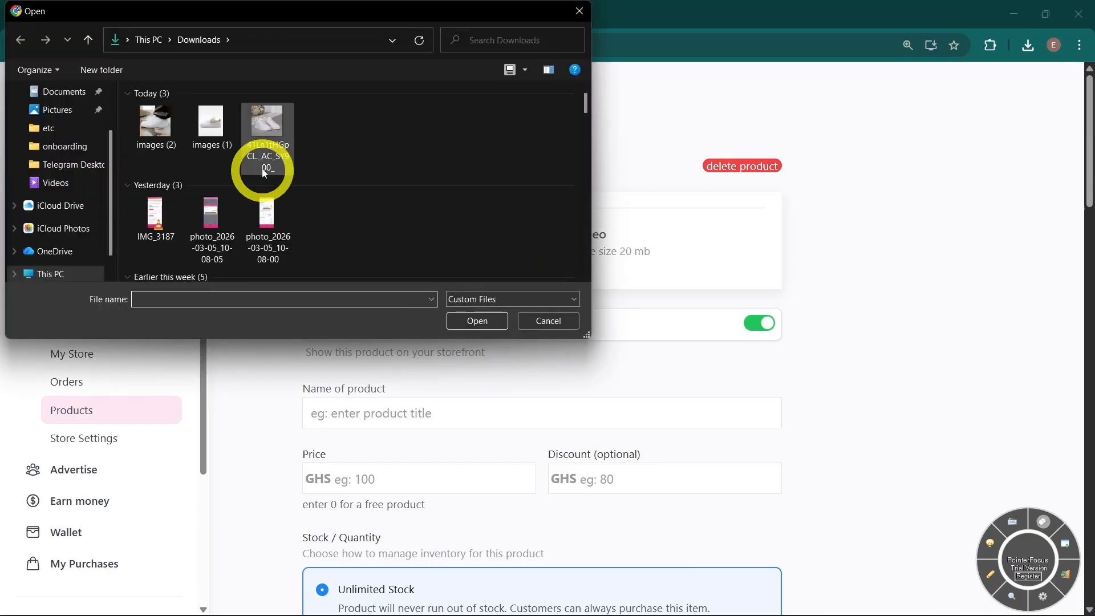
double_click(174, 136)
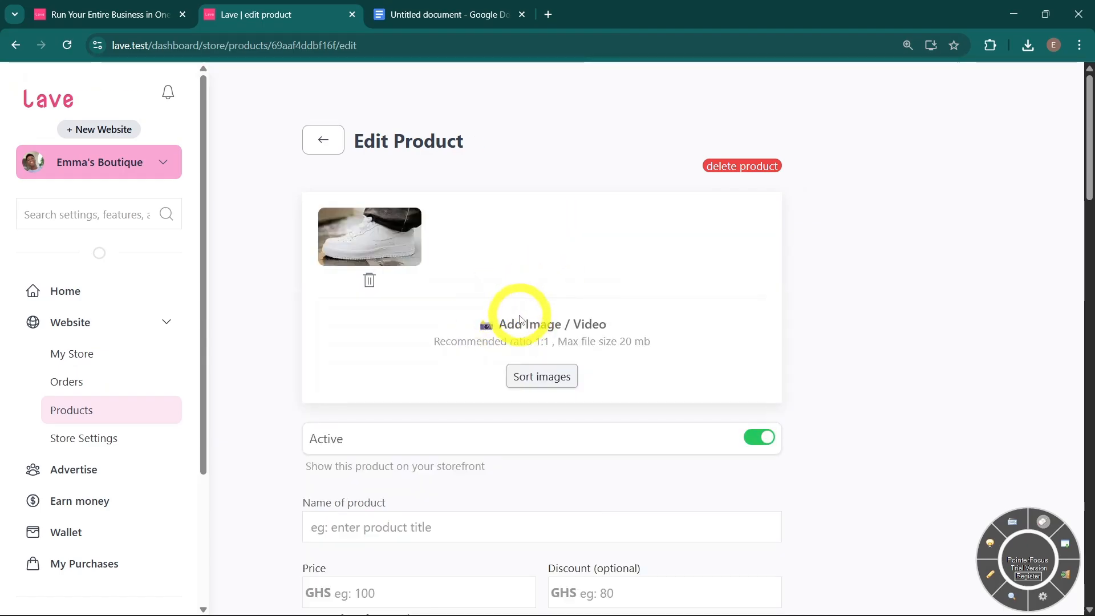
left_click(515, 326)
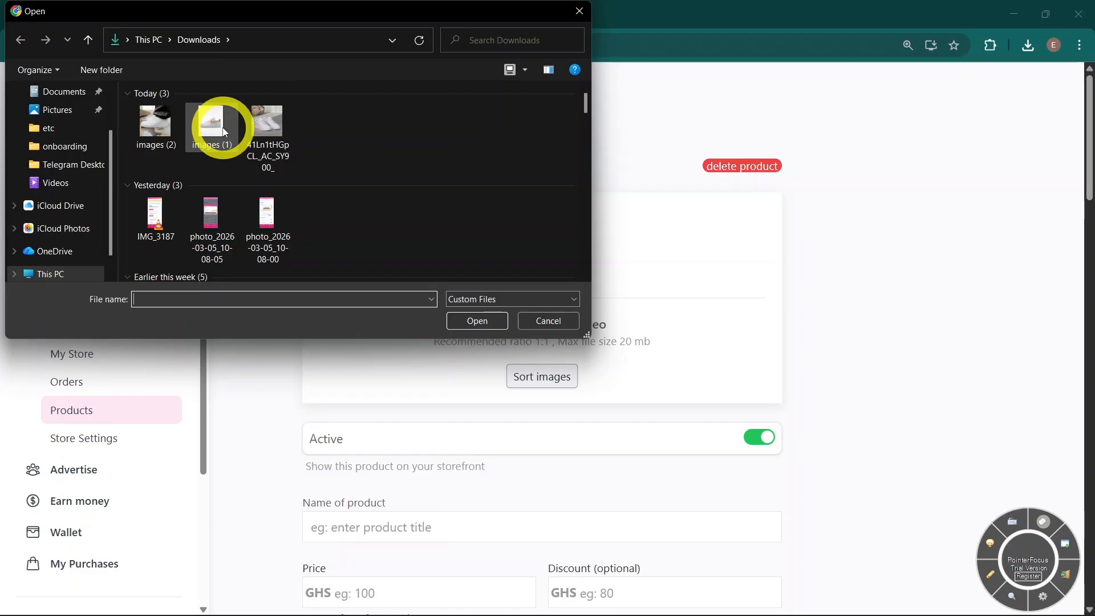
double_click(230, 133)
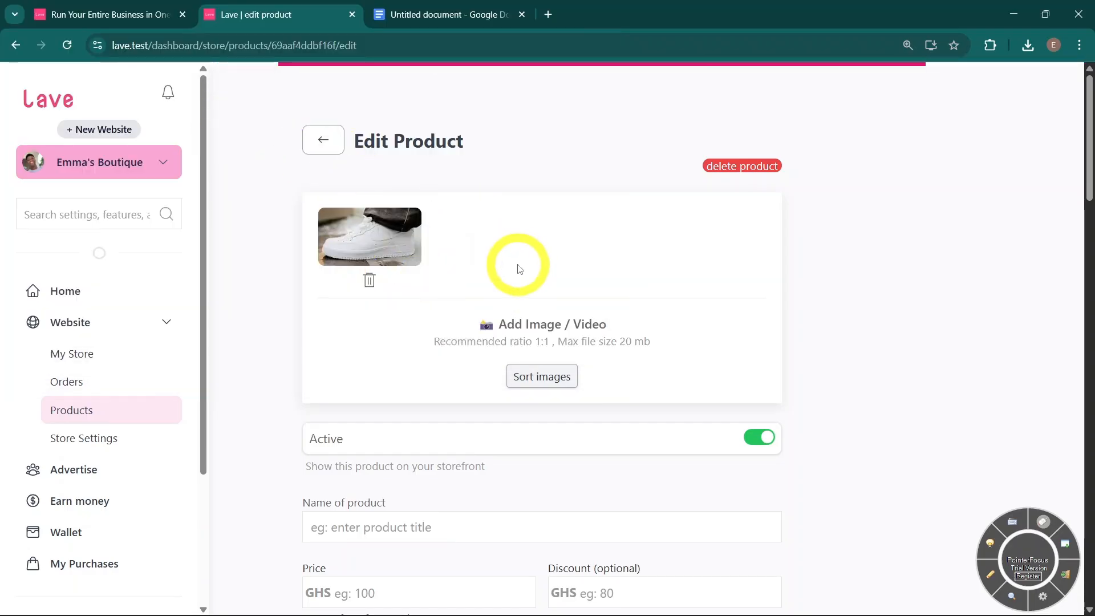
left_click(536, 326)
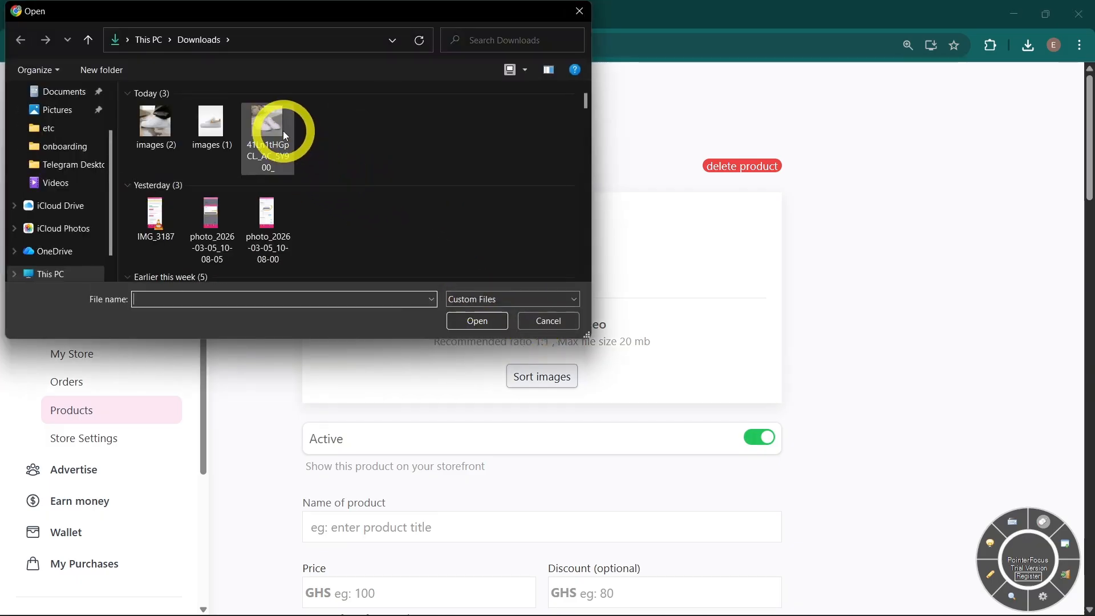
double_click(283, 131)
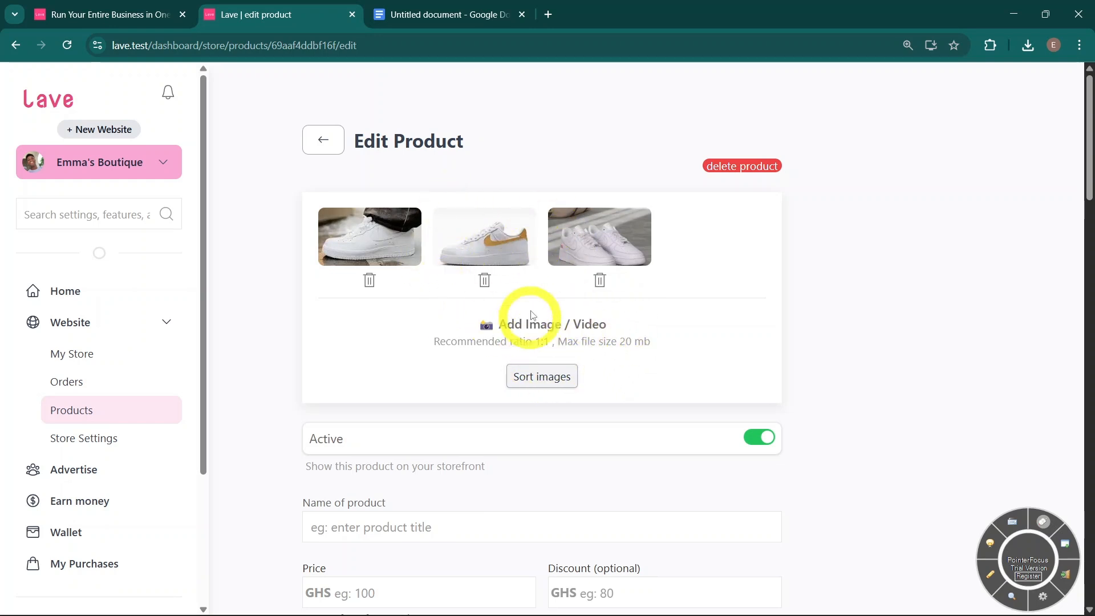
Sort the product media so that the third photo comes first, ahead of the other two
left_click(552, 381)
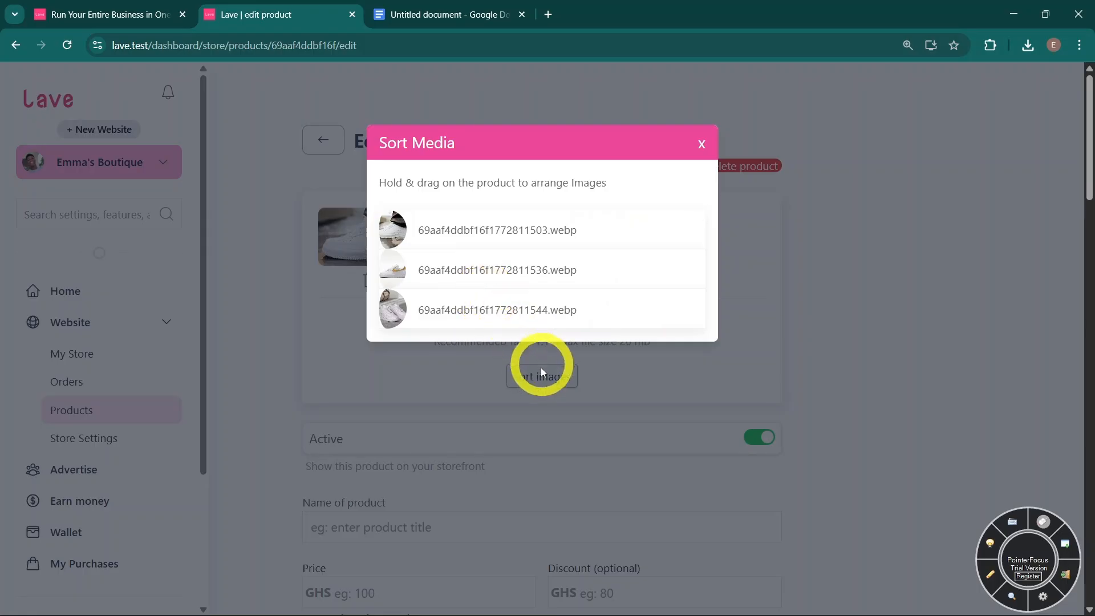
left_click_drag(488, 316, 485, 231)
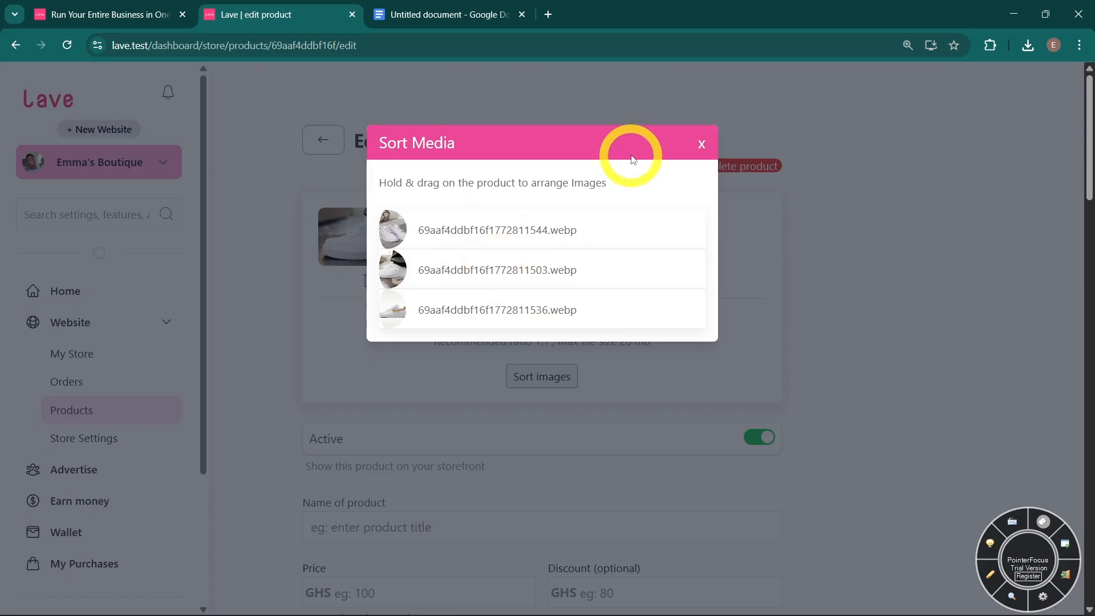
left_click(702, 143)
Turn the product's Active storefront setting off and back on
scroll(542, 440, "down", 3)
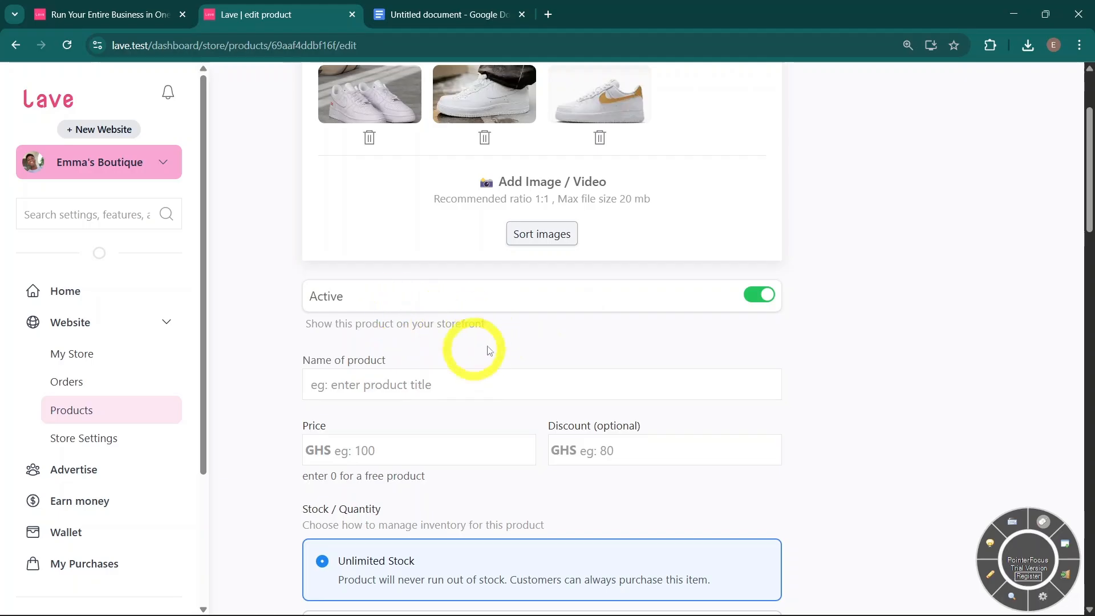
left_click(687, 309)
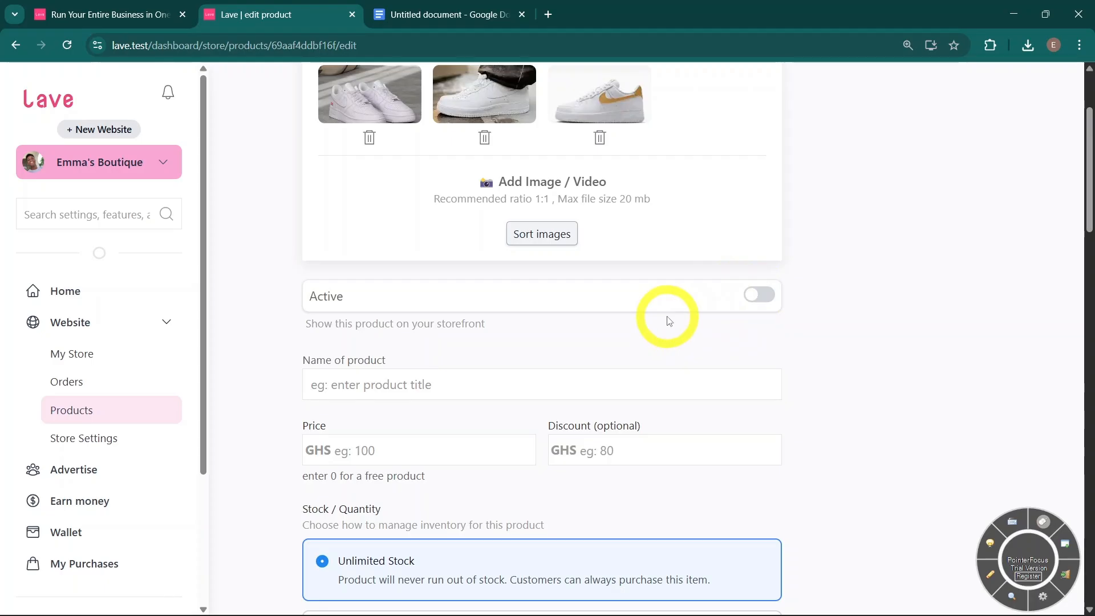
left_click(703, 293)
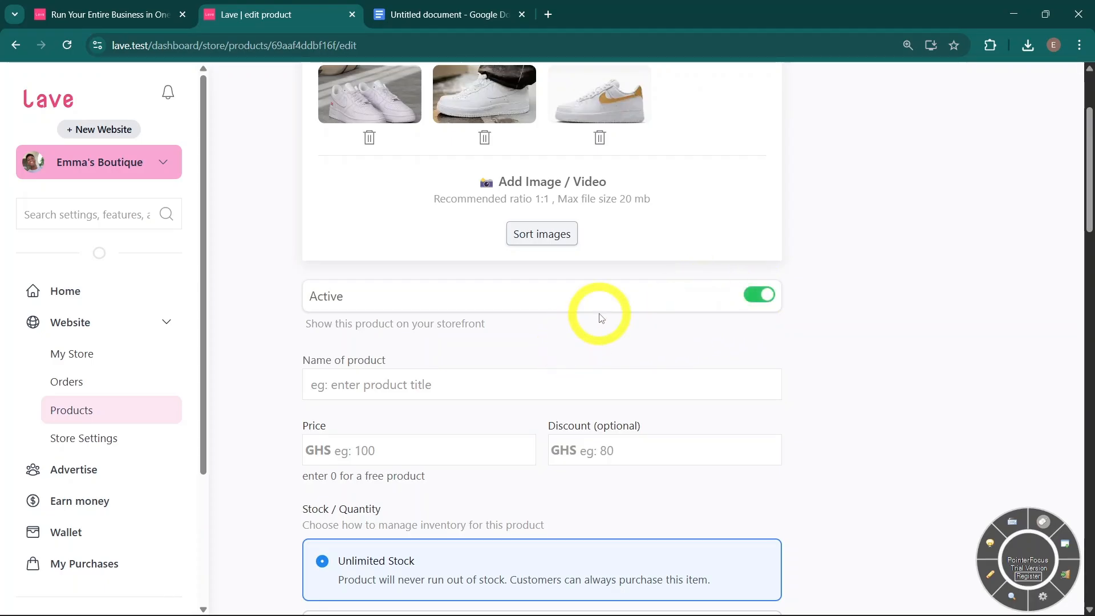
Name the product Nike Air Force and set its price to GHS 500
scroll(605, 311, "down", 2)
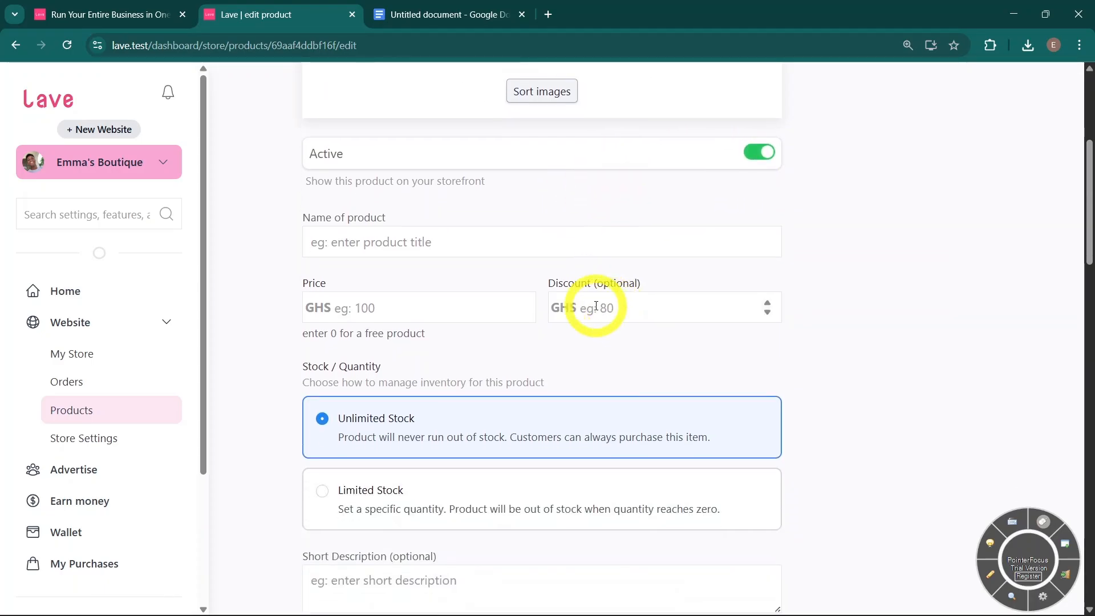
left_click(383, 243)
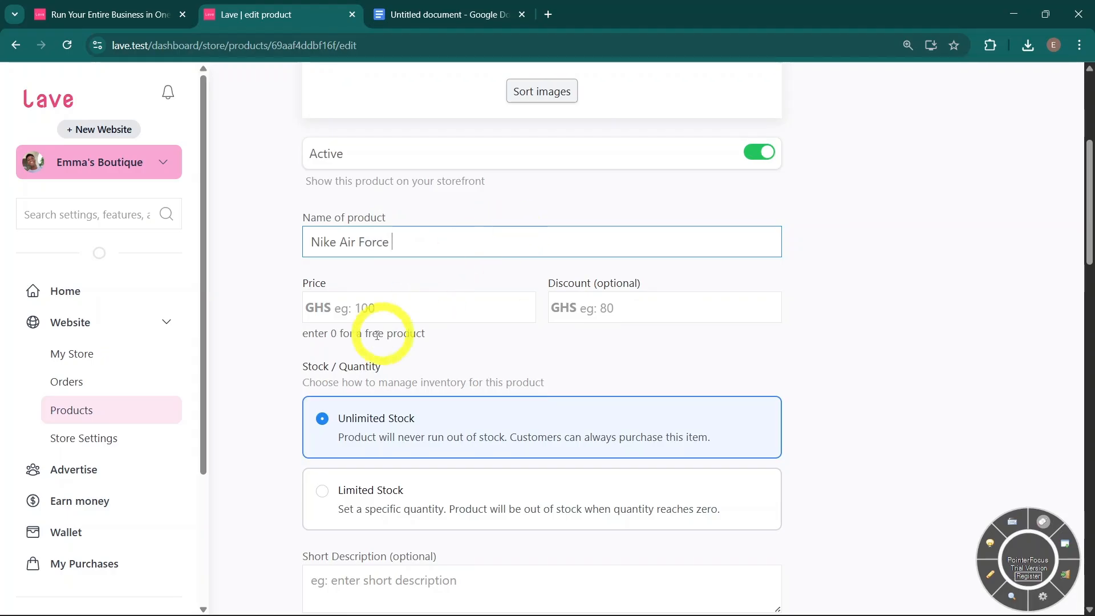
left_click(372, 305)
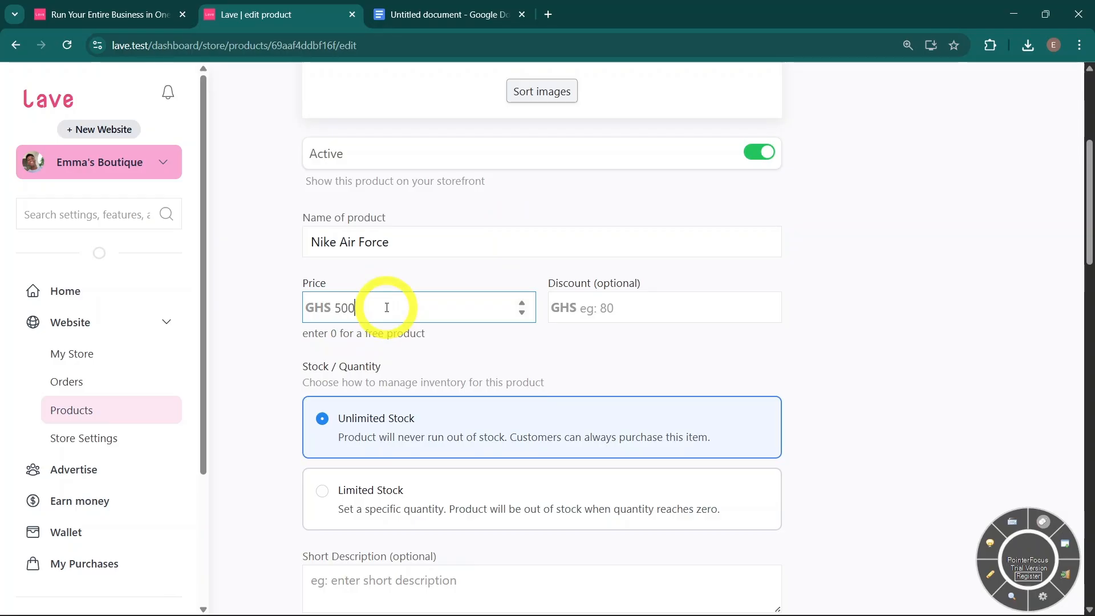
left_click(396, 333)
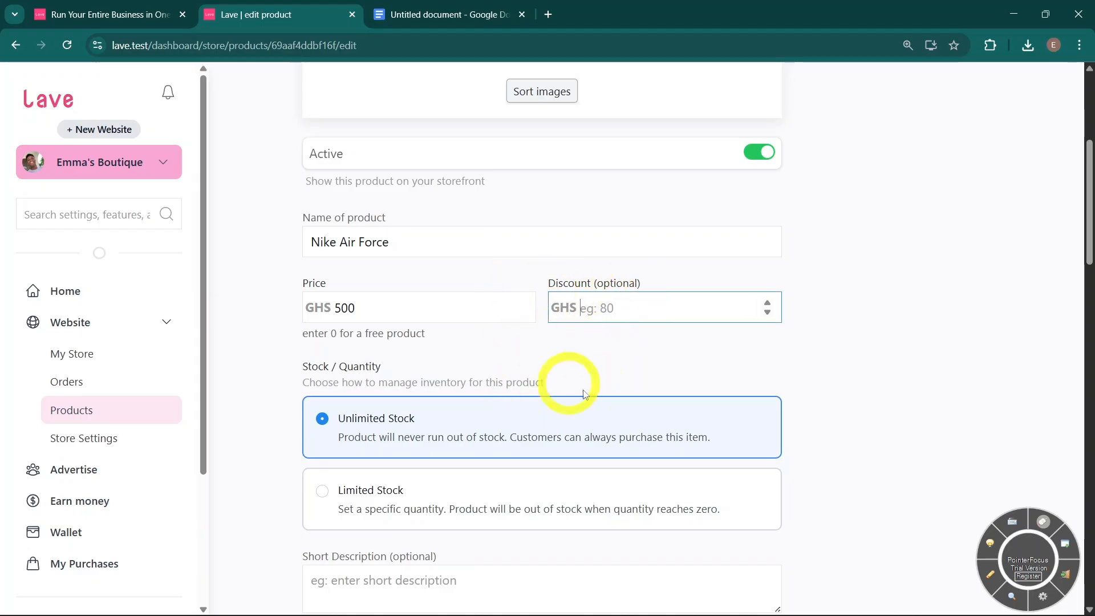
Examine how the discounted and original prices are displayed on the Dress product page, and return to the discount field of the edited product
left_click(591, 292)
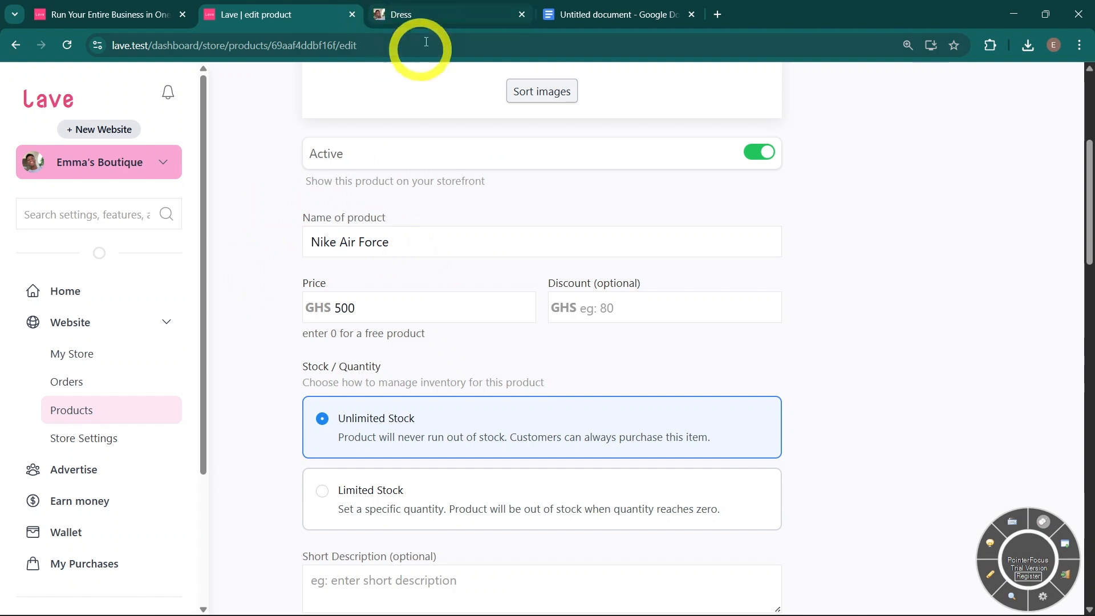
left_click(425, 7)
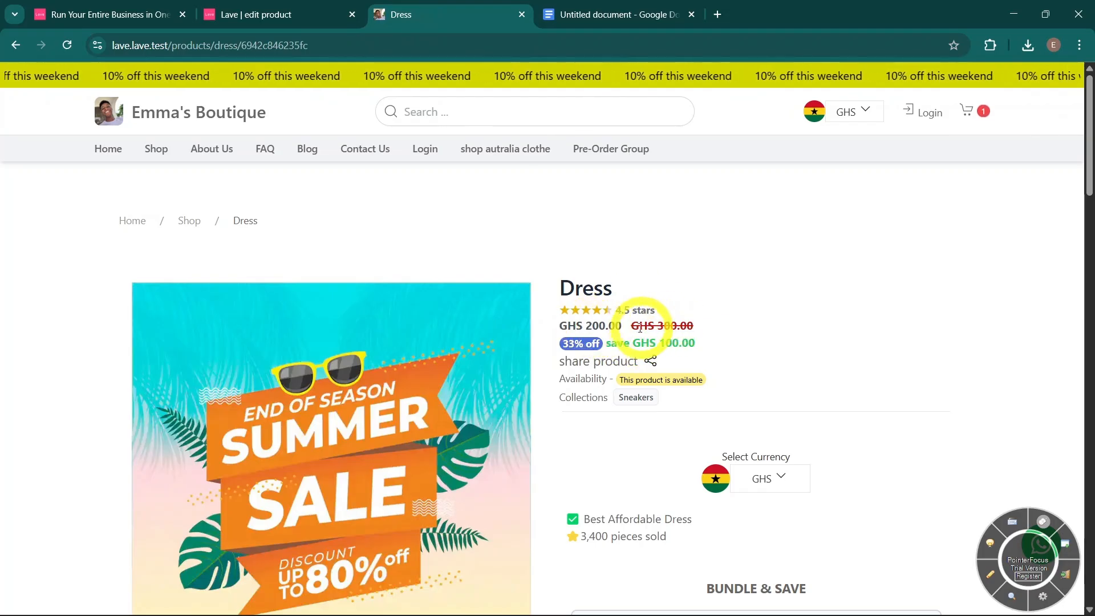
left_click_drag(630, 325, 702, 324)
left_click(704, 325)
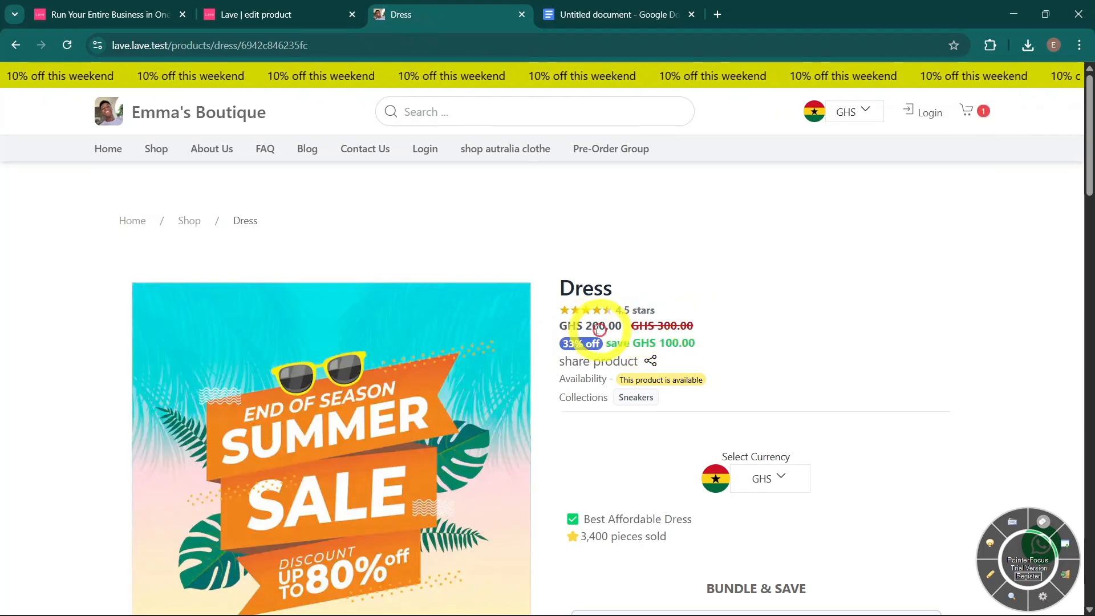
left_click_drag(561, 324, 621, 325)
left_click(600, 327)
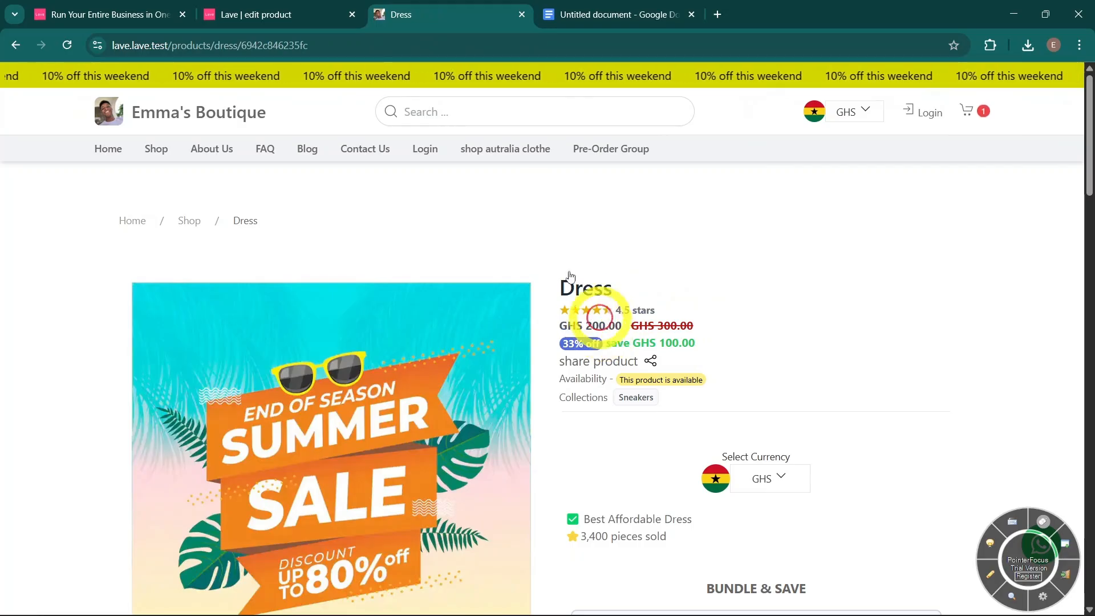
left_click(288, 8)
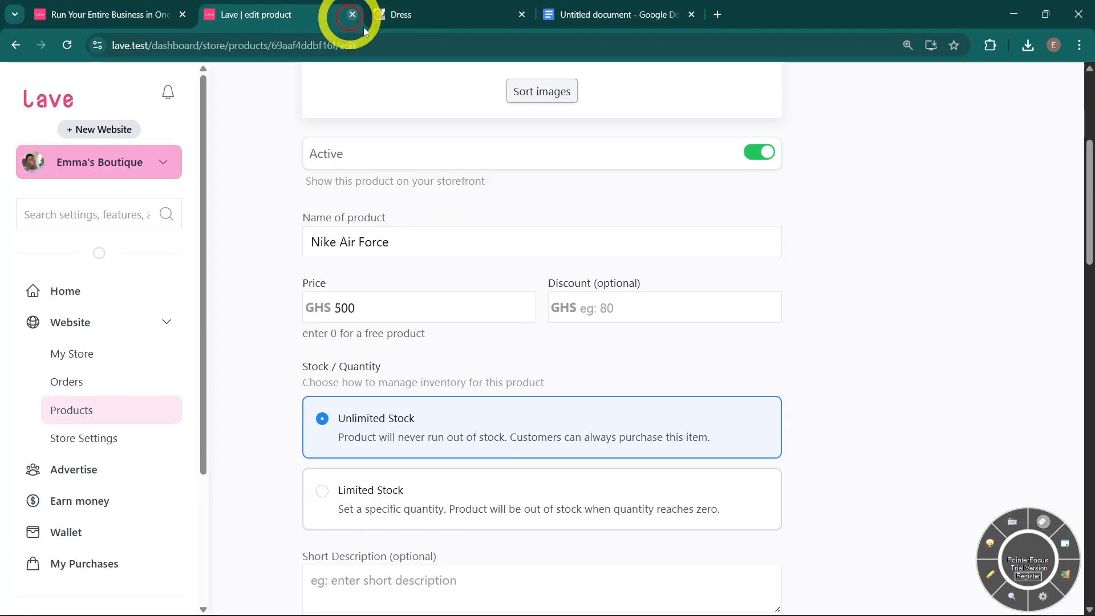
left_click(622, 313)
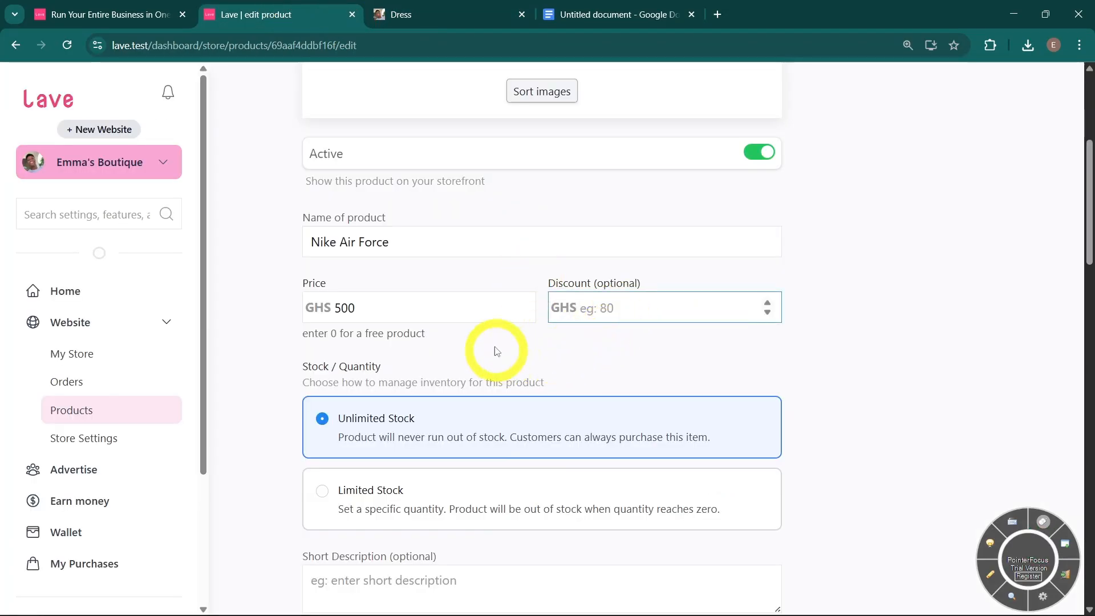
Switch the product's inventory to Limited Stock and enter the short description "Nike Airforce for men"
scroll(439, 347, "down", 2)
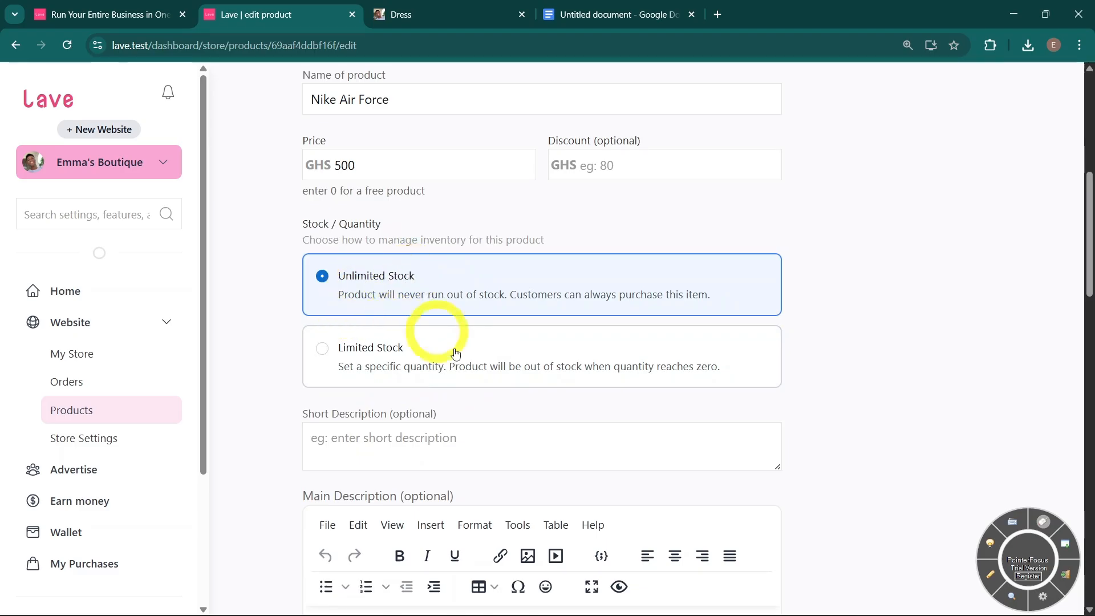
left_click(428, 349)
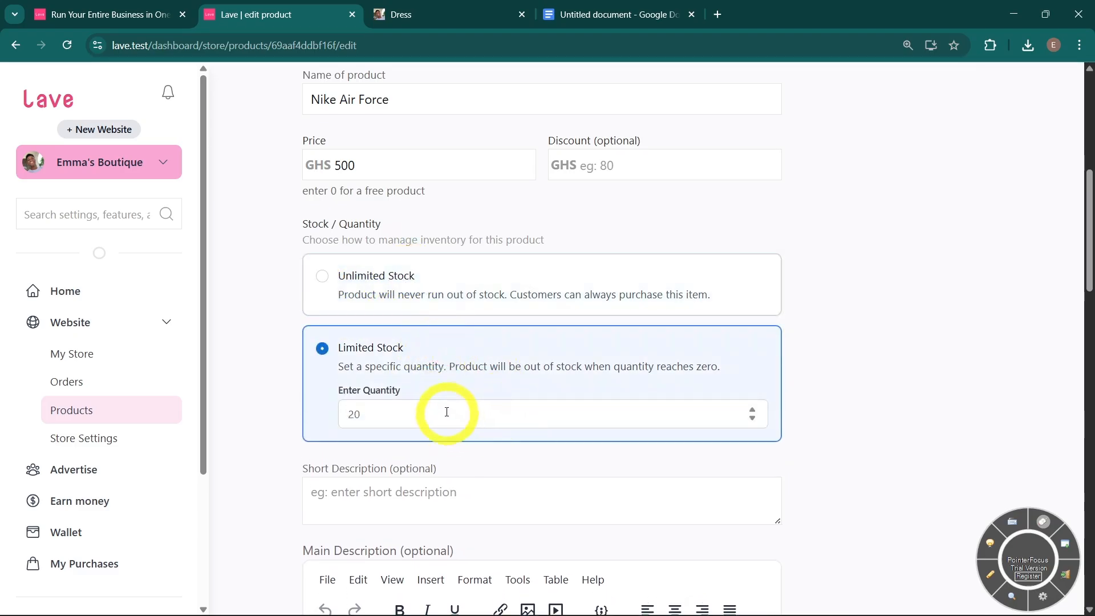
scroll(466, 407, "down", 2)
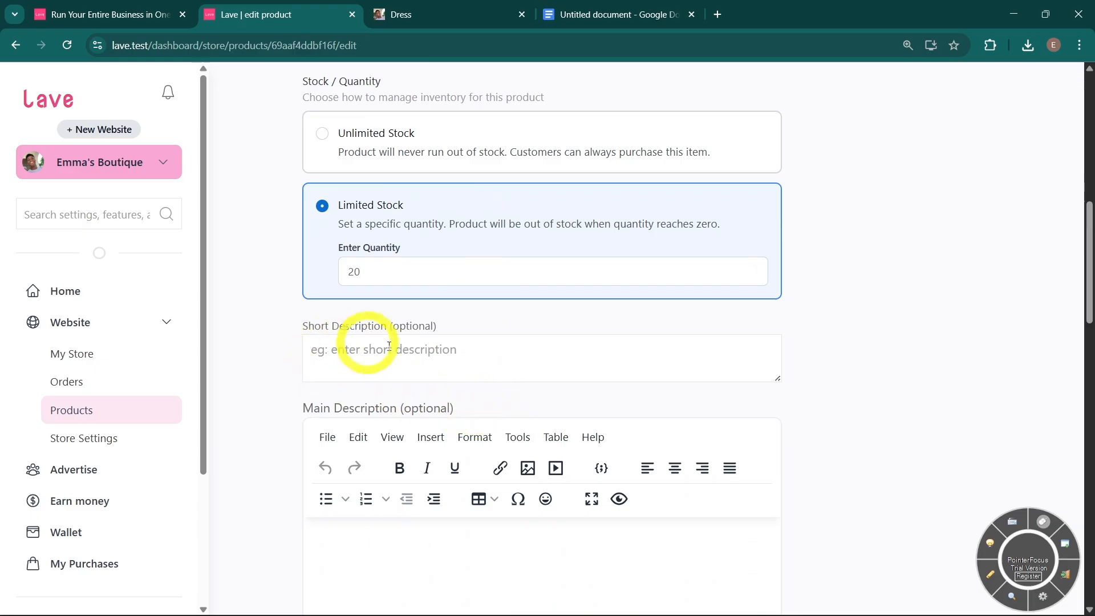
left_click(380, 350)
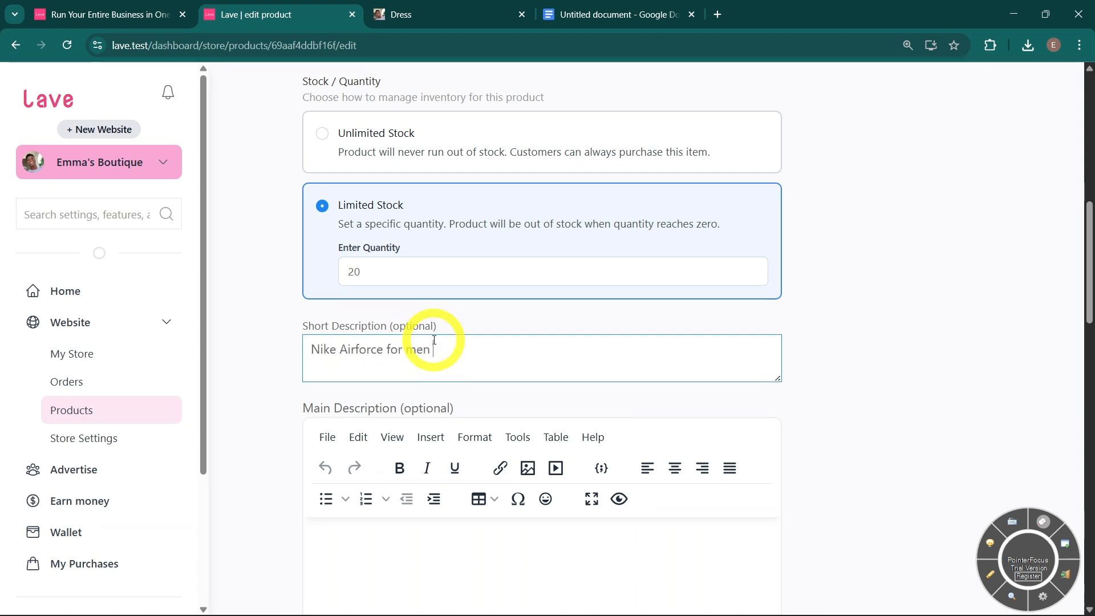
Paste the copied Nike shoe text, with its benefits and product details, into the main description
scroll(434, 340, "down", 5)
left_click(394, 344)
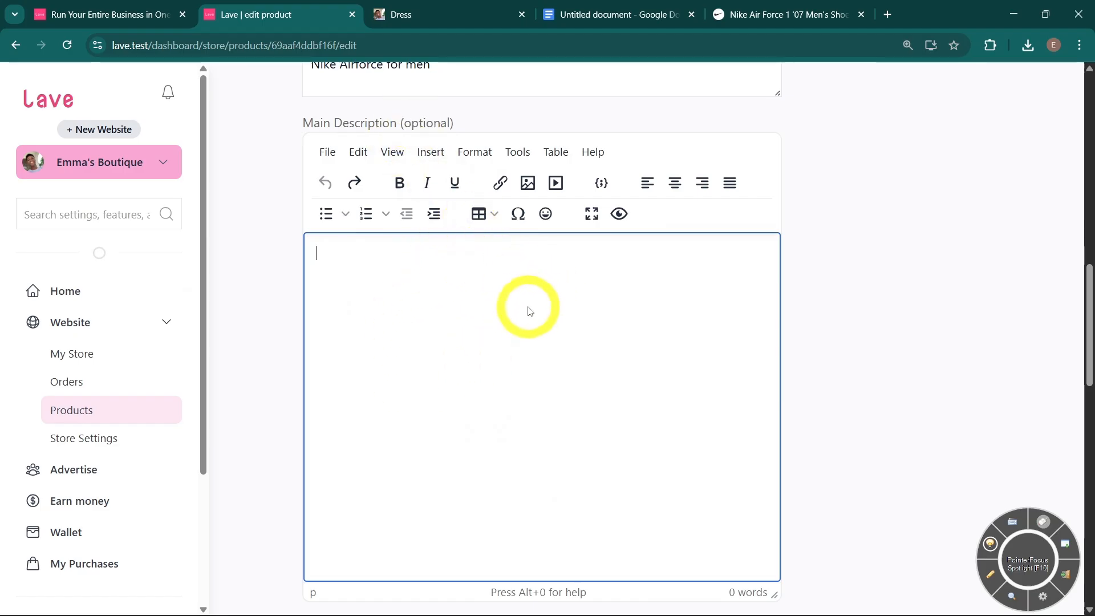
key("ctrl+v")
scroll(627, 303, "down", 7)
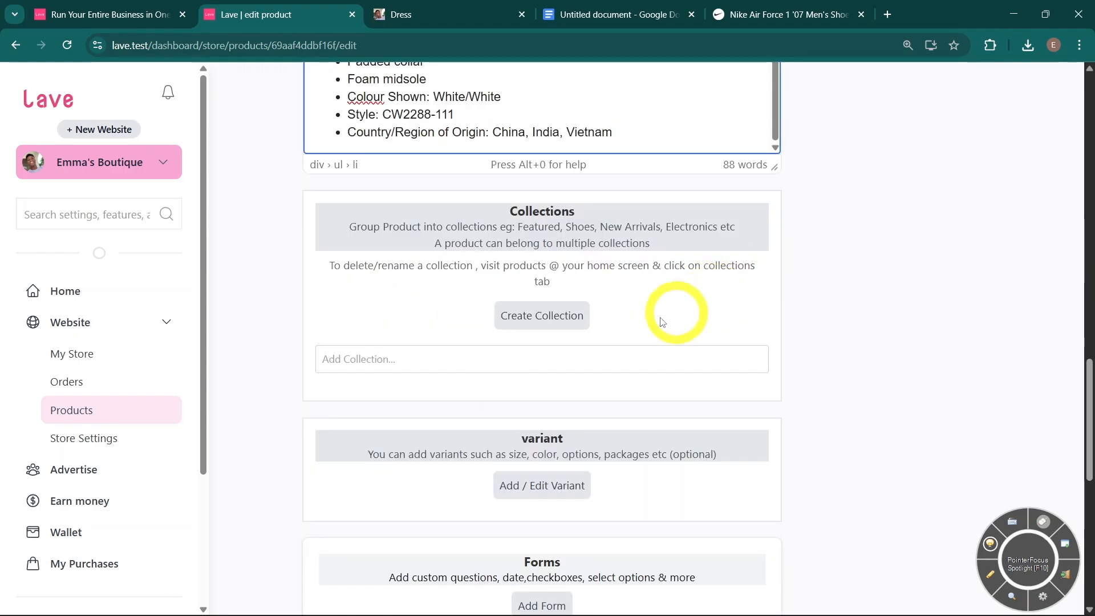
left_click(495, 257)
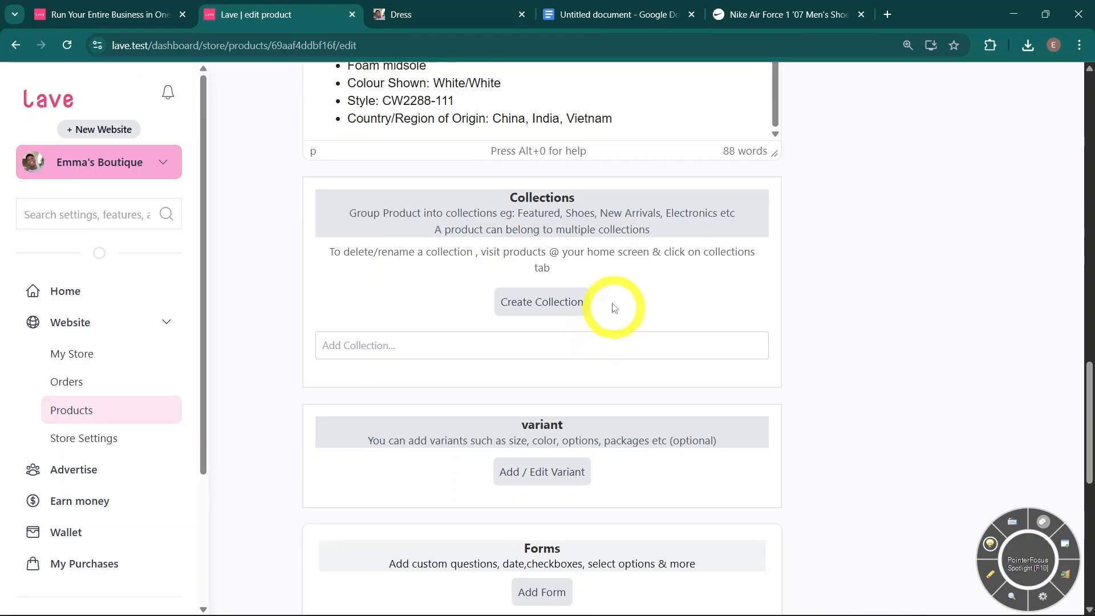
Create a collection named "Mens shoes" for the product
left_click(570, 308)
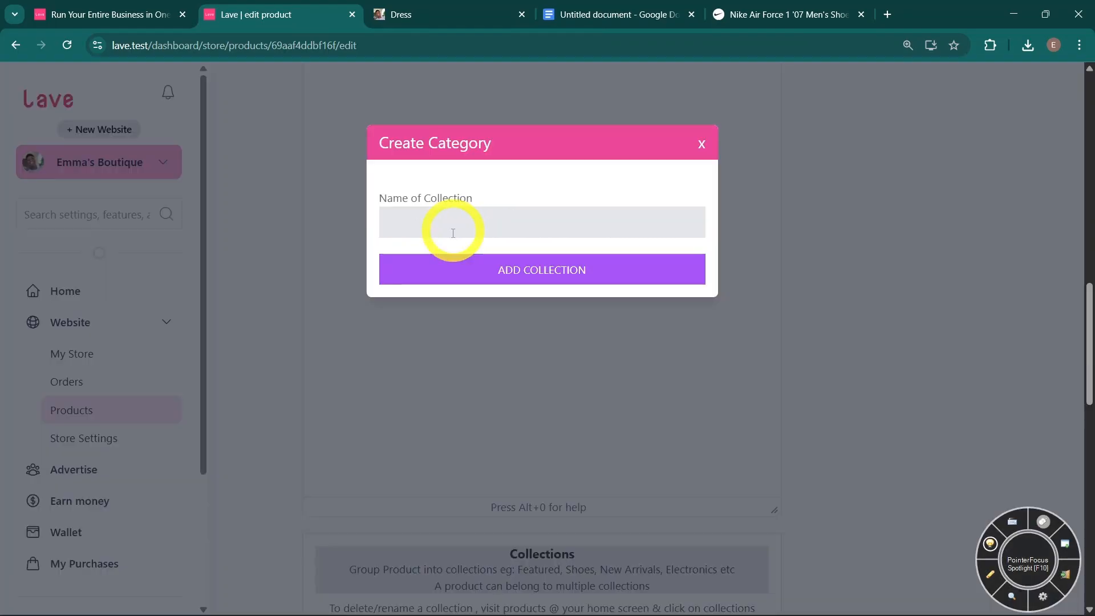
left_click(465, 226)
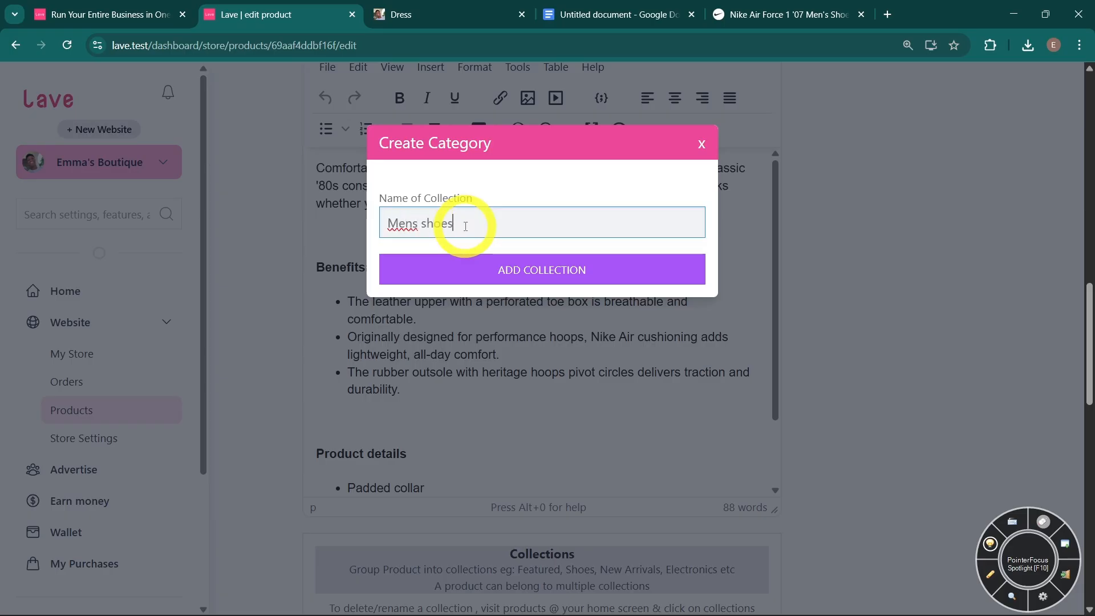
left_click(516, 283)
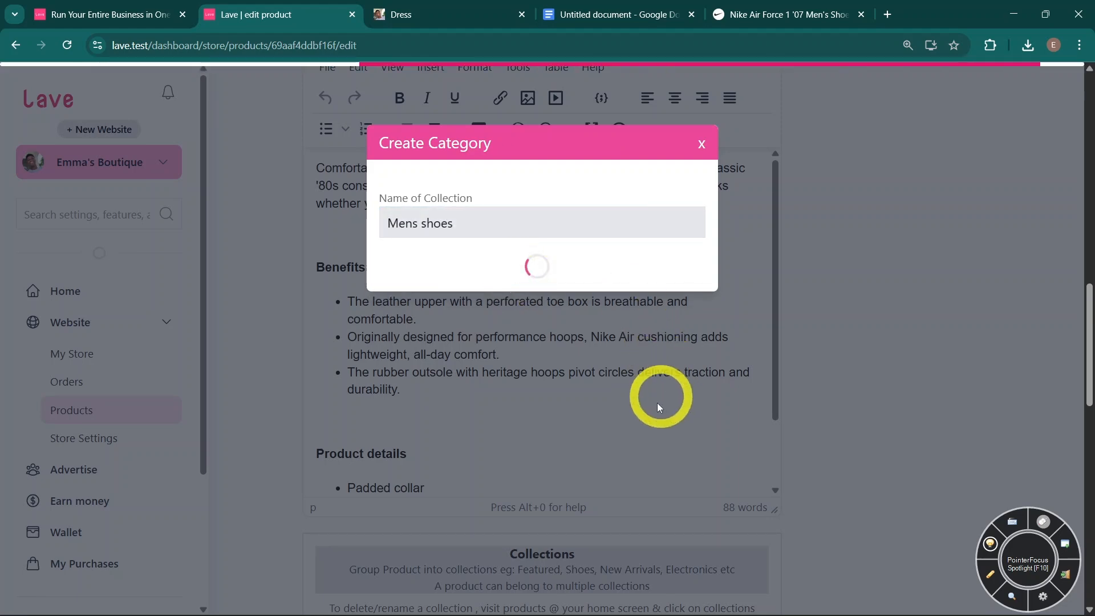
Check which other existing collections can be assigned to the product, without adding any
scroll(633, 410, "down", 8)
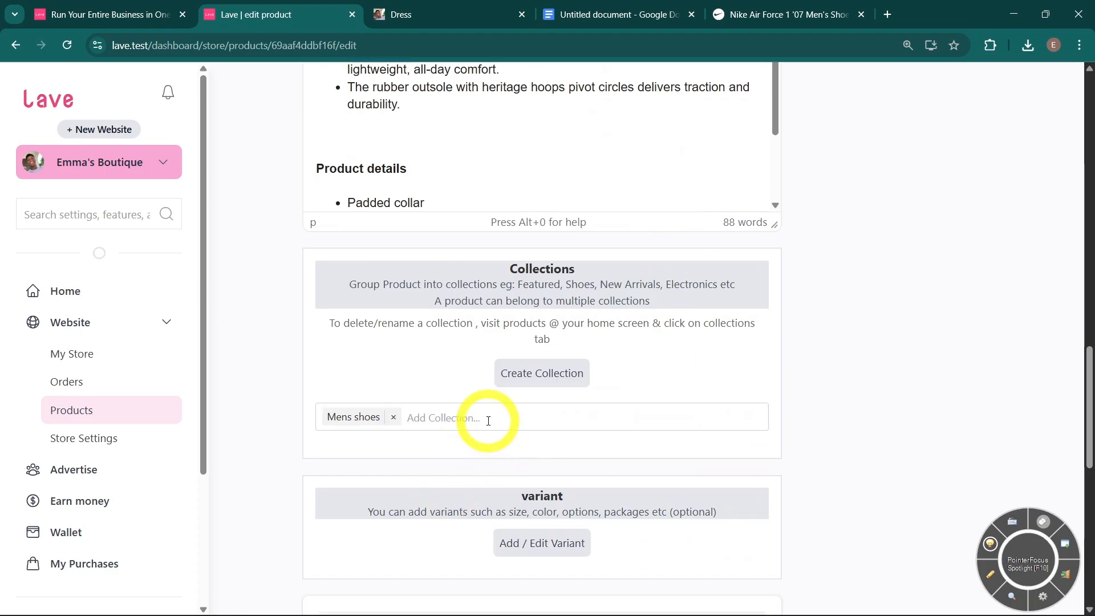
left_click(489, 418)
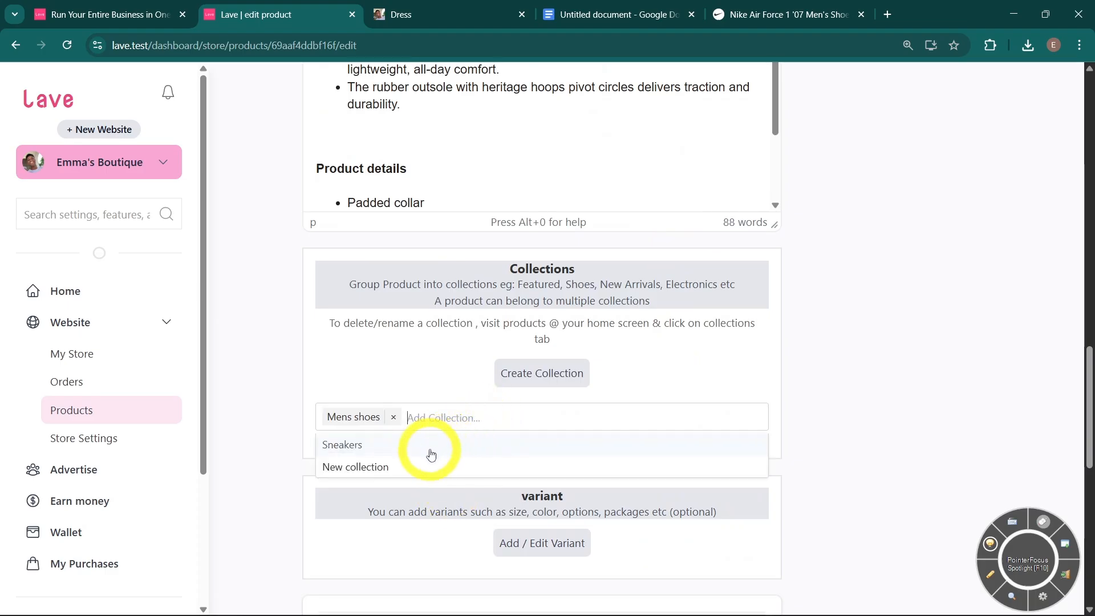
left_click(442, 359)
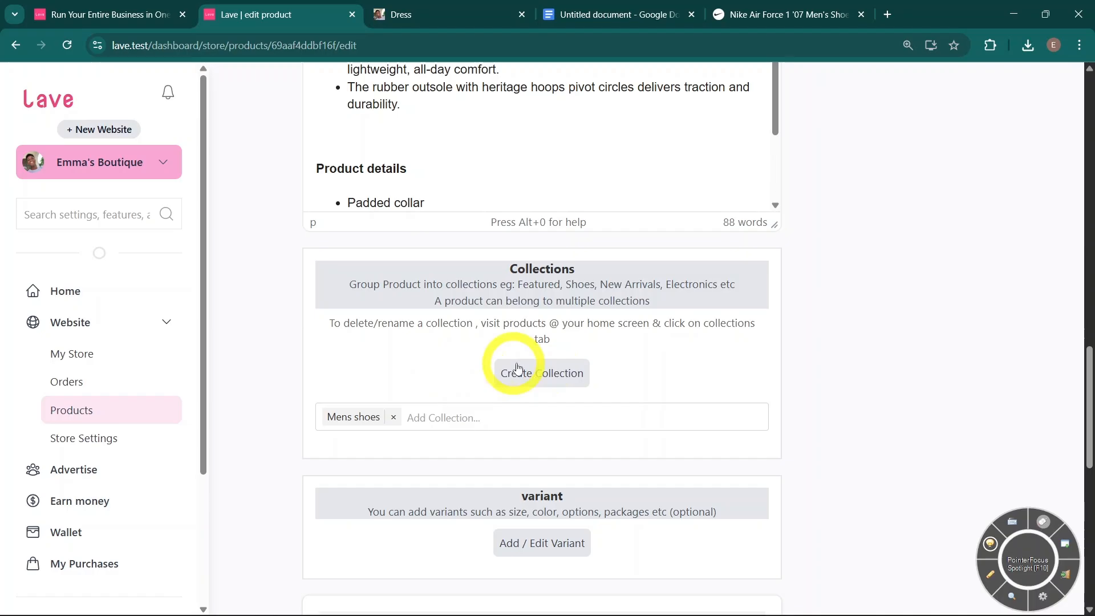
Create another collection named "New arrivals" for the product
left_click(550, 371)
scroll(518, 200, "up", 5)
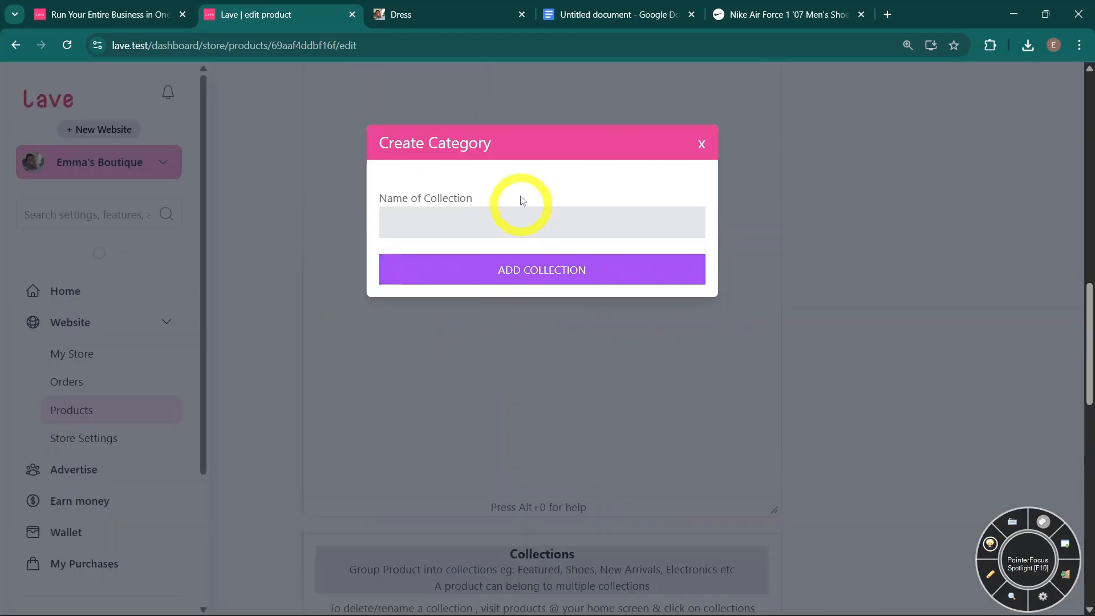
left_click(513, 210)
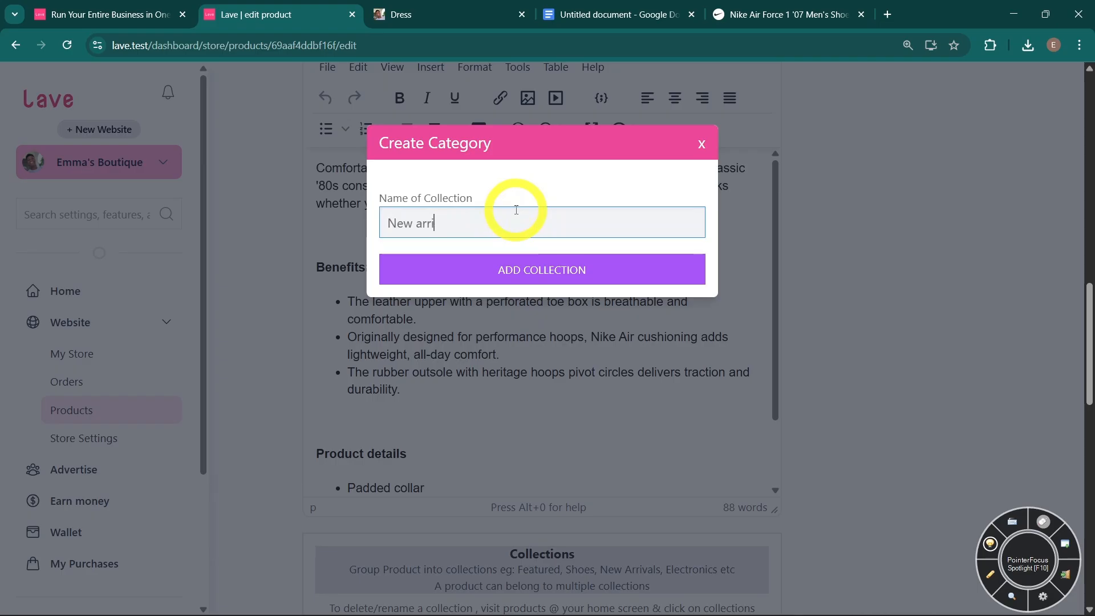
type("New arrivals")
left_click(570, 269)
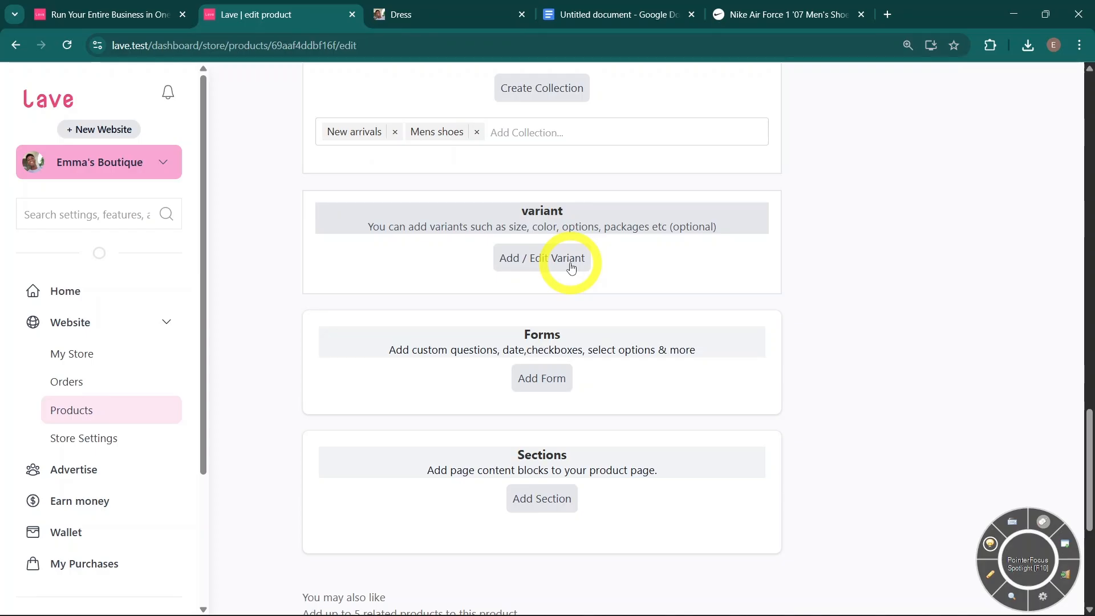
Add a product variant option named "Size" with the values small, medium and large
left_click(570, 268)
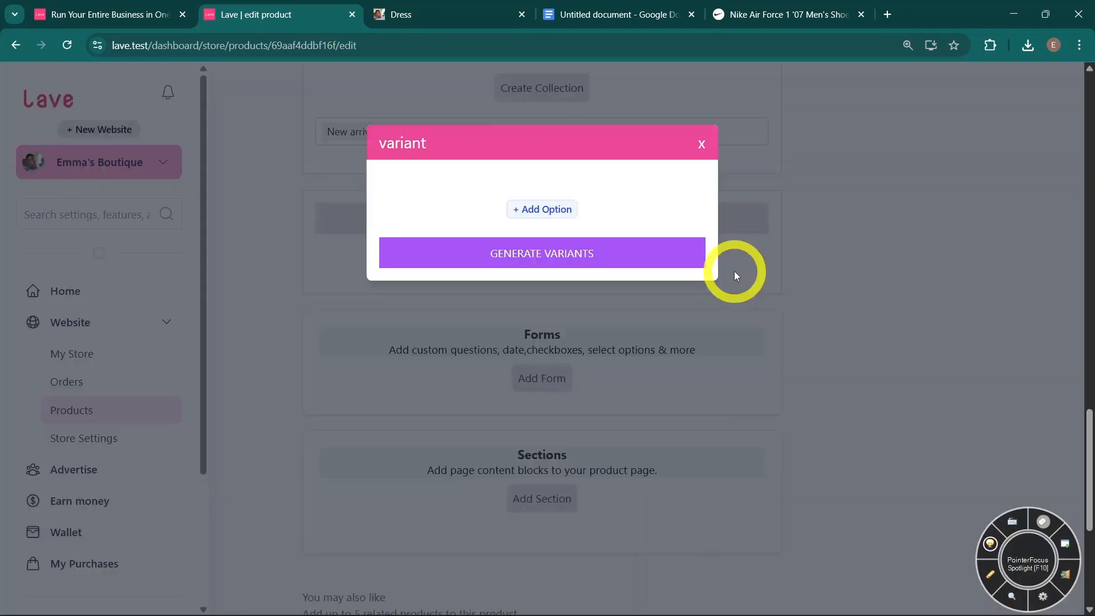
left_click(550, 210)
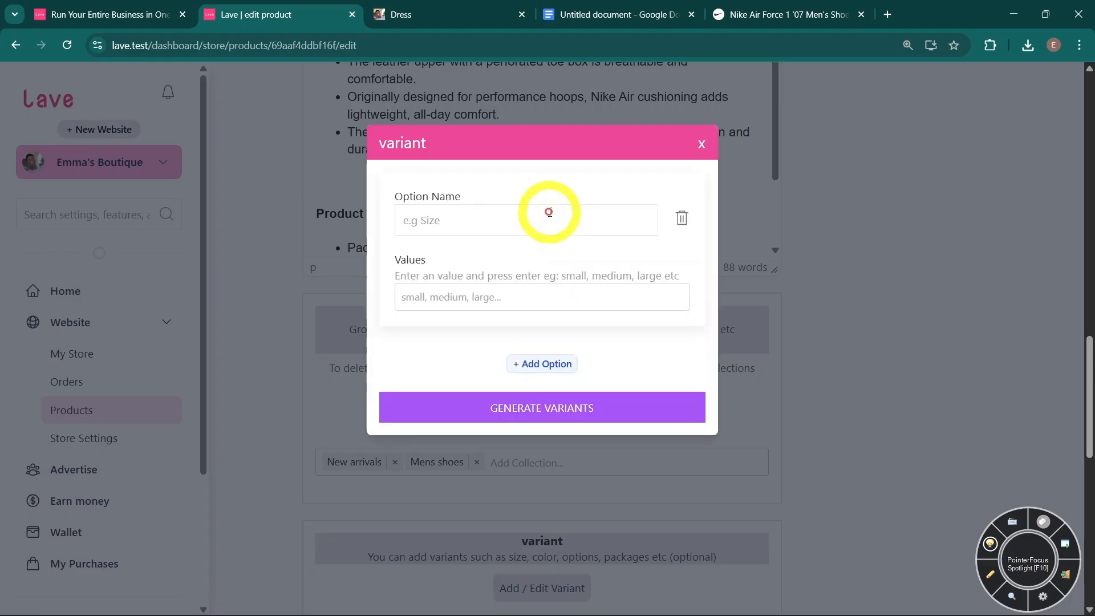
left_click(545, 218)
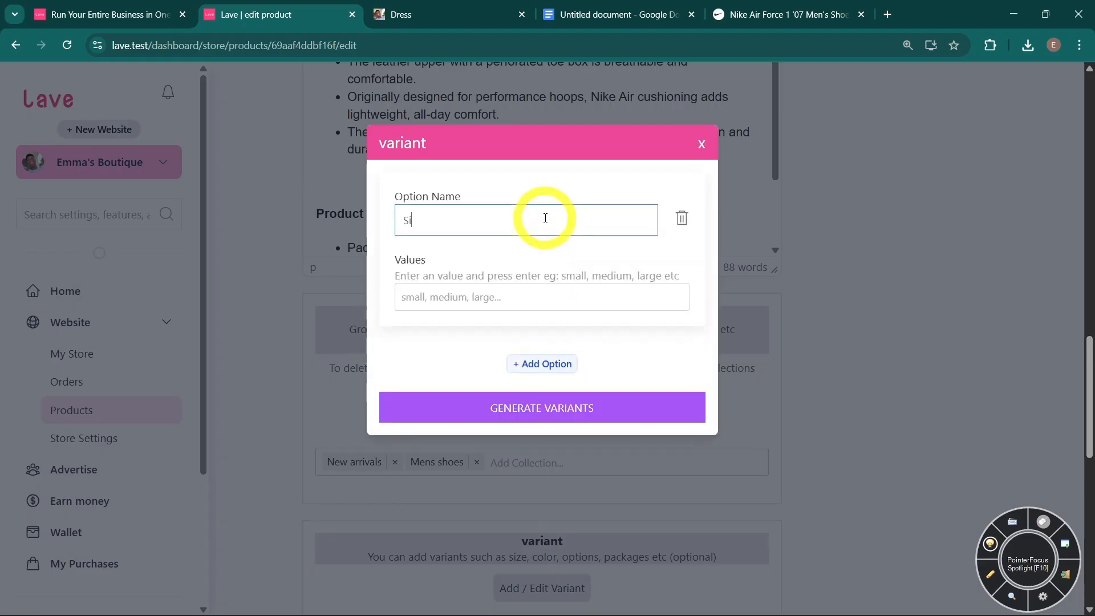
left_click(515, 292)
type("sma")
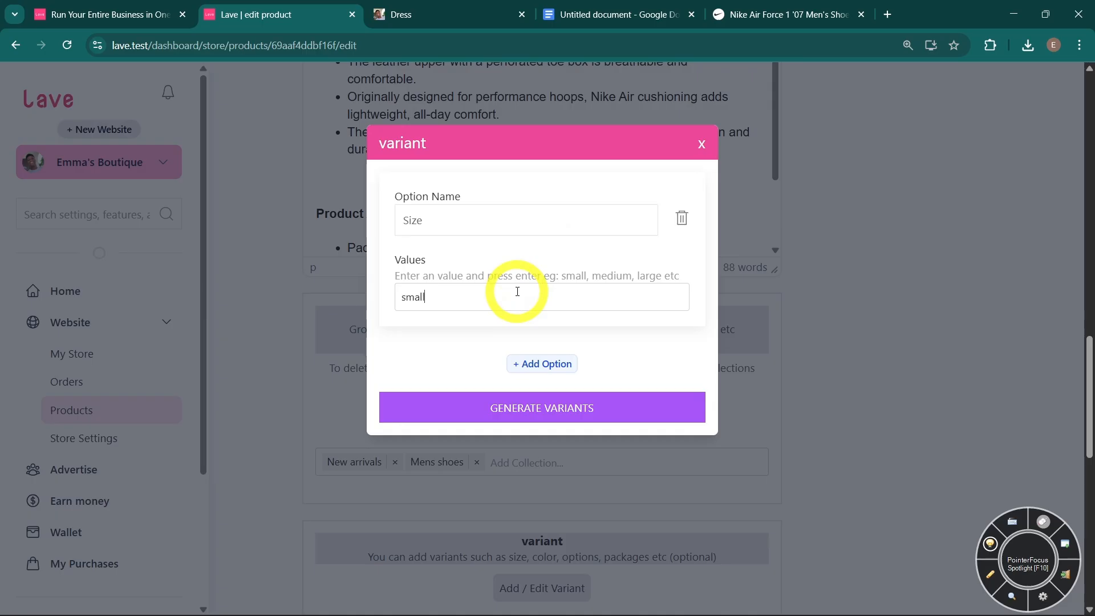
type("ll")
key("Return")
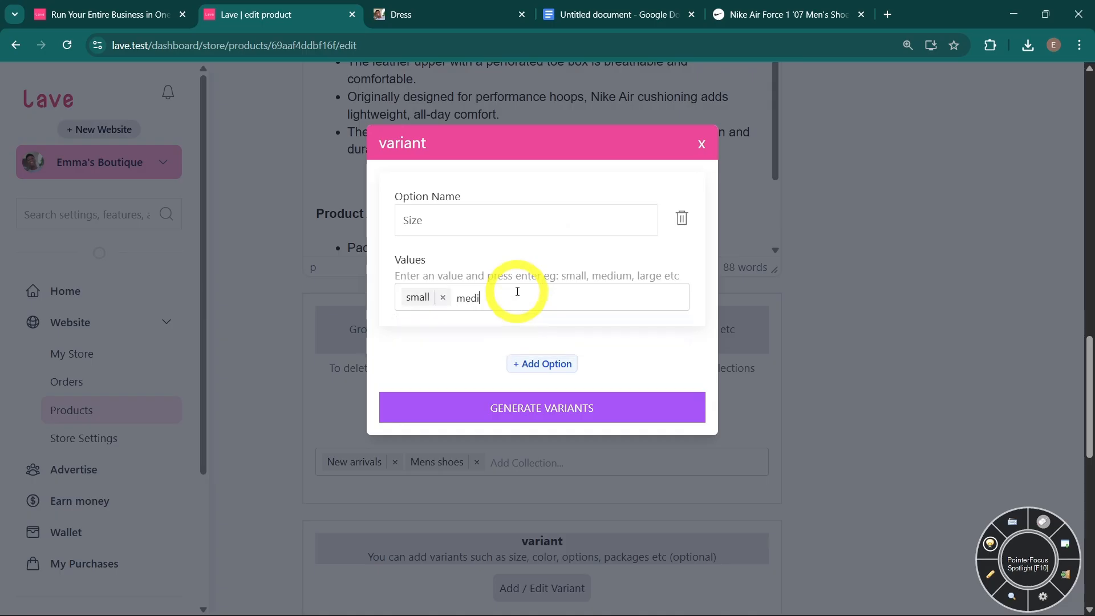
type("medium")
key("Return")
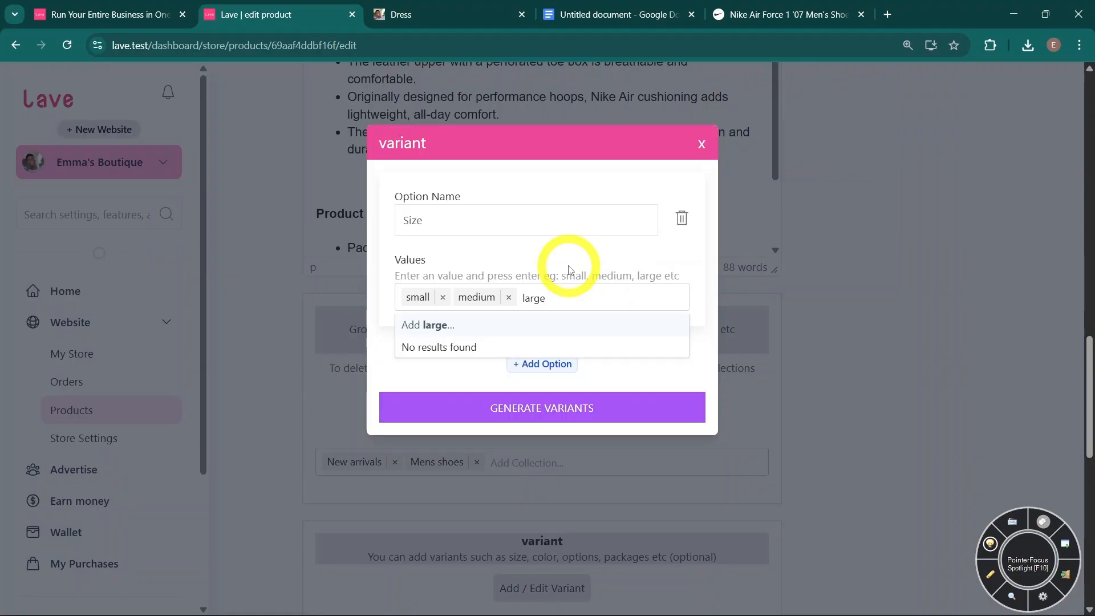
key("Return")
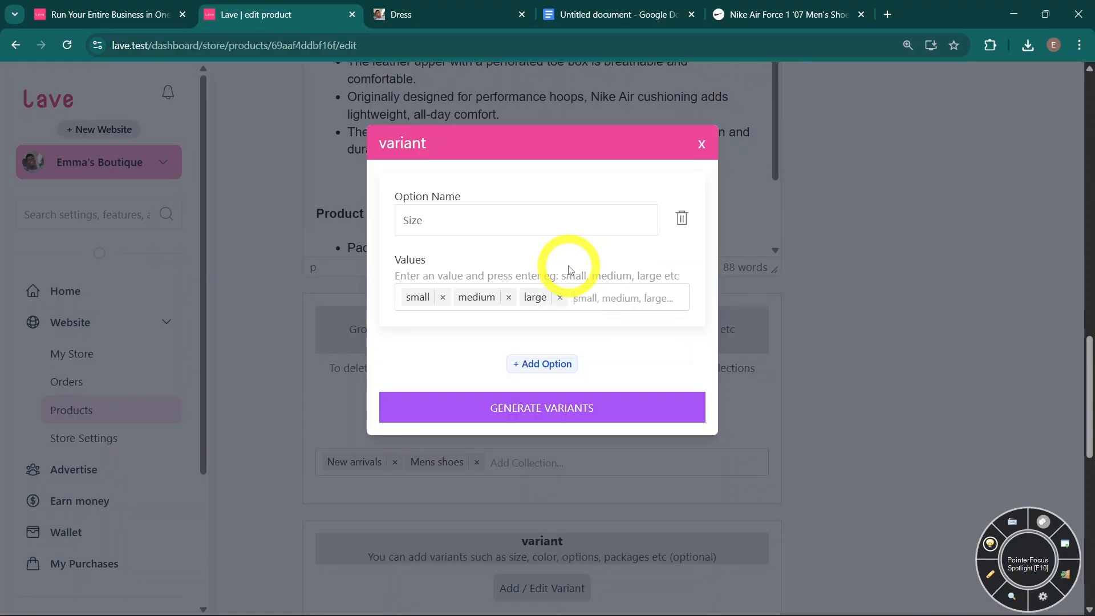
Add a second variant option named "Colors" with the values red and black, and generate the variants
left_click(533, 365)
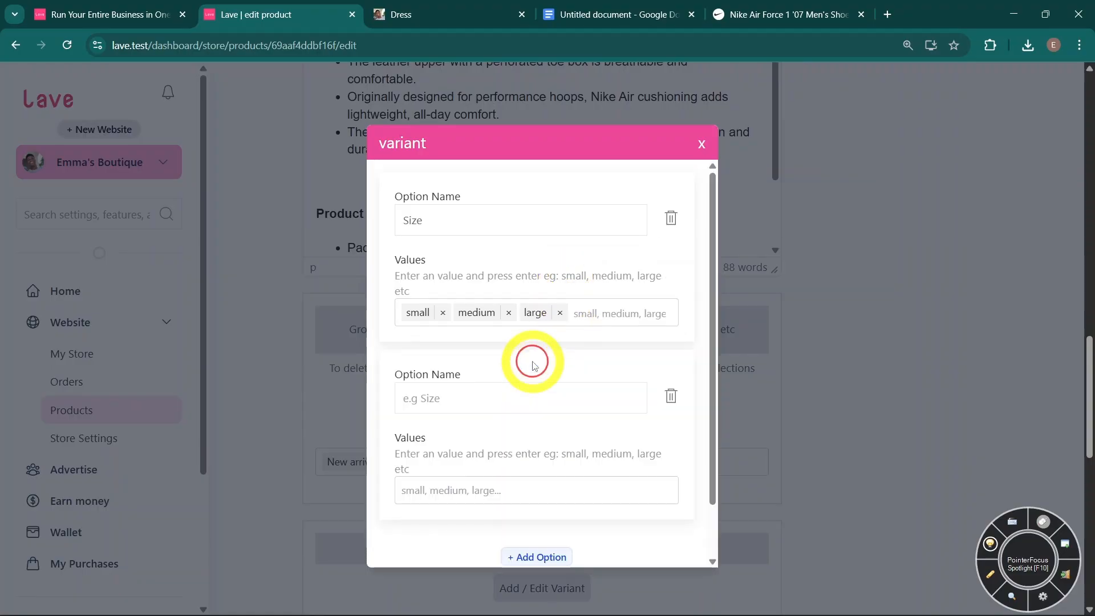
left_click(504, 399)
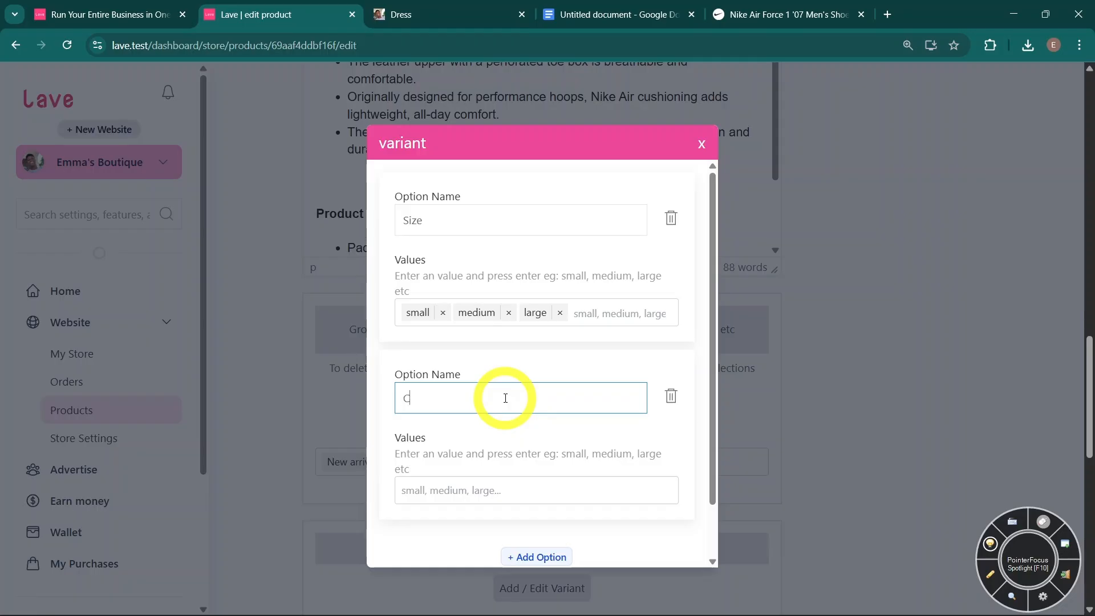
left_click(474, 481)
type("red")
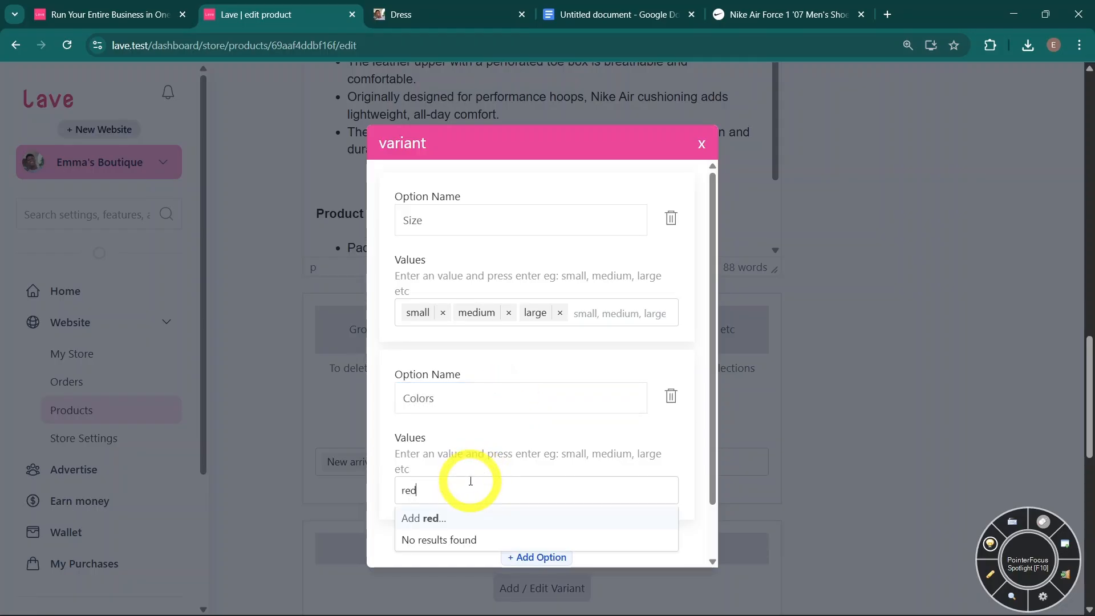
key("Return")
type("black")
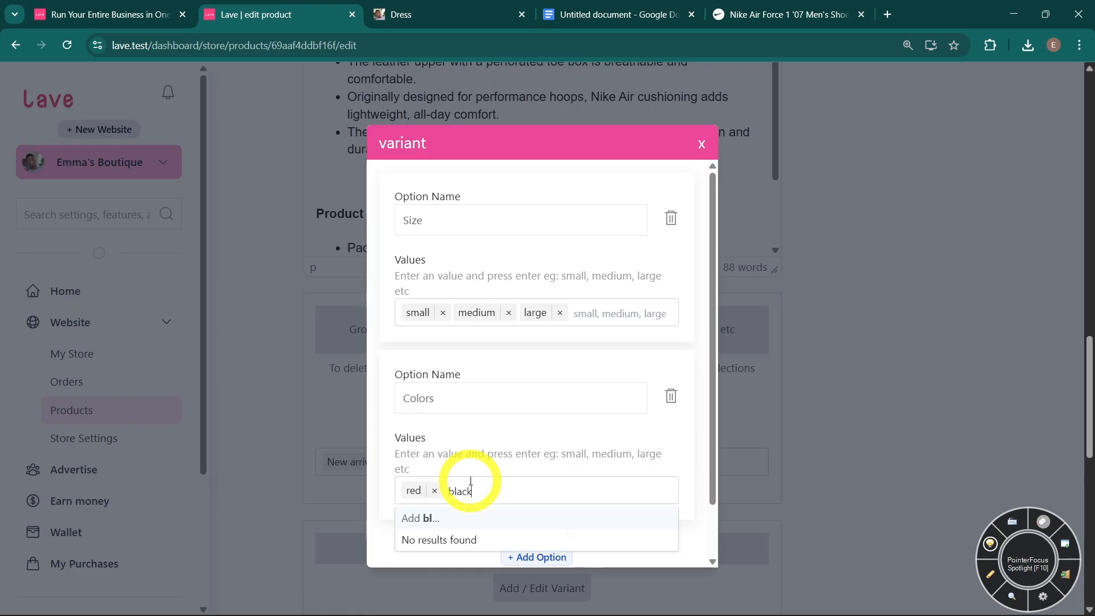
key("Return")
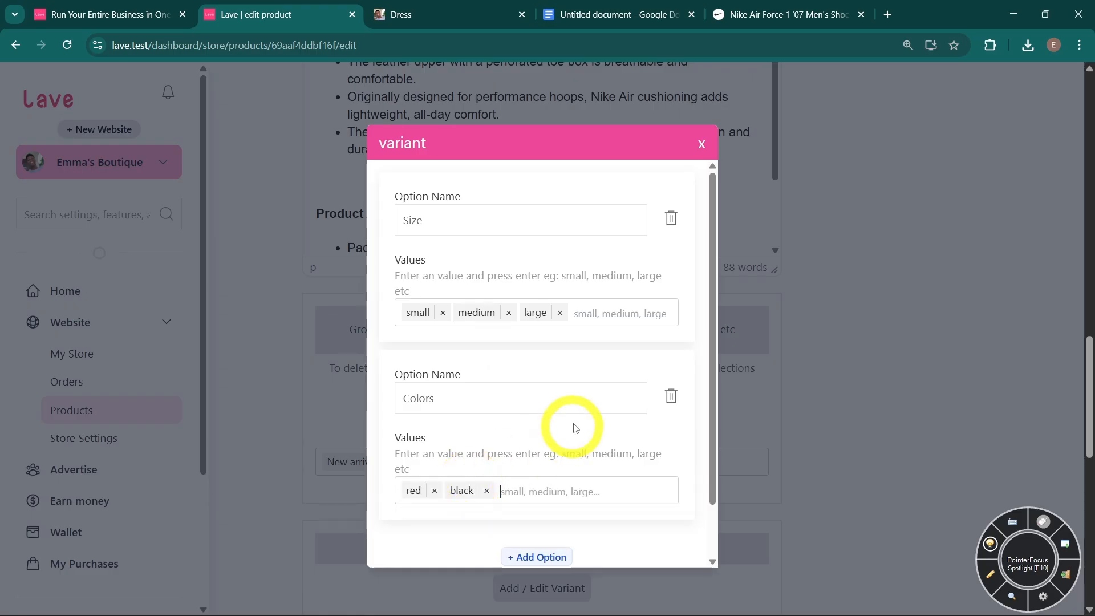
scroll(573, 425, "down", 2)
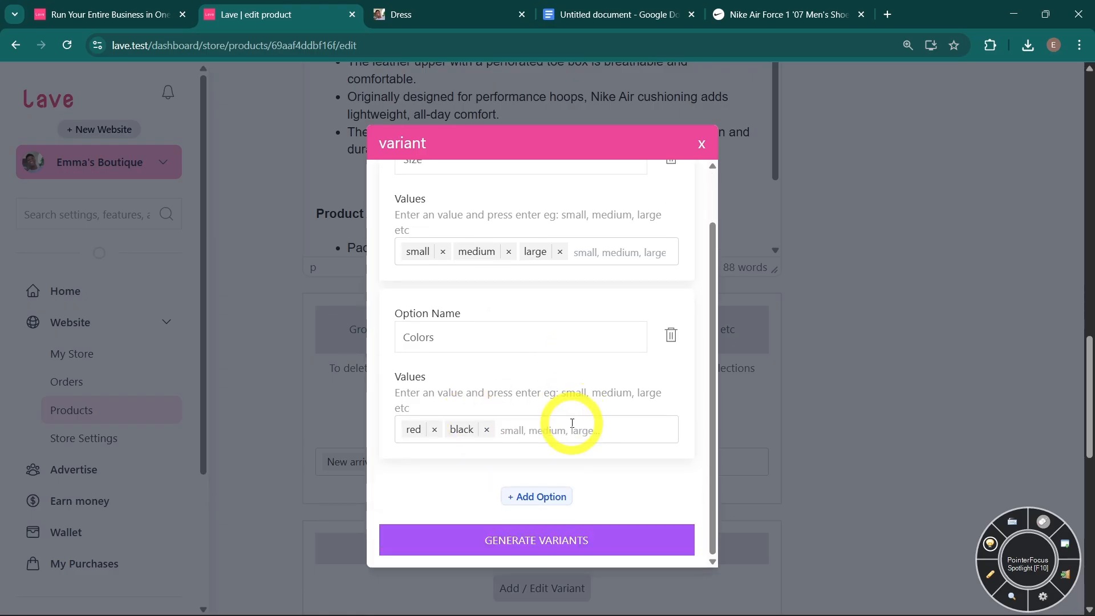
left_click(545, 545)
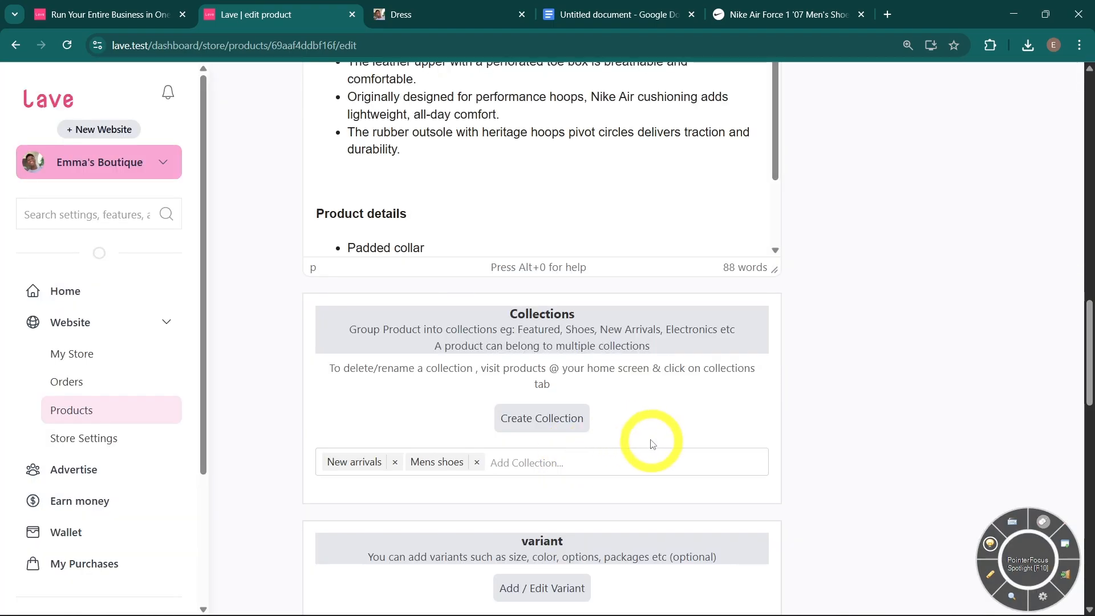
Review the generated variants and examine the small-red variant's details, stock, price and discount settings without changing them
scroll(648, 439, "down", 3)
scroll(651, 444, "down", 4)
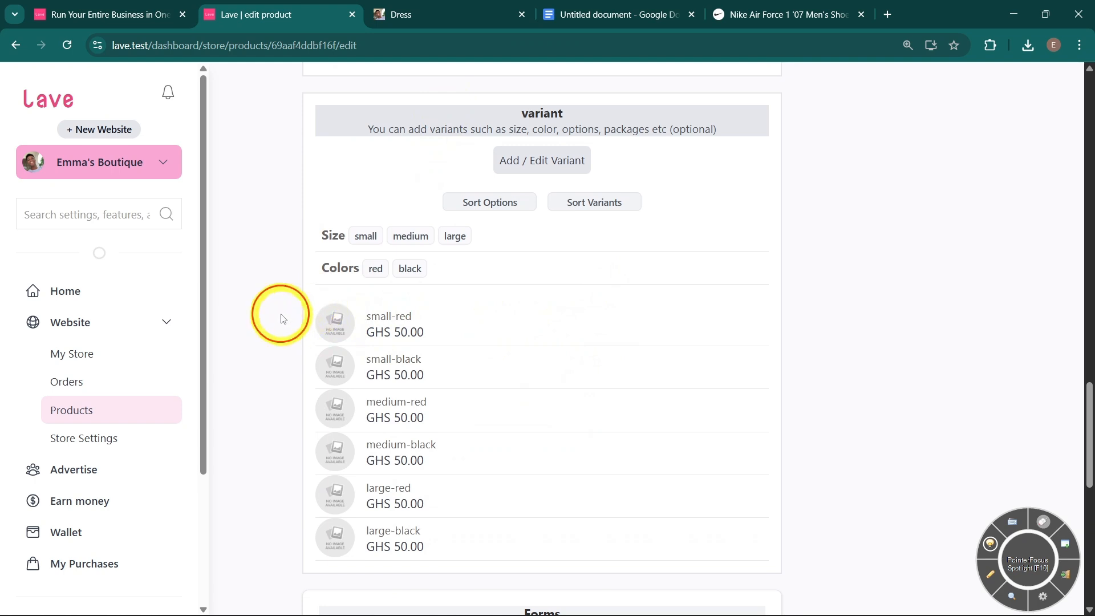
left_click_drag(281, 313, 432, 487)
left_click(394, 315)
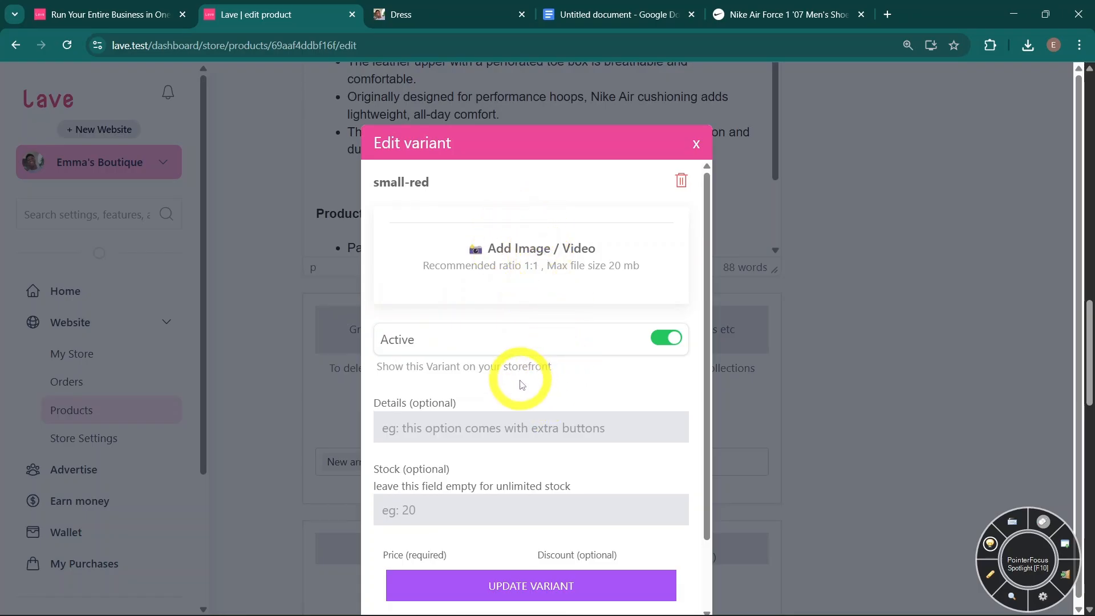
left_click(450, 434)
scroll(474, 442, "down", 2)
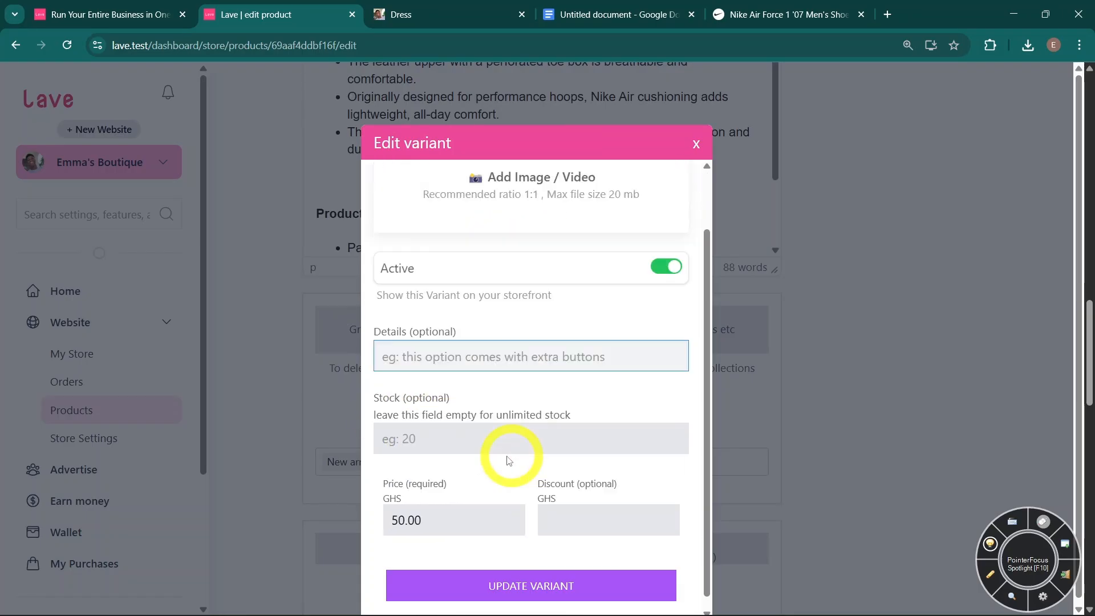
left_click(477, 432)
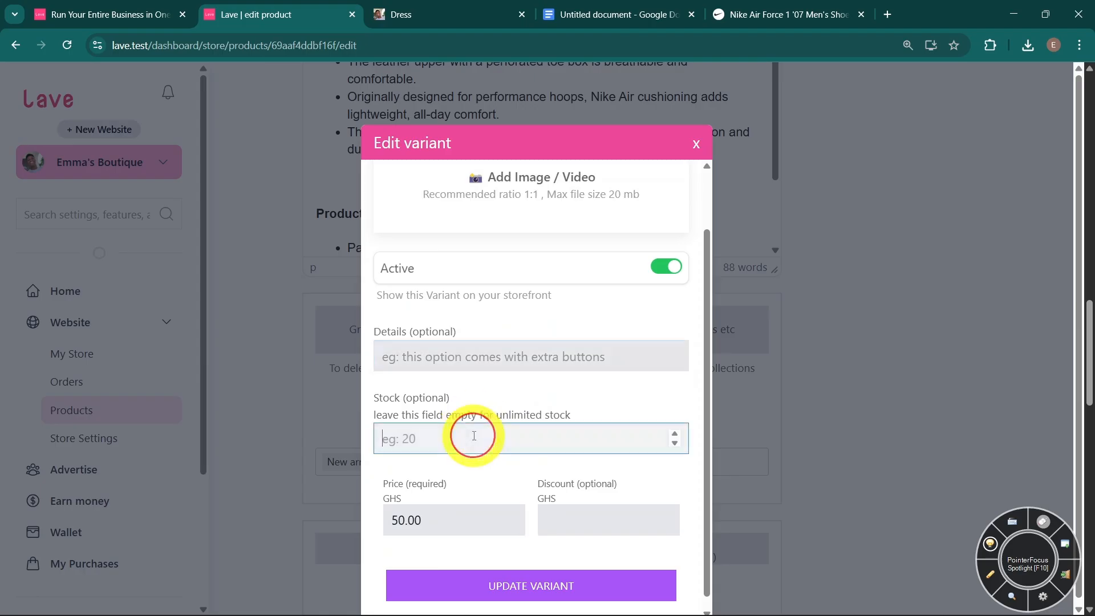
left_click(447, 520)
left_click(576, 520)
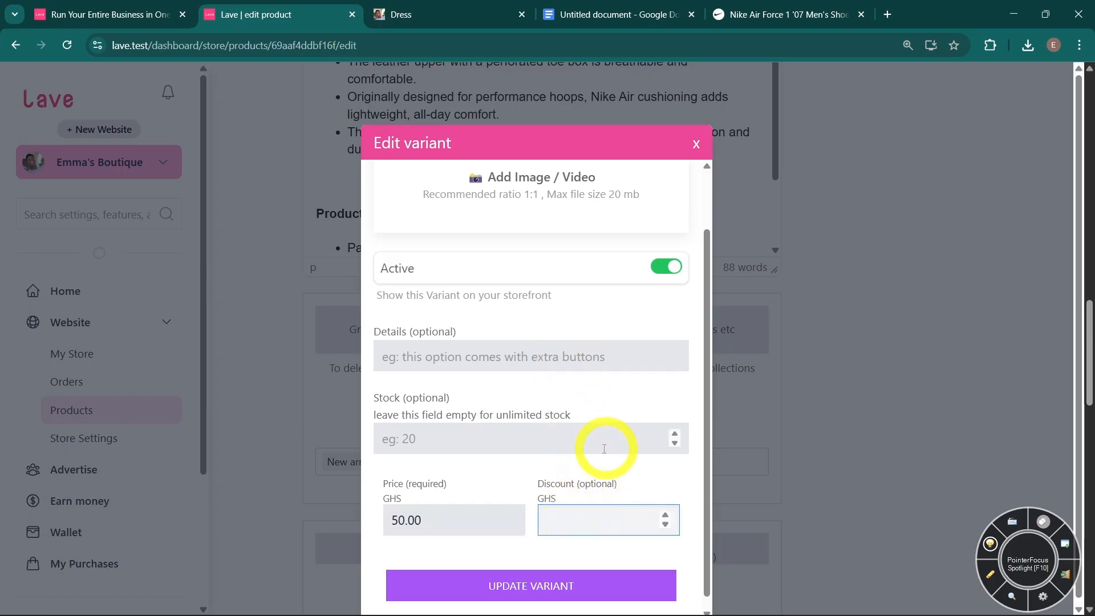
left_click(696, 143)
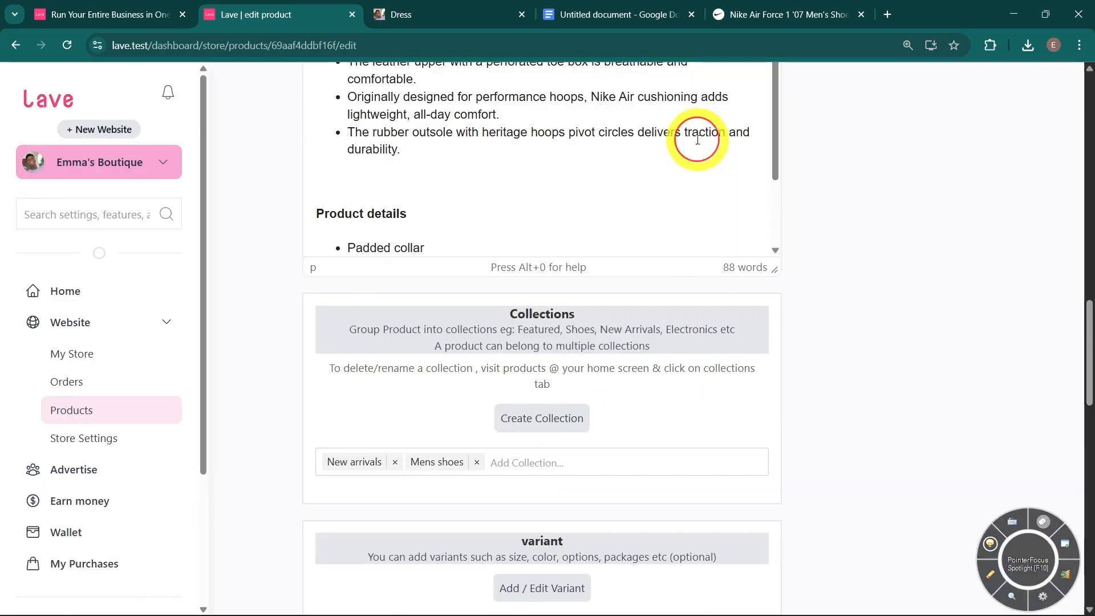
Add a required Text form field to the product asking "What is your height ?"
scroll(647, 313, "down", 10)
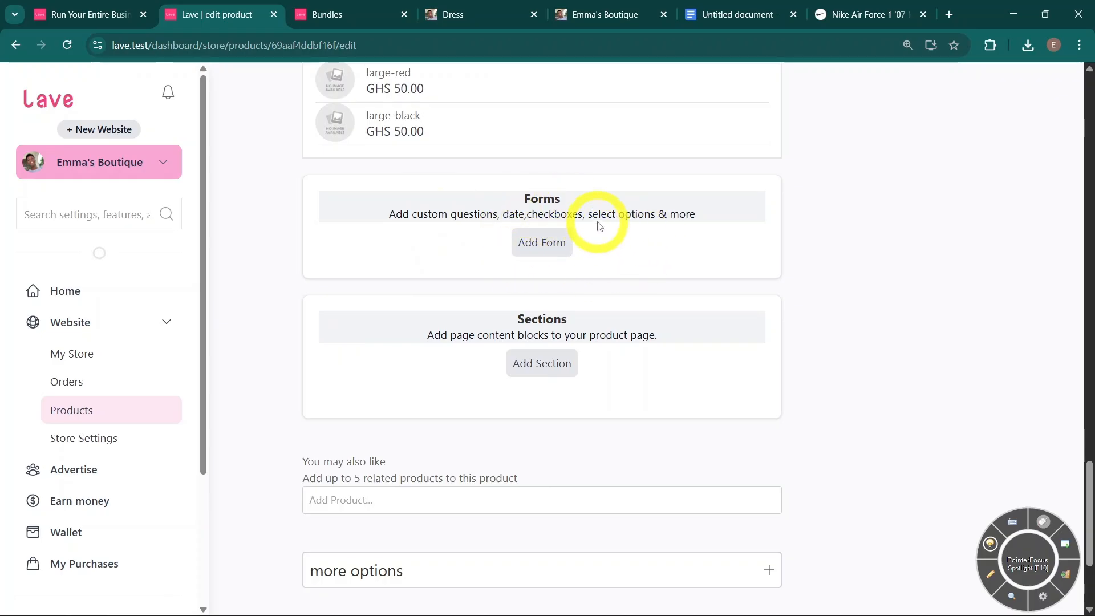
left_click(554, 244)
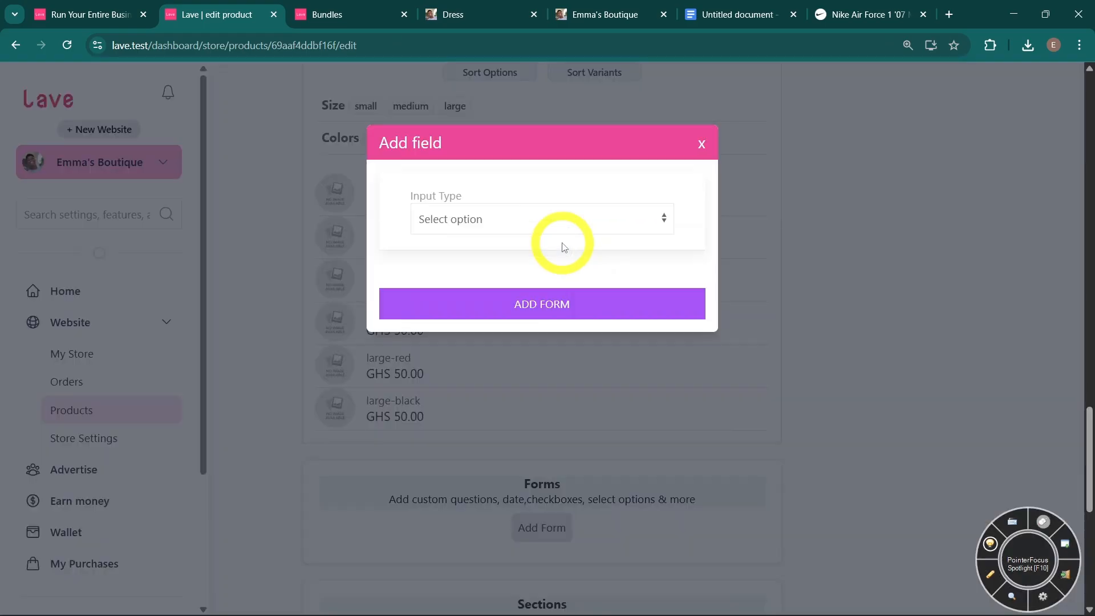
left_click(478, 224)
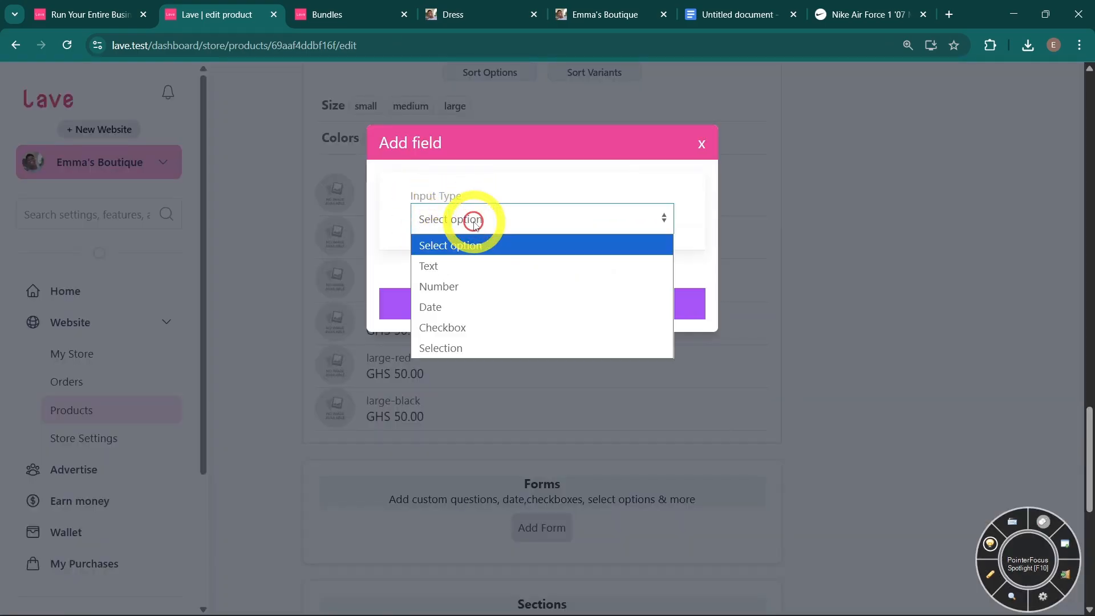
left_click(454, 269)
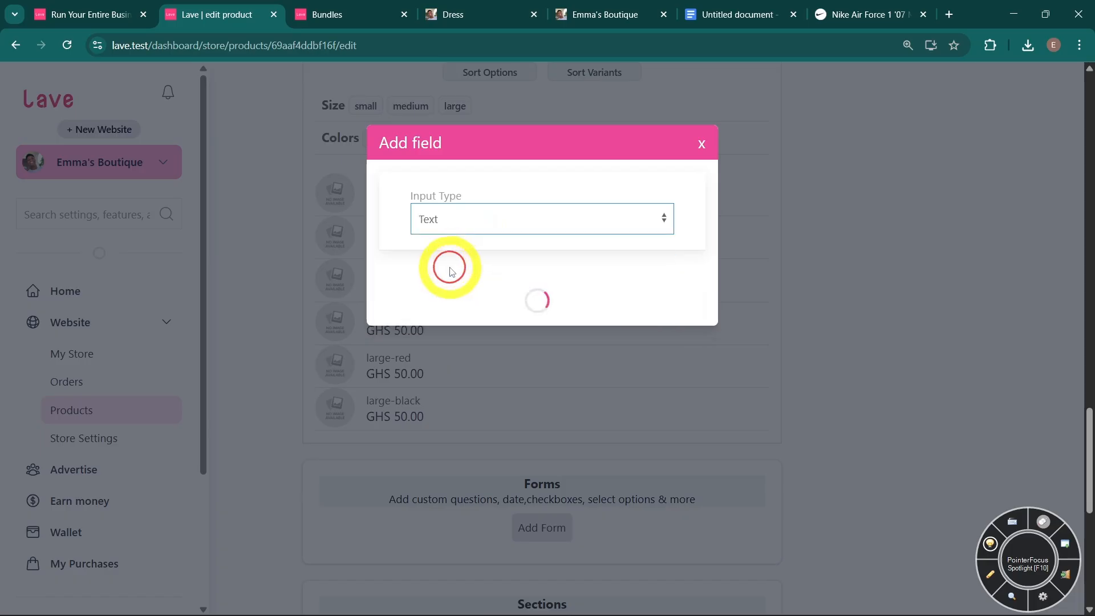
left_click(505, 307)
type("W")
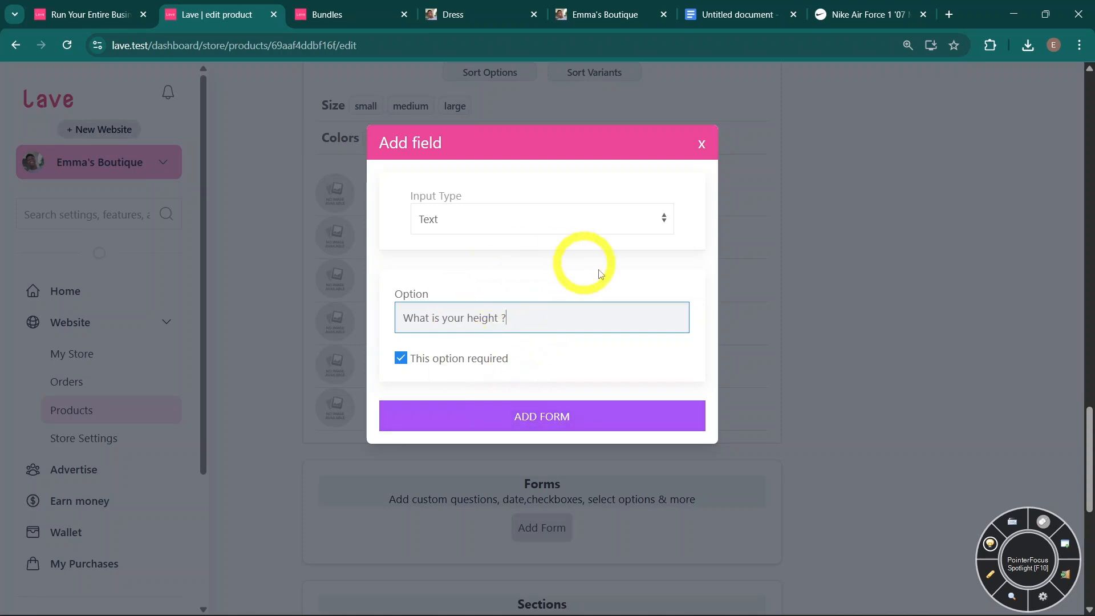
left_click(463, 360)
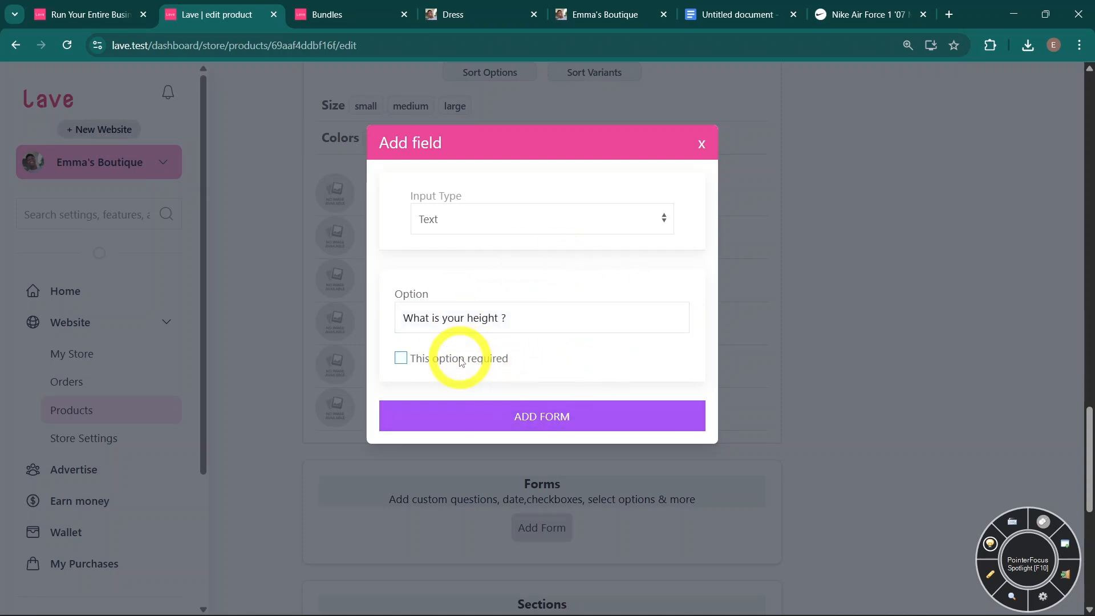
left_click(463, 359)
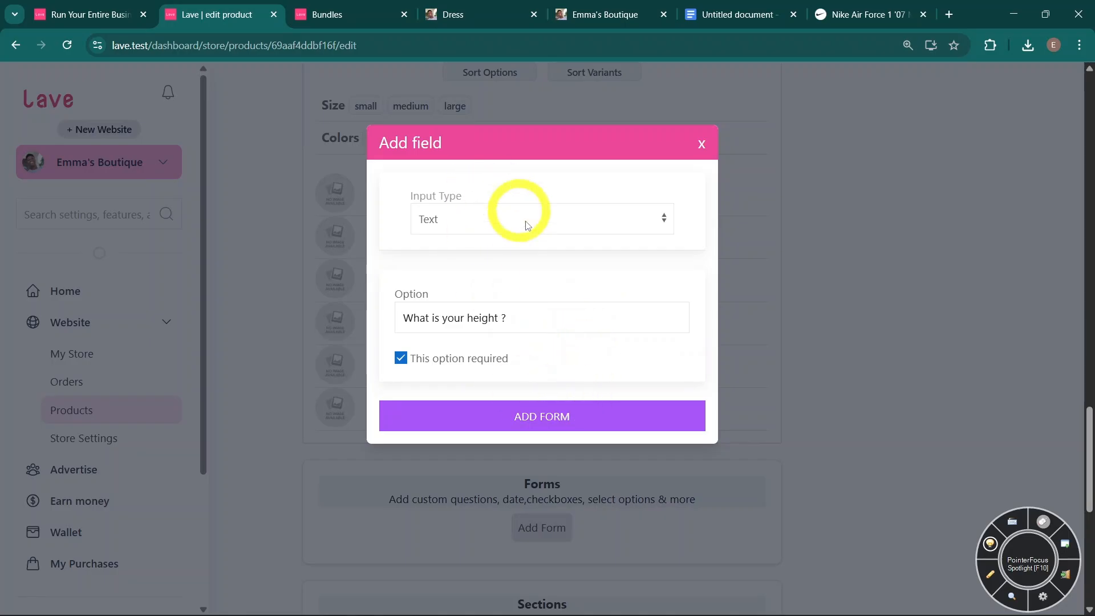
left_click(541, 421)
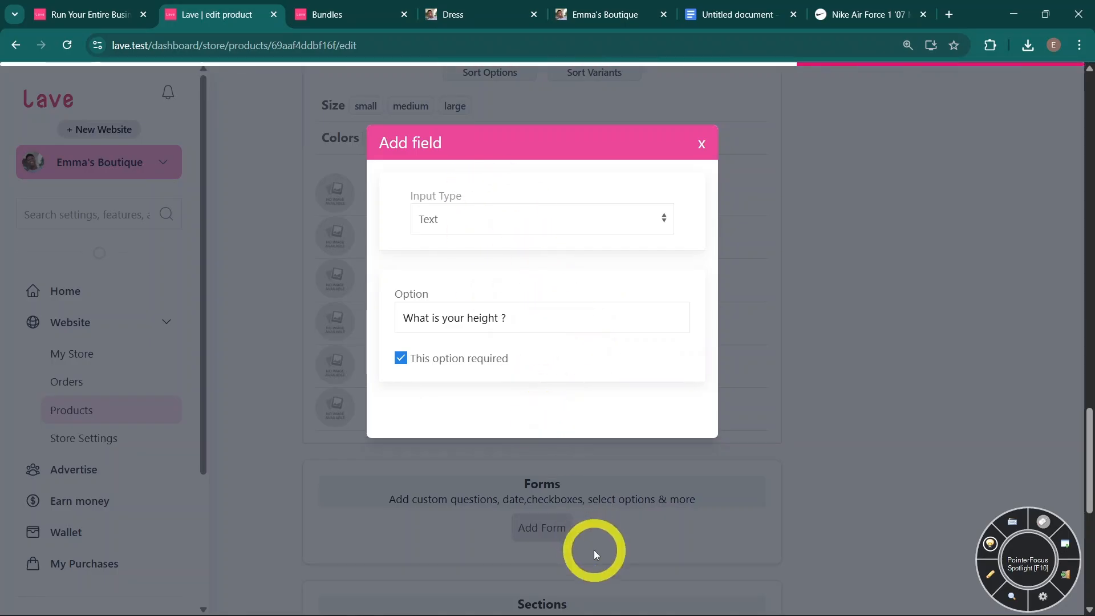
Start a required Selection form field for the product asking "Do you want it in a Shoe box"
scroll(596, 554, "down", 4)
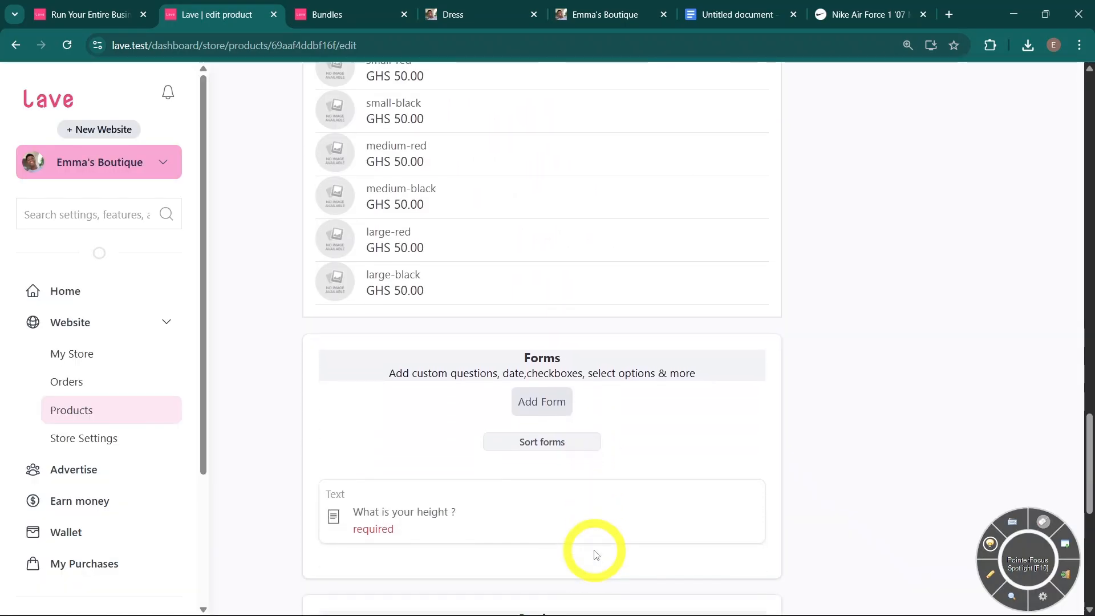
left_click(554, 287)
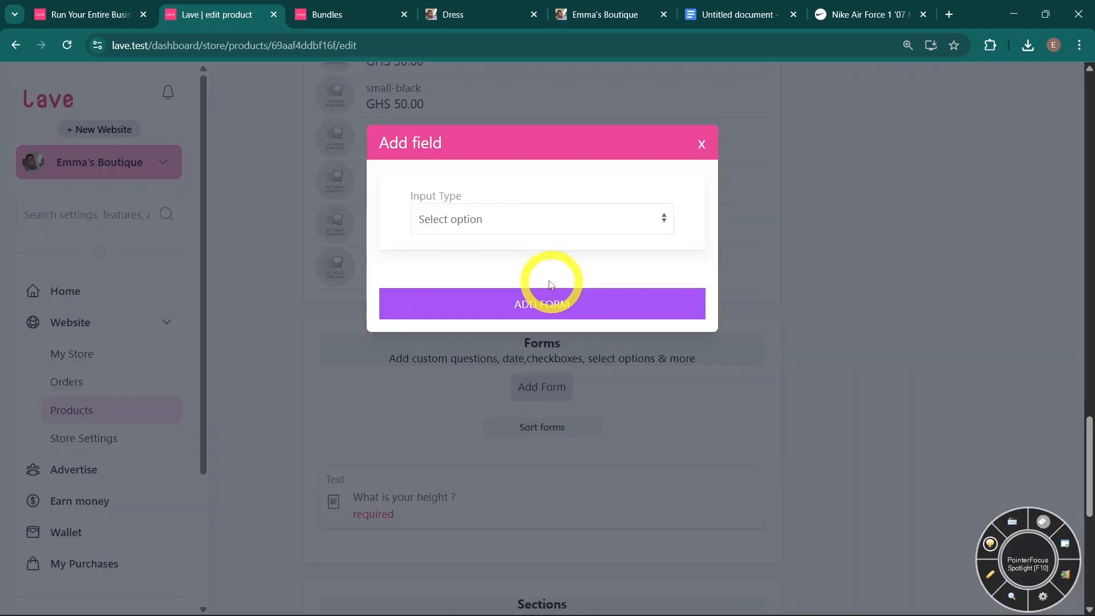
left_click(490, 222)
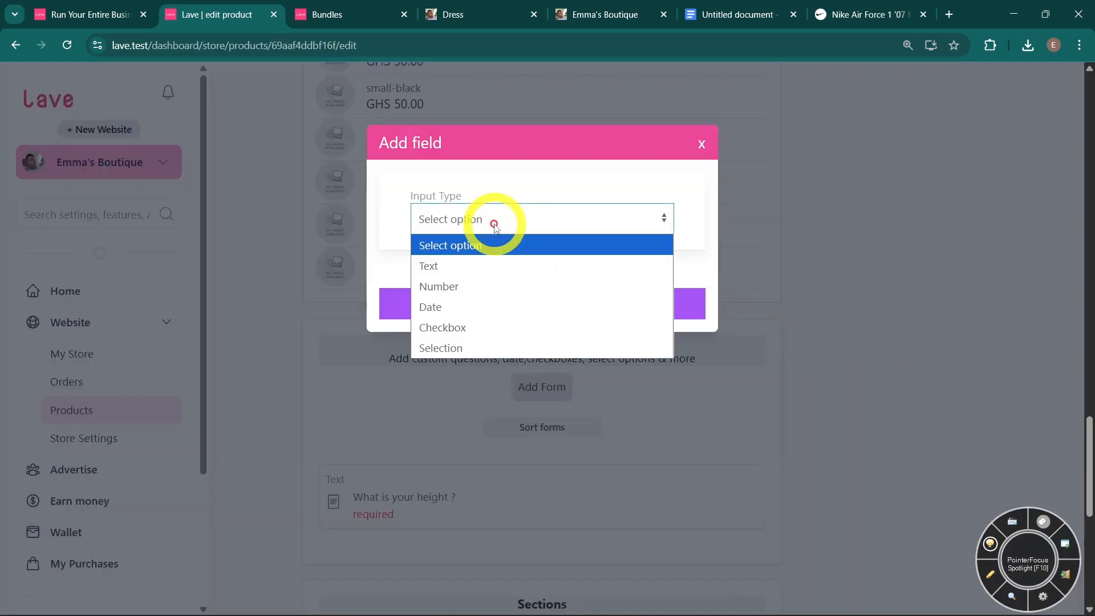
left_click(455, 349)
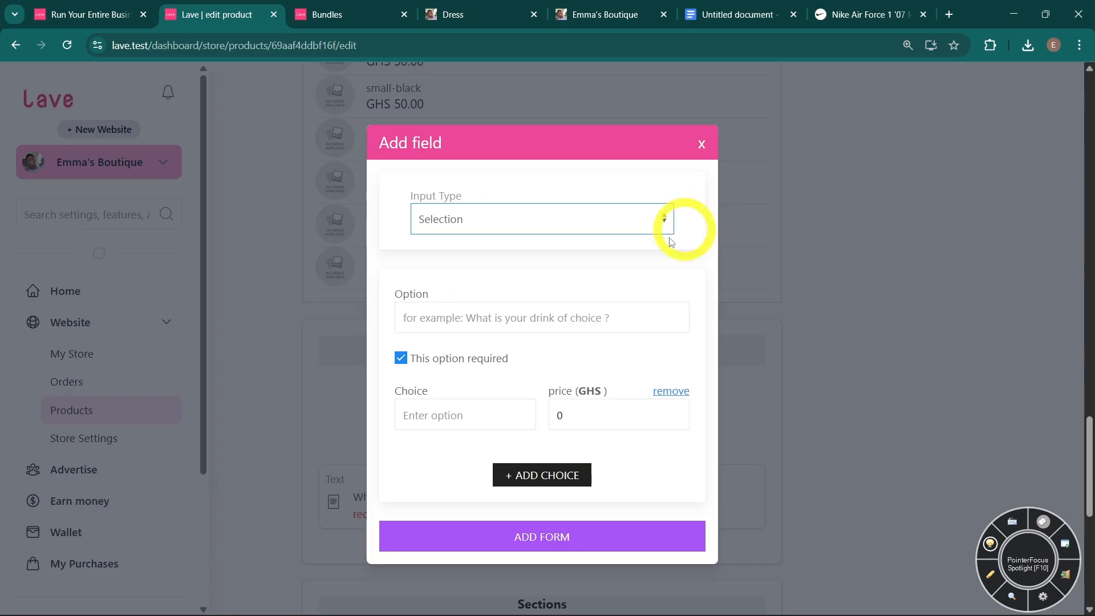
left_click(479, 318)
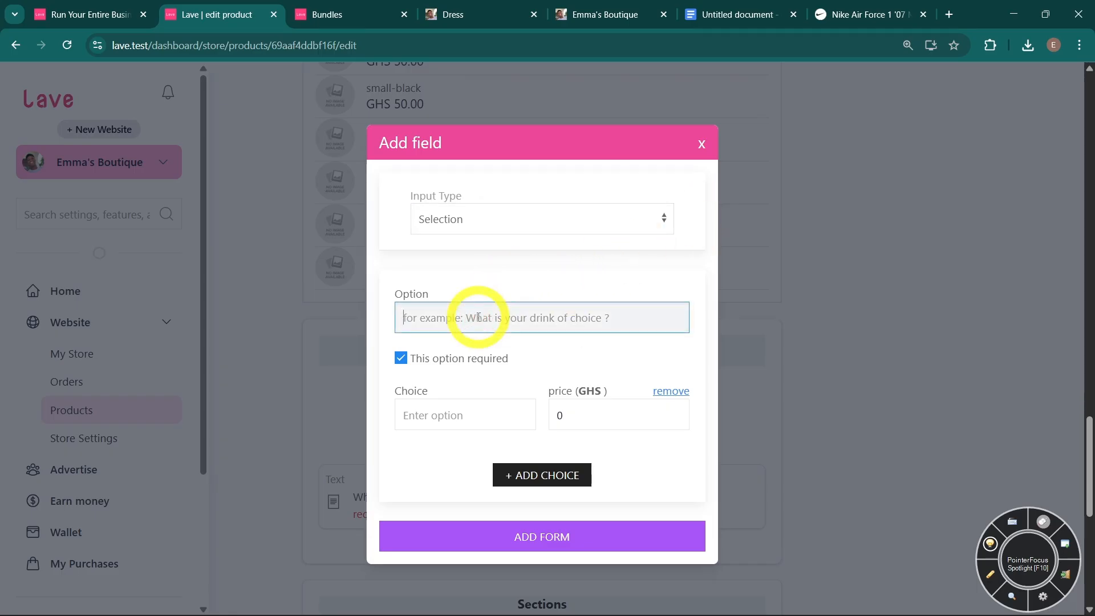
type("Do you want it in a Shoe box")
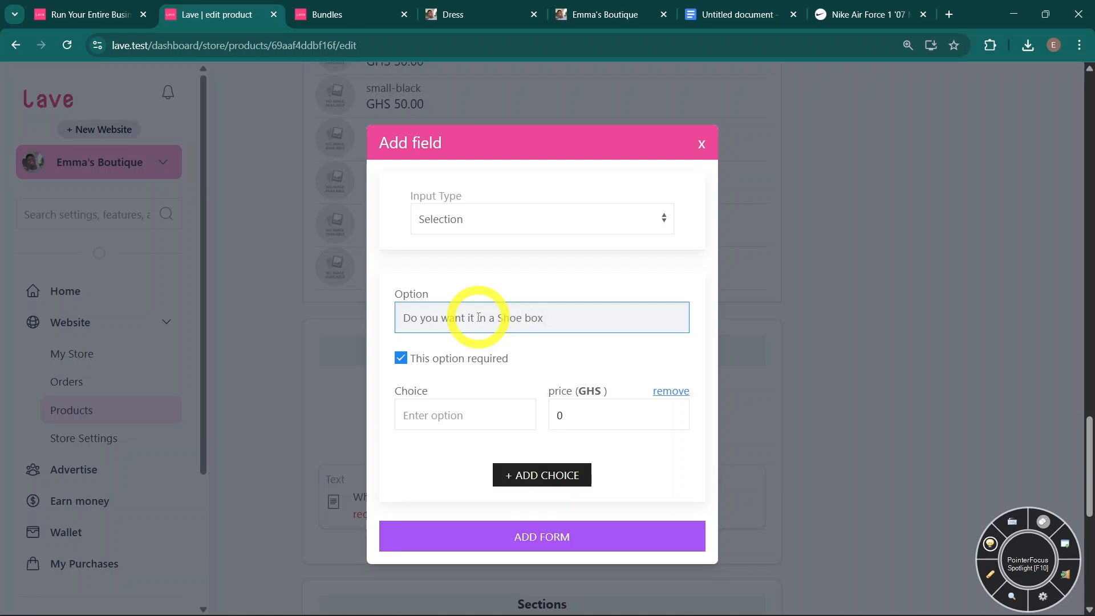
Give the shoe box question the choices "Yes" priced at GHS 10 and "No" at no extra cost, and add the field
left_click(489, 405)
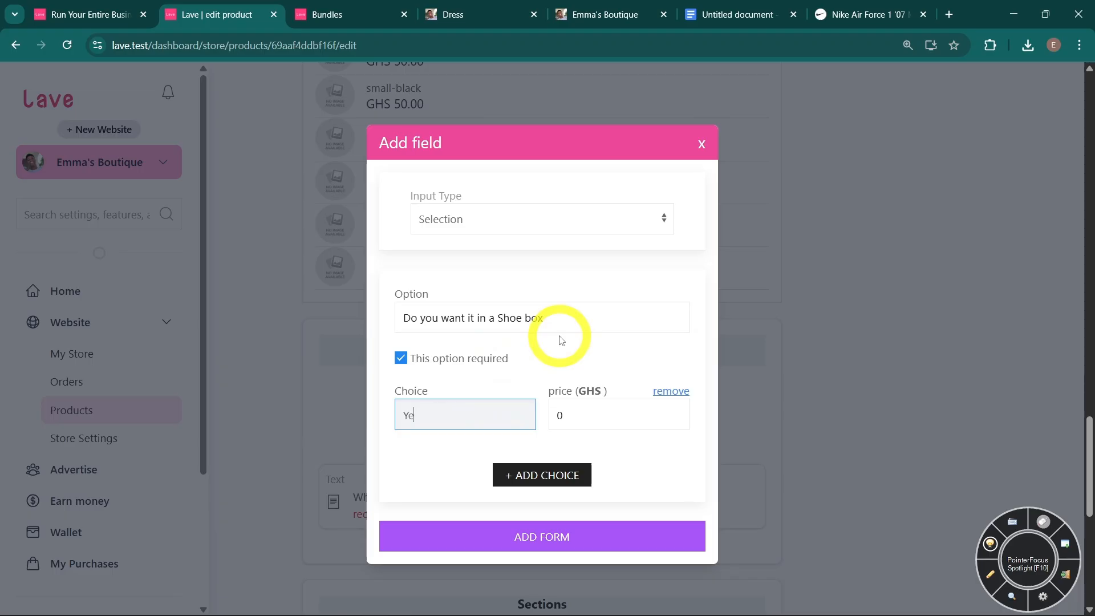
left_click(590, 400)
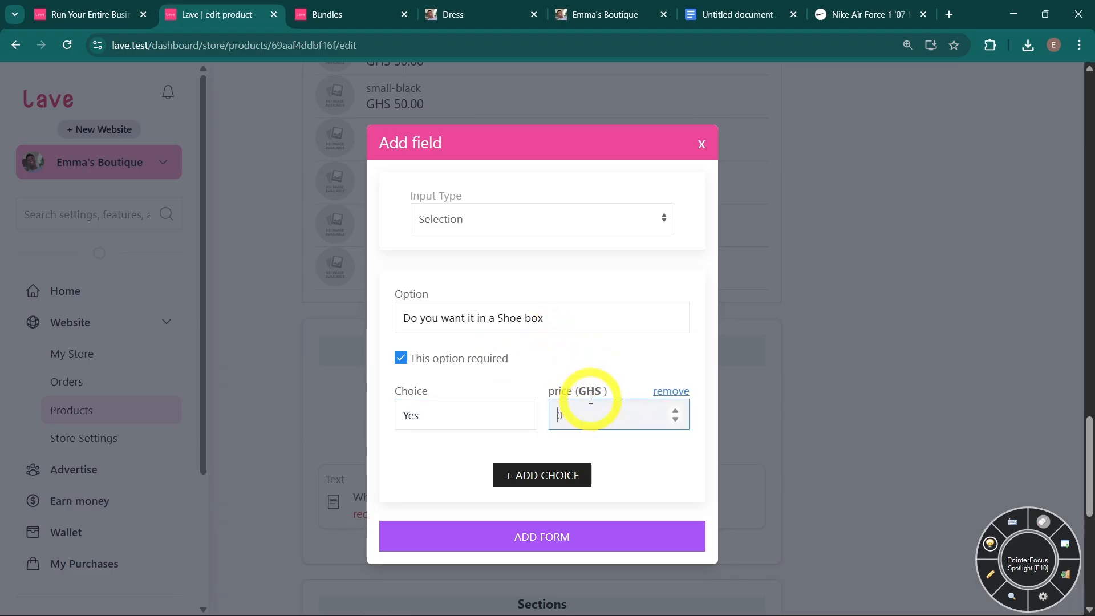
left_click(550, 473)
left_click(462, 483)
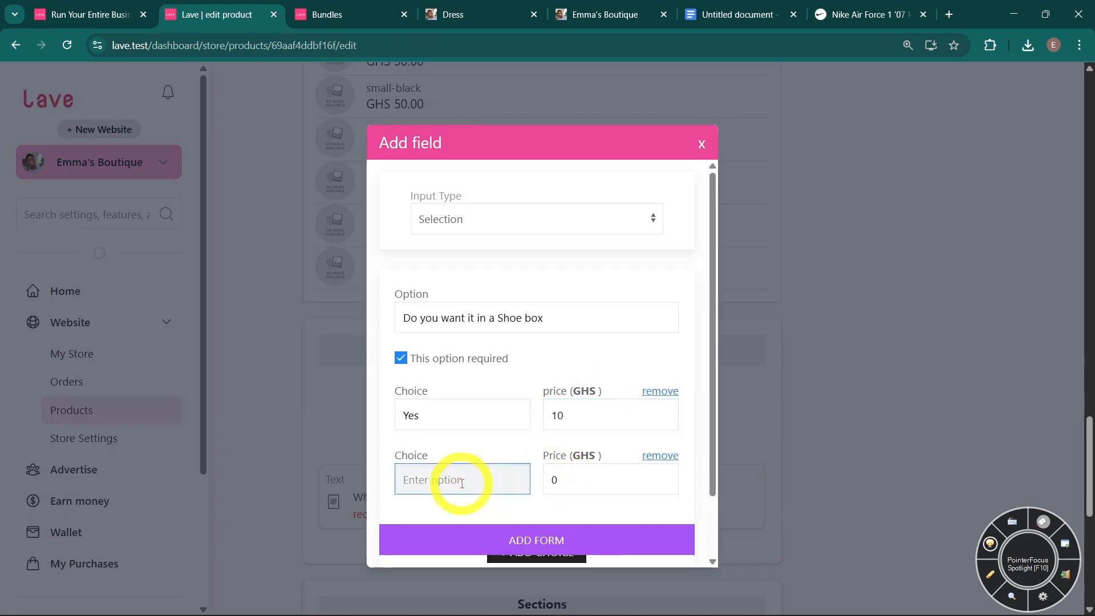
type("No")
scroll(518, 482, "down", 2)
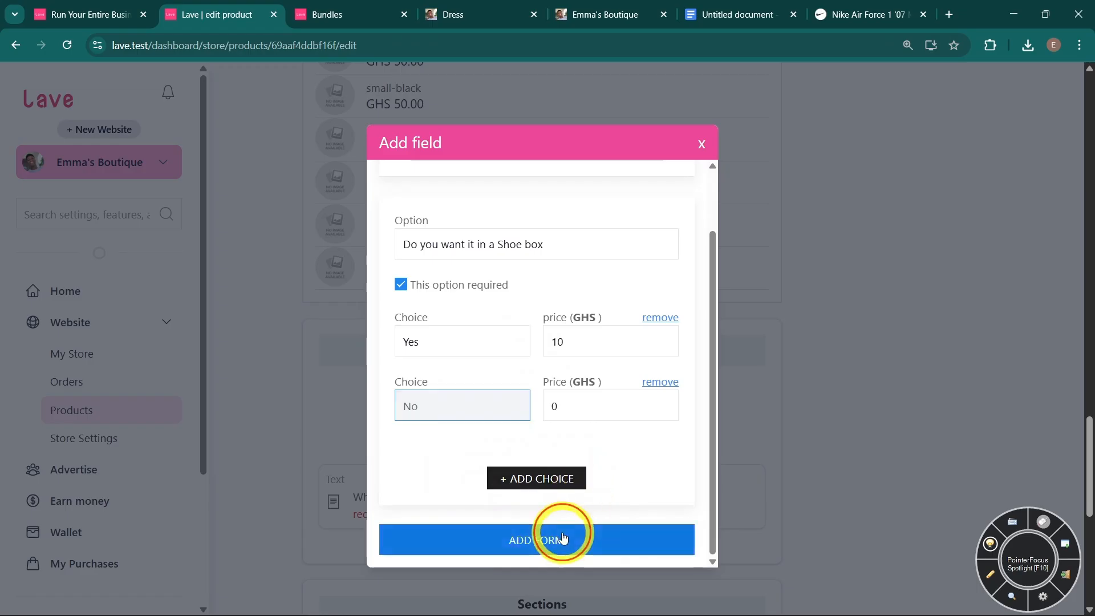
left_click(536, 528)
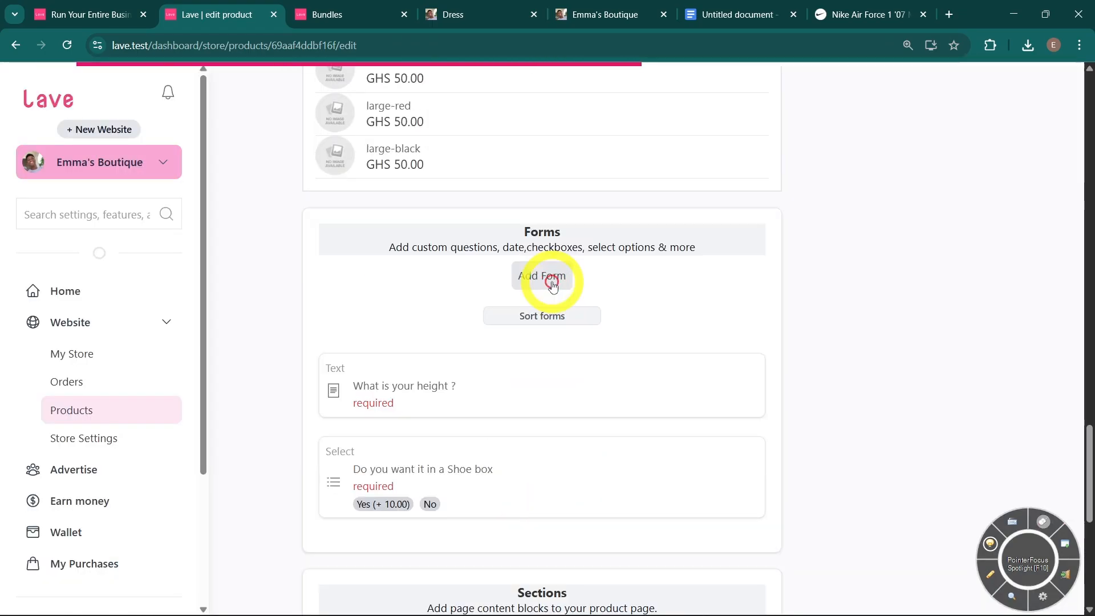
Start a required Checkbox form field named "Include Socks" with the first choice "No Socks"
left_click(552, 286)
left_click(513, 219)
left_click(453, 320)
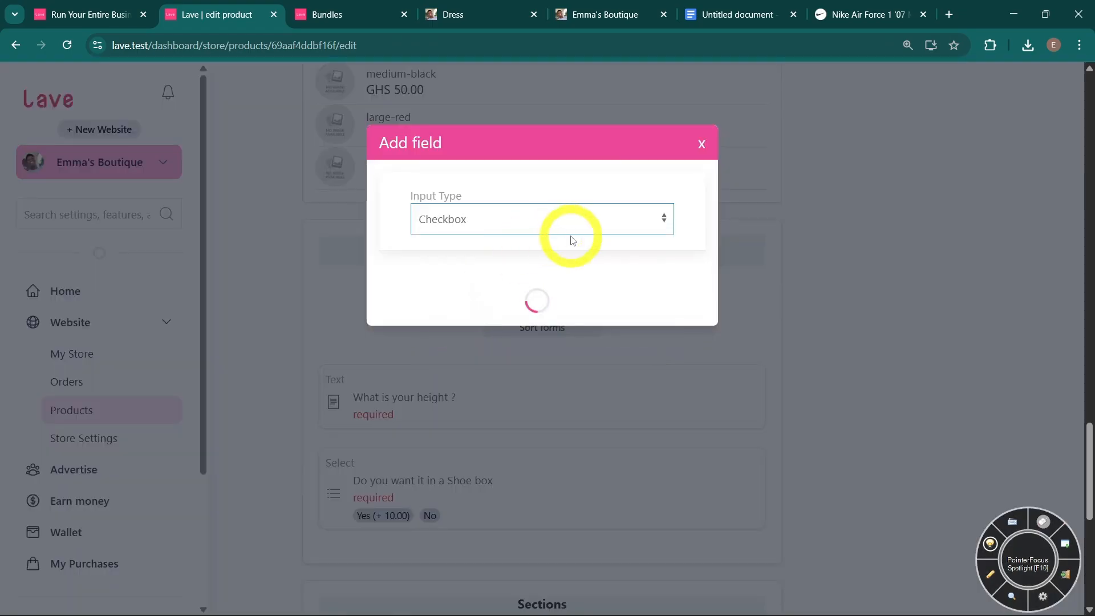
left_click(477, 326)
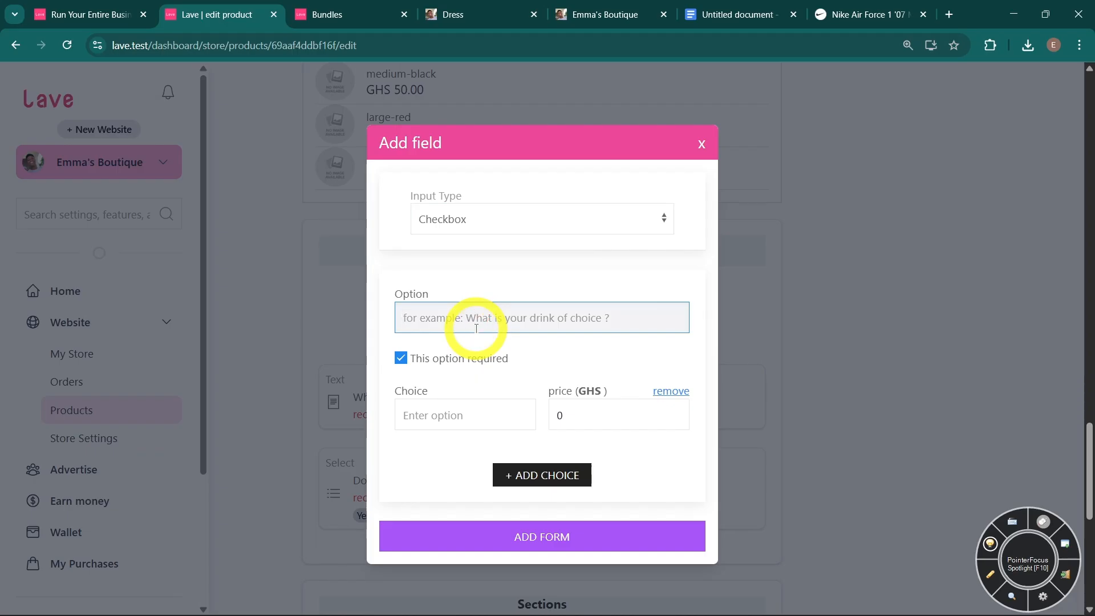
type("Include Socks")
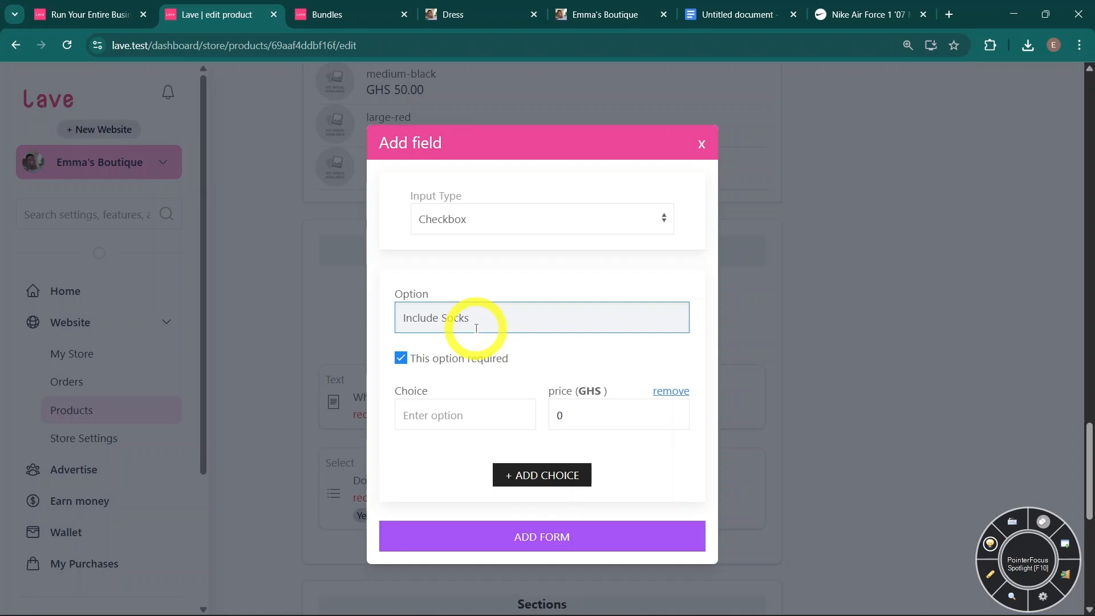
left_click(462, 416)
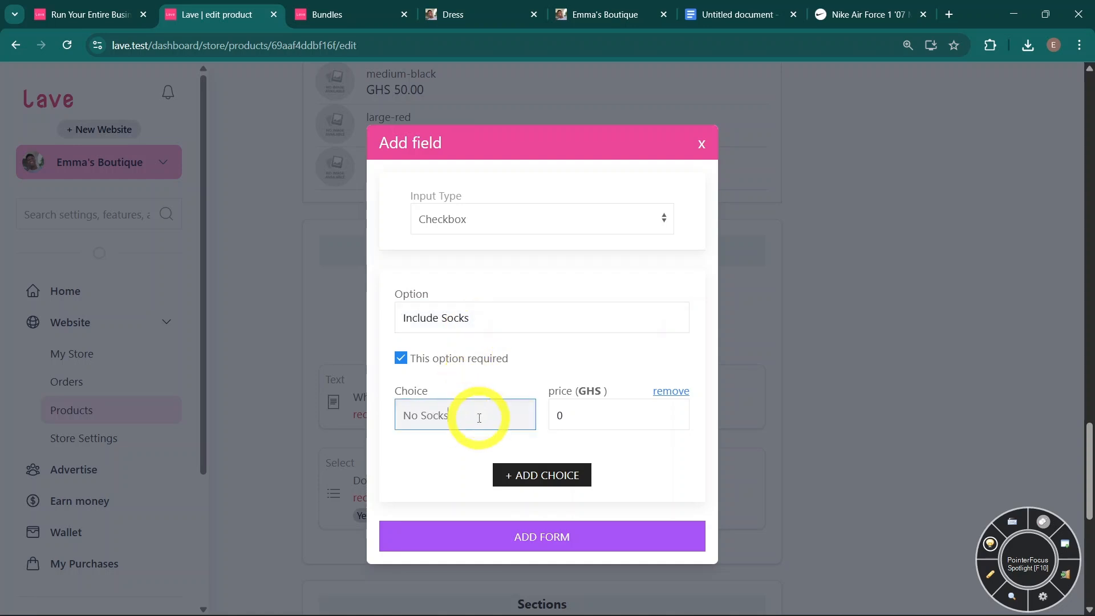
Add a second choice "1 socks" priced at GHS 5 to the Include Socks field
left_click(542, 474)
left_click(544, 470)
scroll(565, 456, "down", 1)
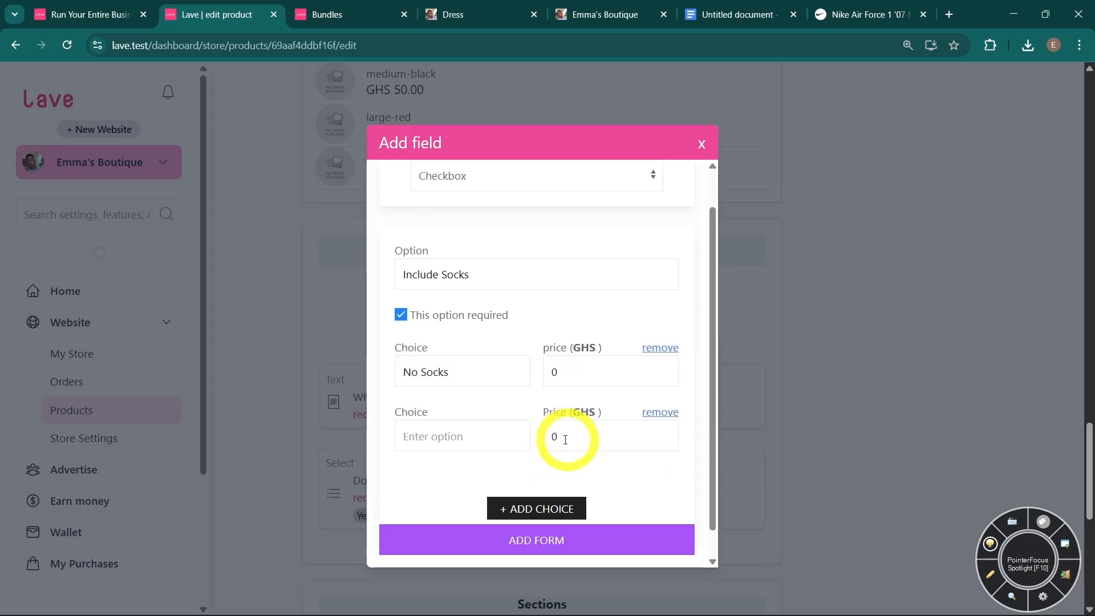
left_click(494, 440)
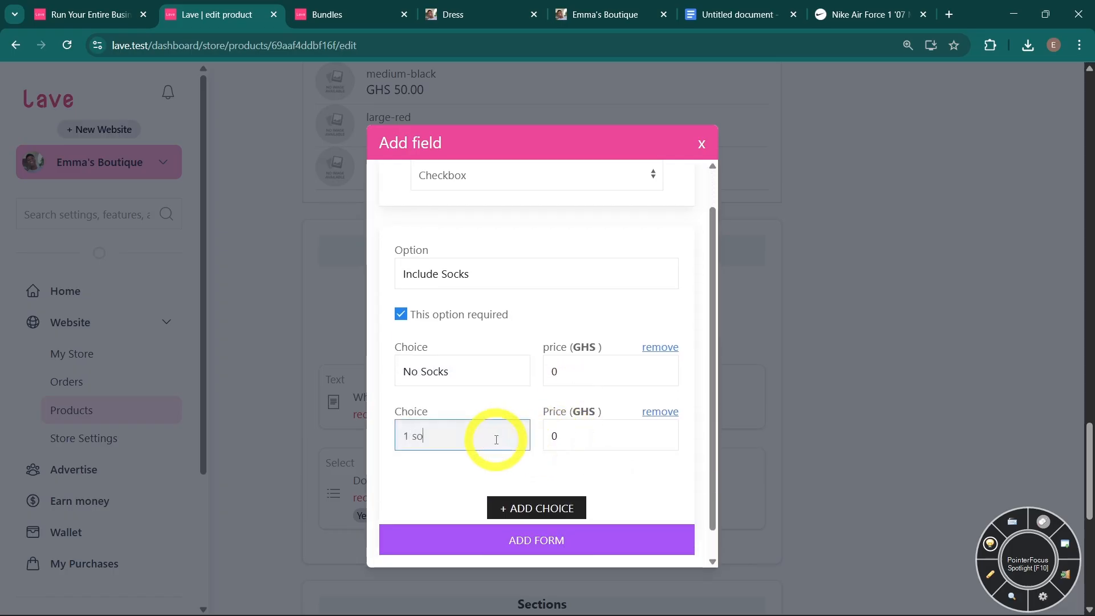
type("1 socks")
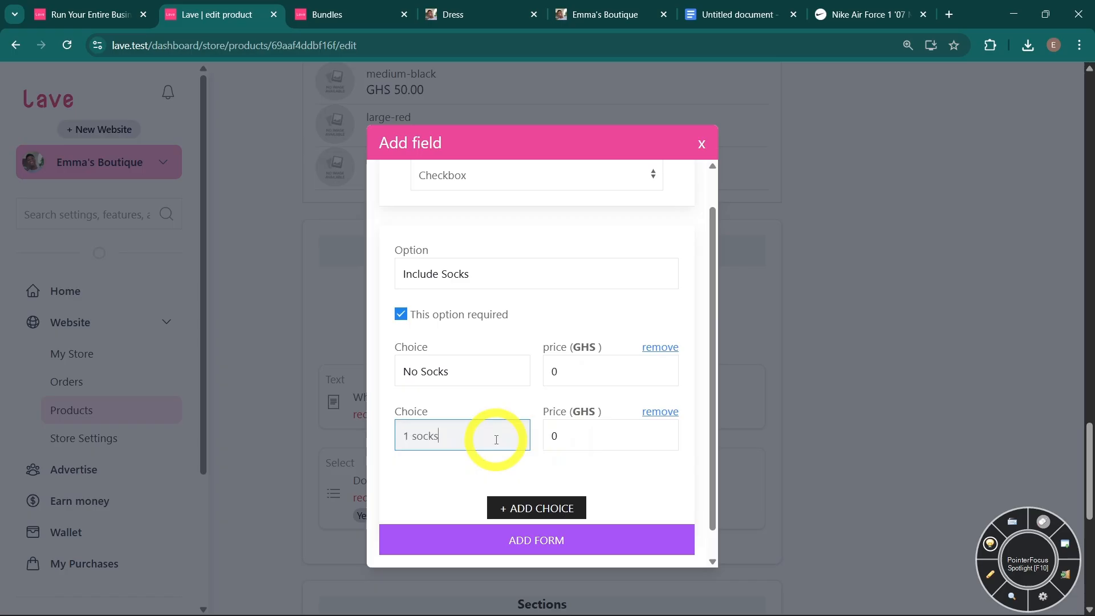
left_click(579, 439)
key("BackSpace")
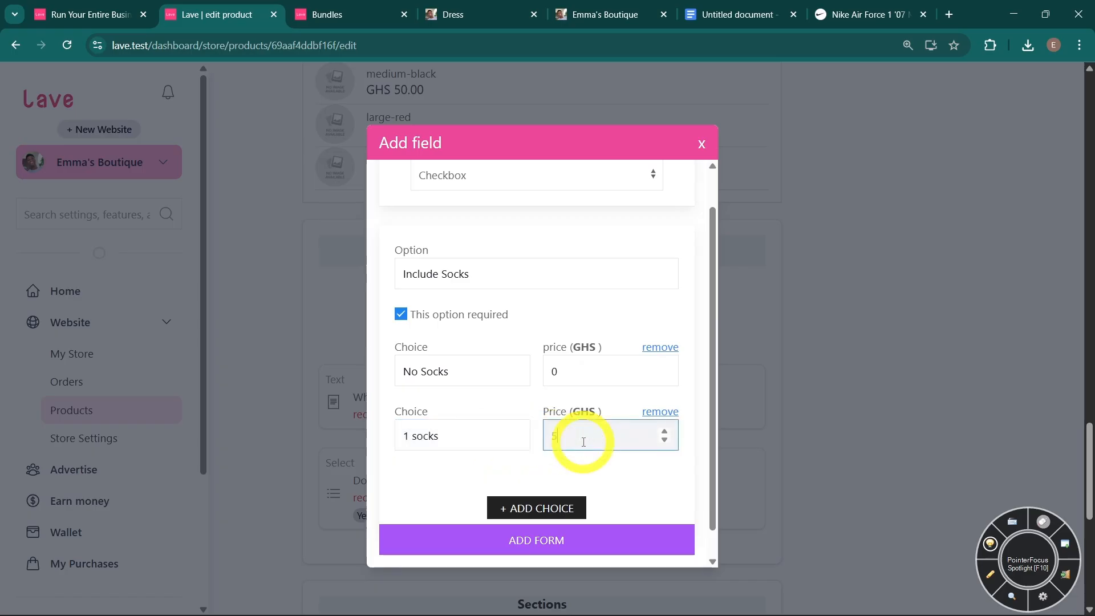
type("5")
Add a third choice "2 socks" priced at GHS 7 and add the Include Socks field to the product
scroll(582, 440, "down", 1)
left_click(532, 474)
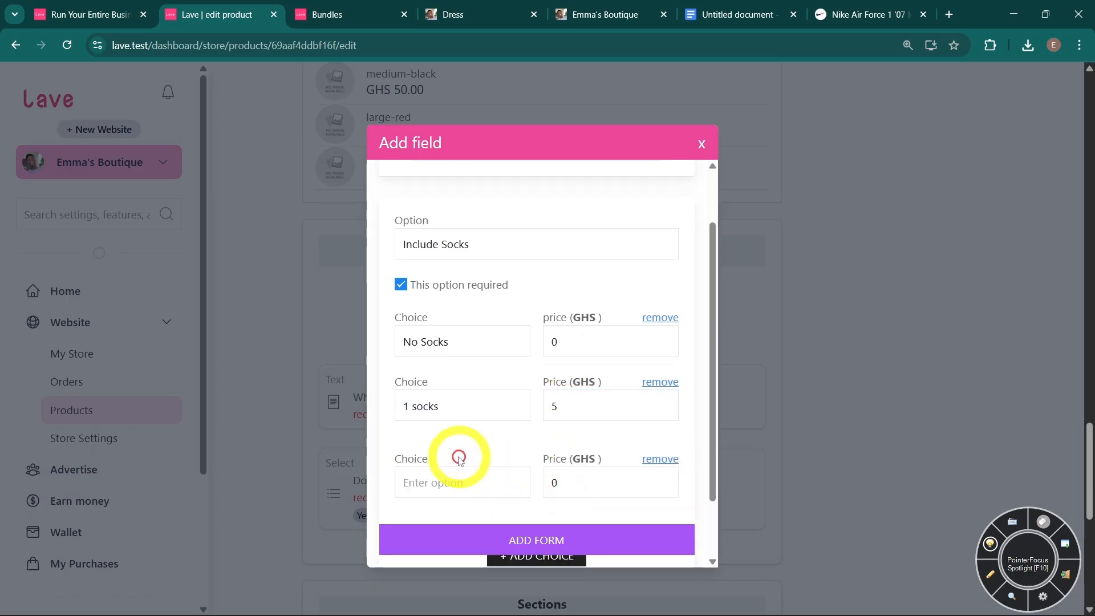
left_click(458, 483)
type("2 socks")
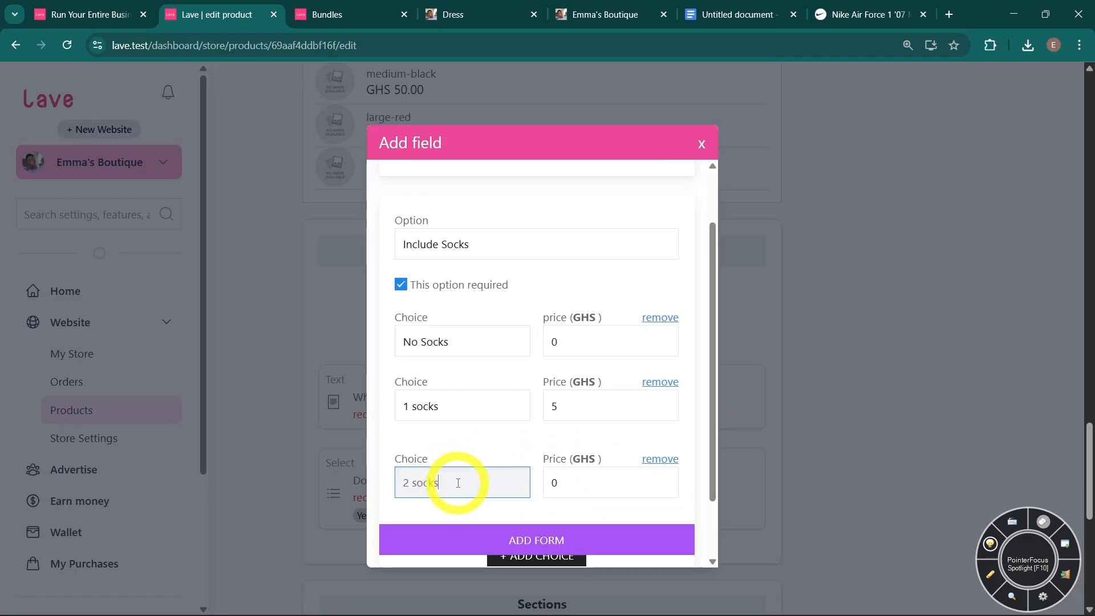
left_click(583, 485)
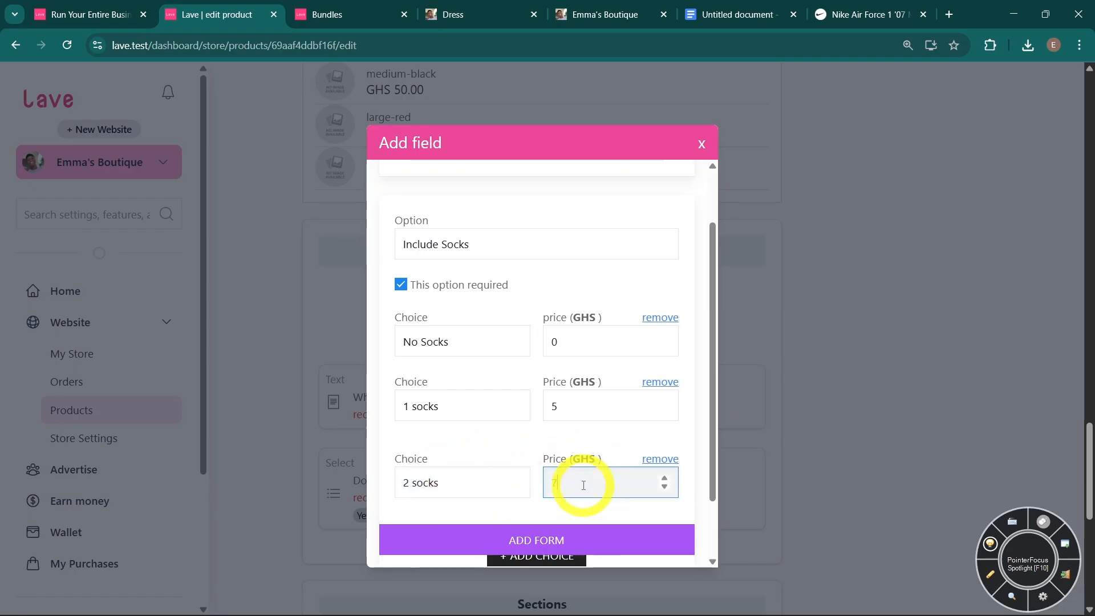
scroll(573, 440, "down", 1)
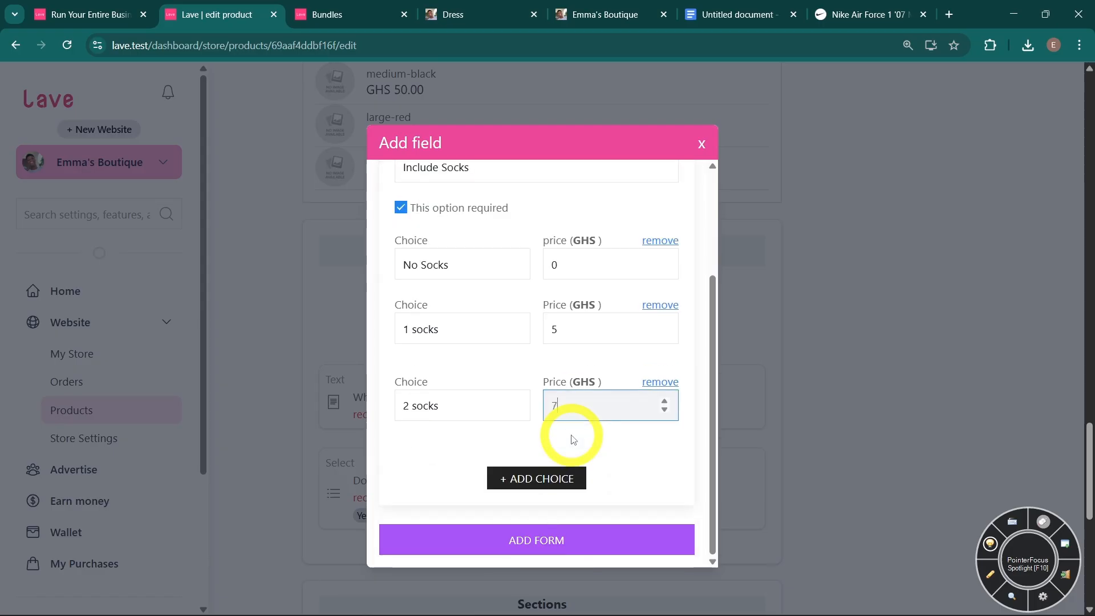
left_click(597, 530)
Examine the Number, Text, Date and Selection input types for a new form field, and leave without adding one
scroll(512, 363, "down", 2)
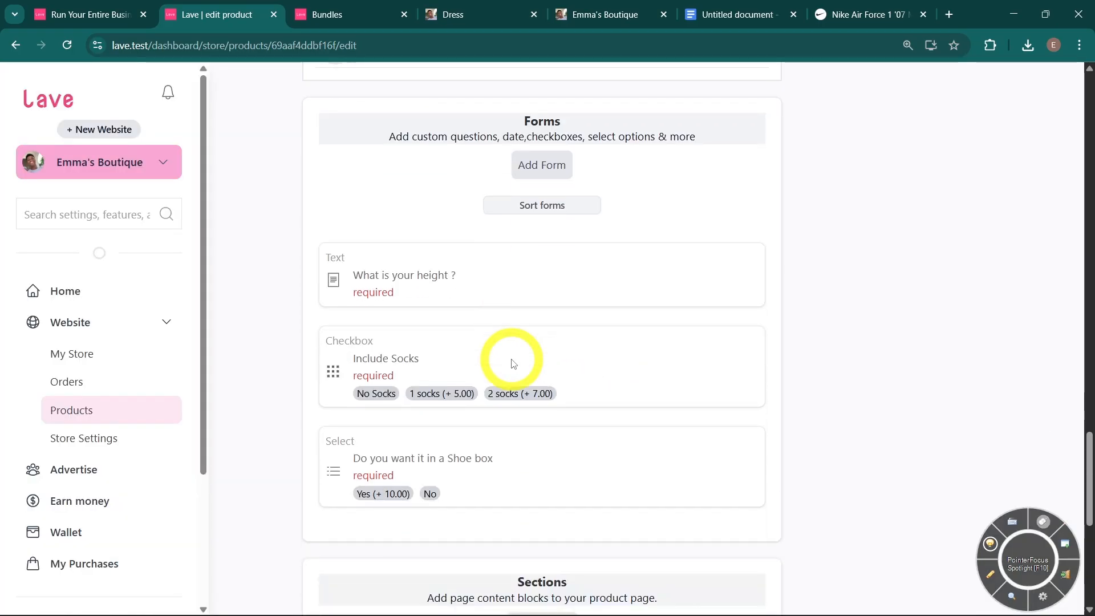
left_click(561, 175)
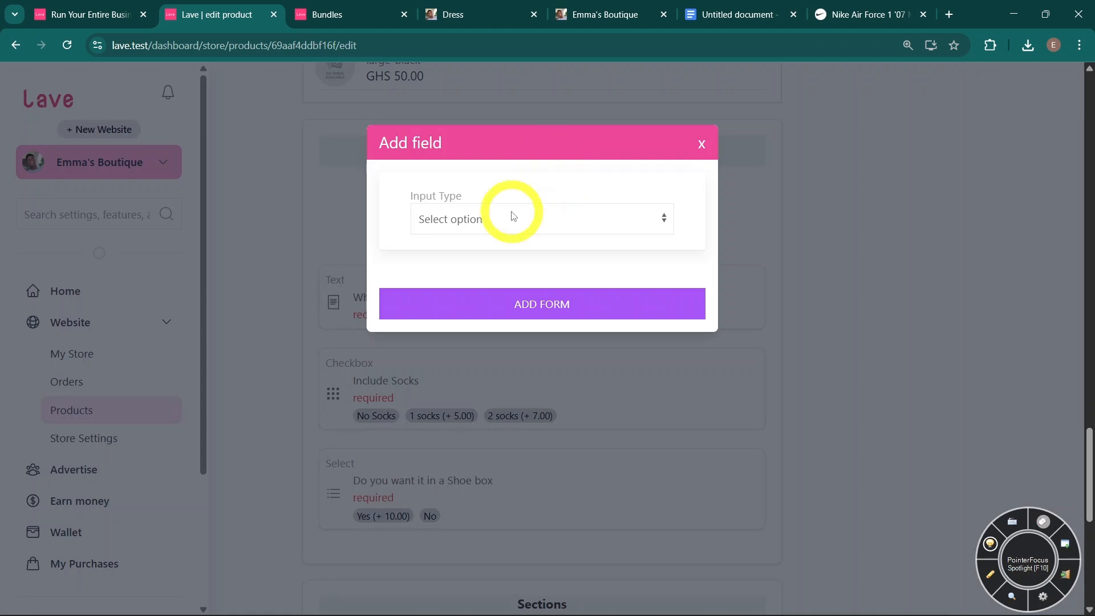
left_click(513, 216)
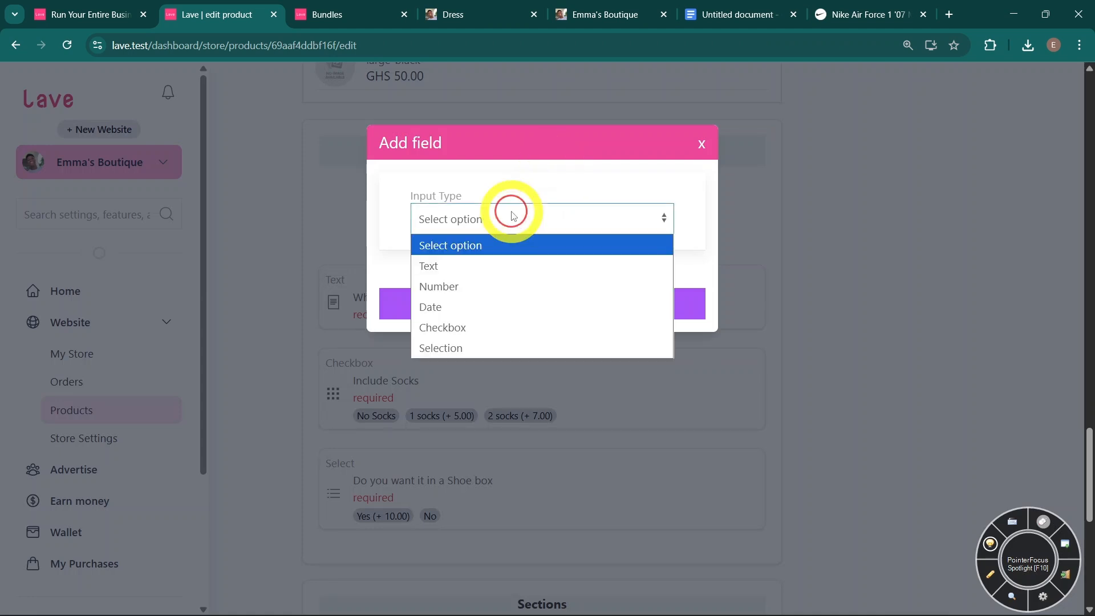
left_click(496, 287)
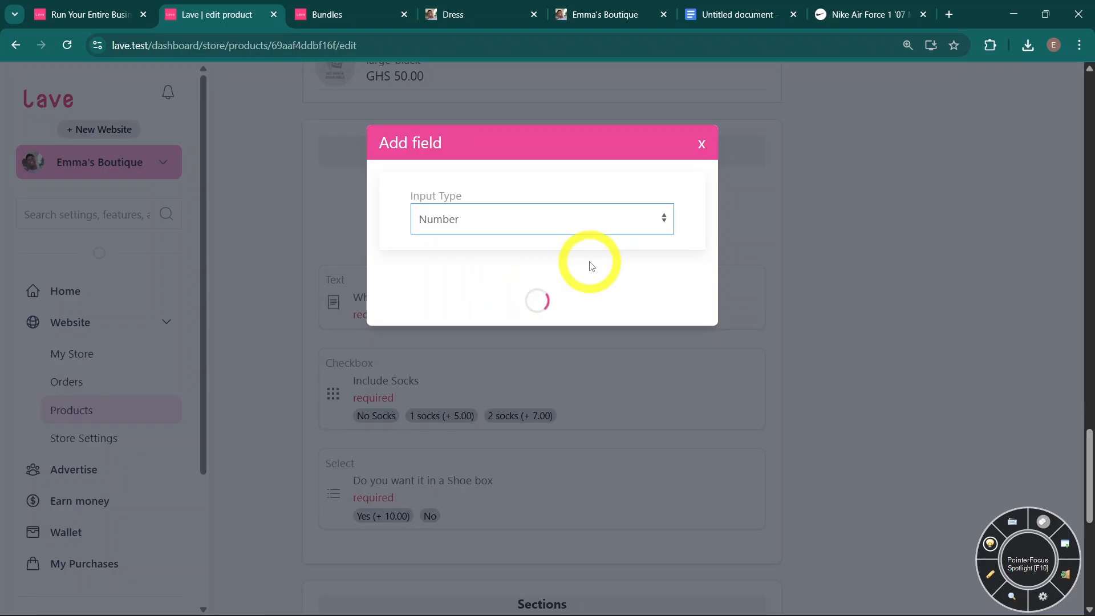
left_click(564, 225)
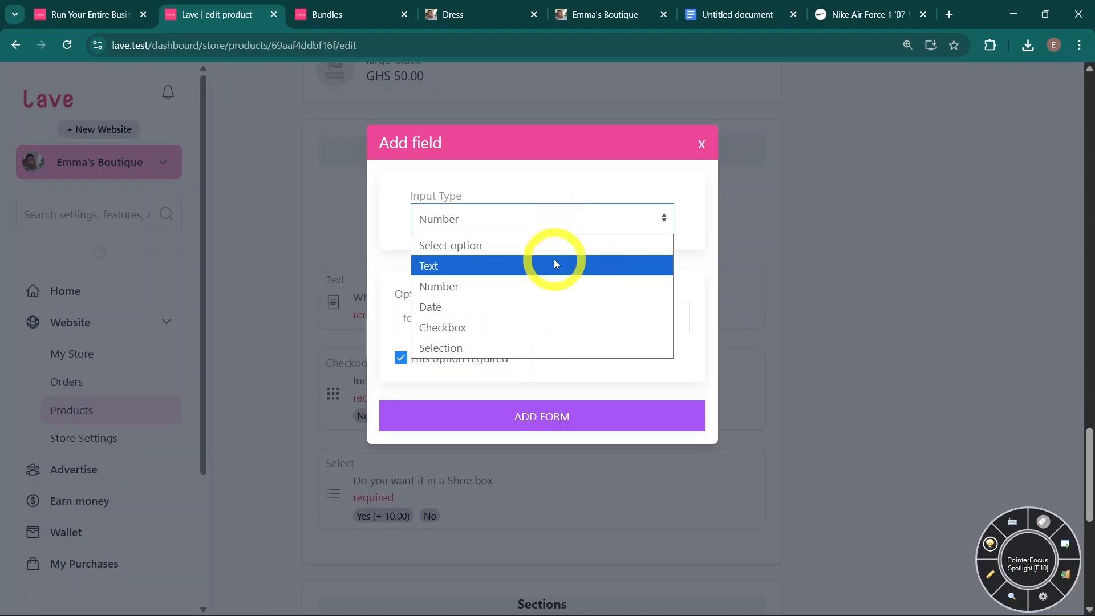
left_click(555, 263)
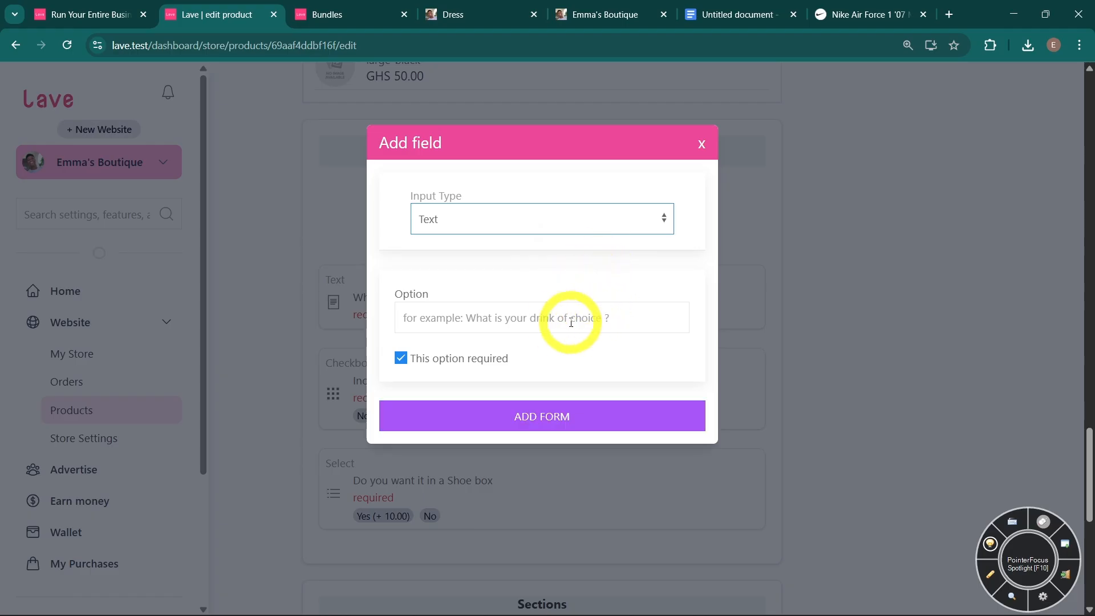
left_click(509, 220)
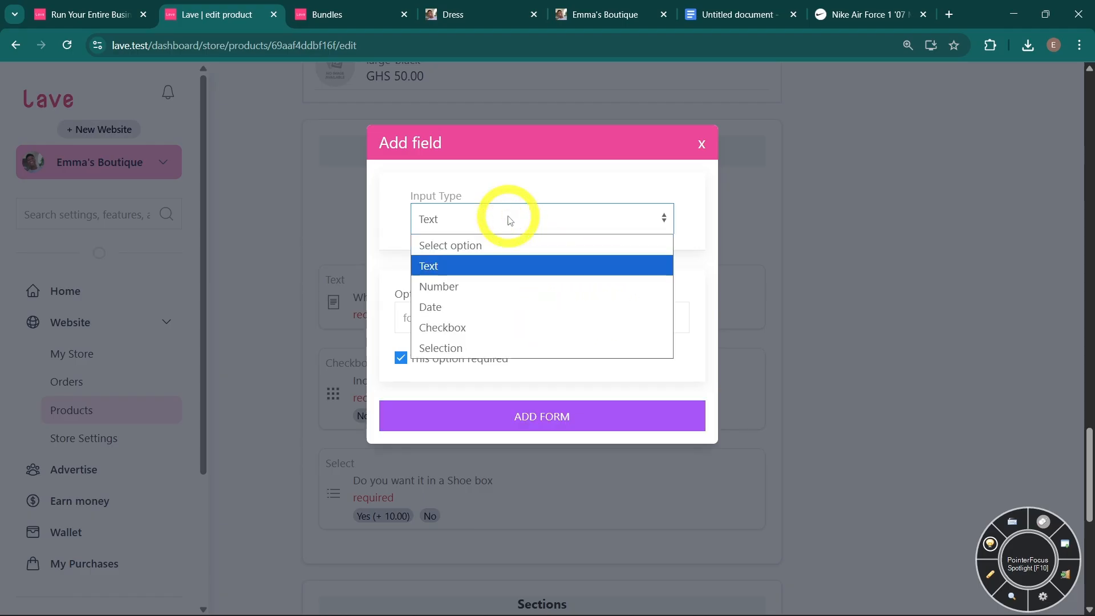
left_click(469, 313)
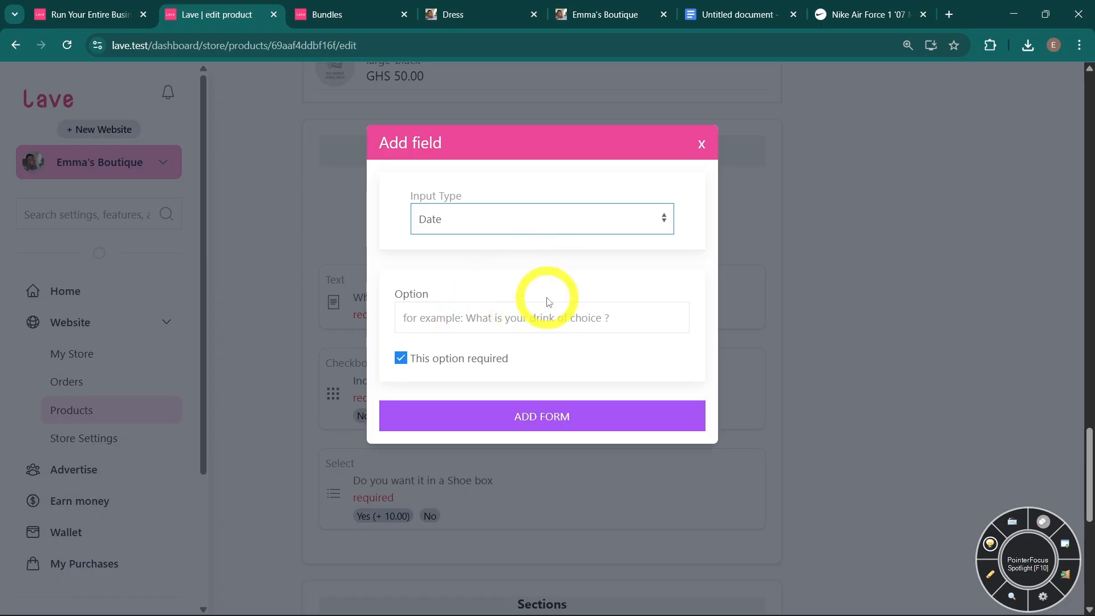
left_click(558, 213)
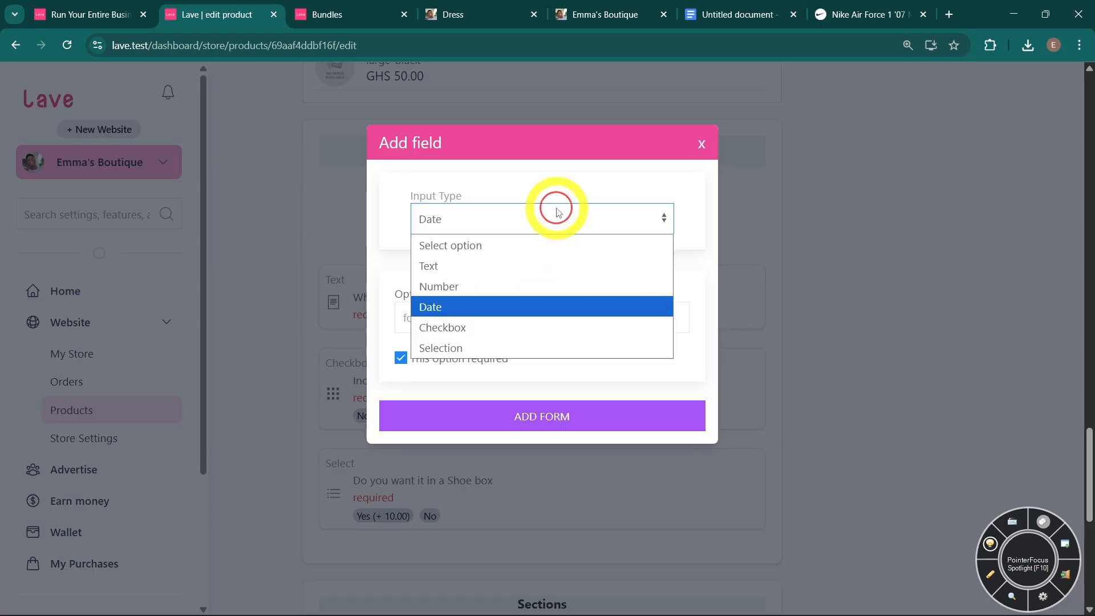
left_click(523, 347)
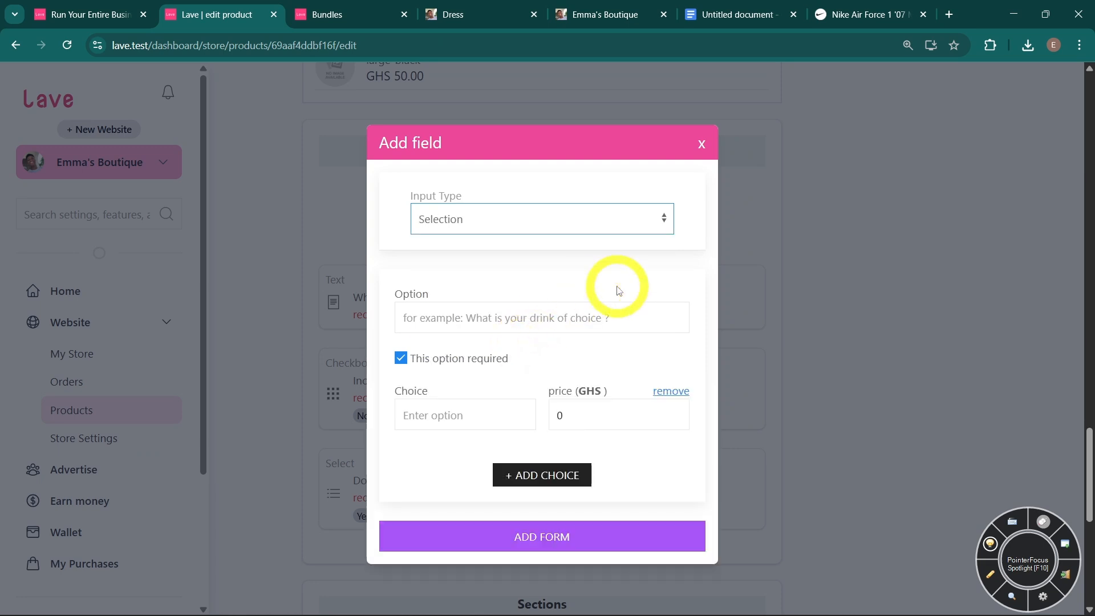
left_click(701, 145)
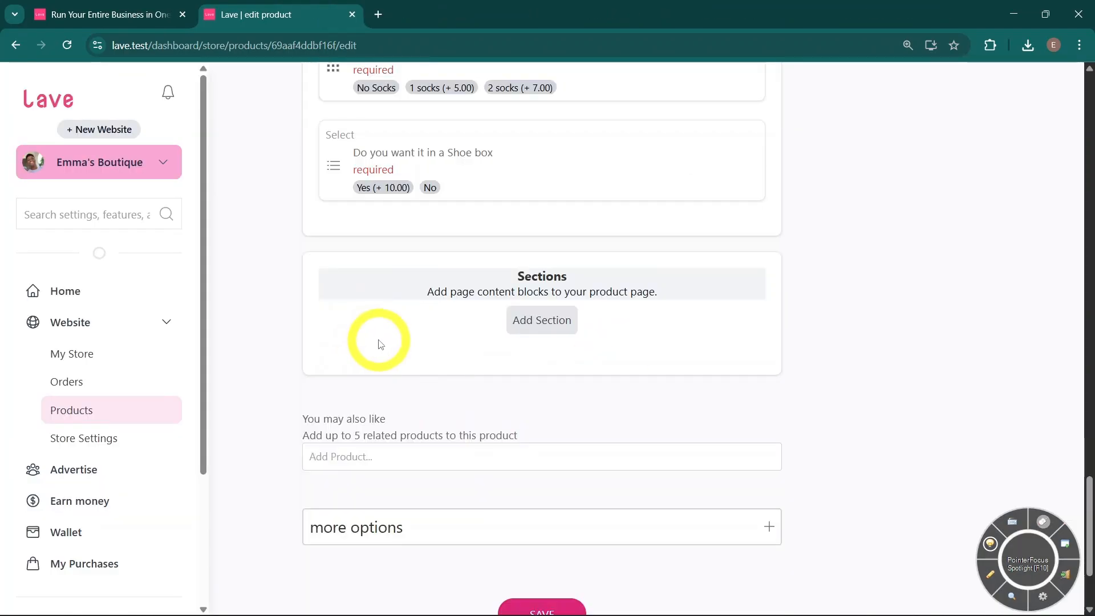
Start a new content section for the product page with the title "Sizes And Charts"
left_click(540, 329)
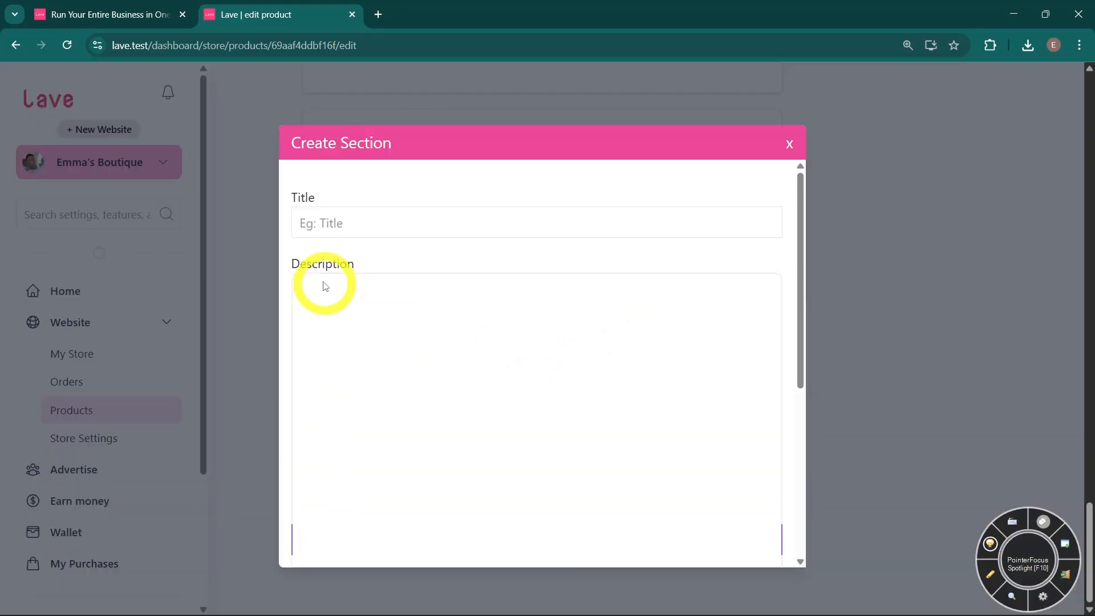
left_click(391, 226)
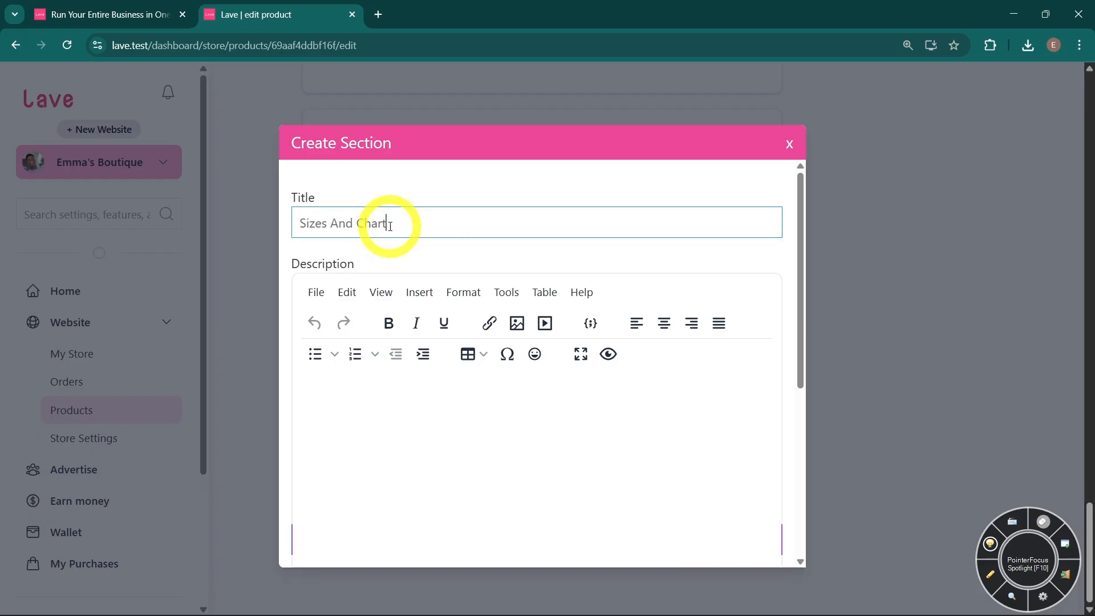
left_click(473, 481)
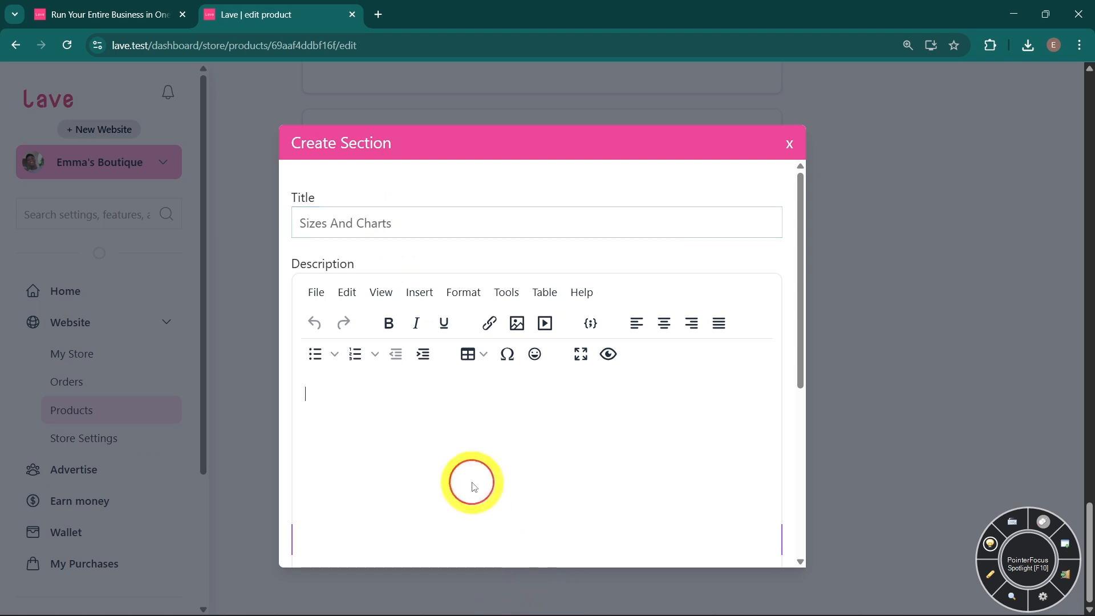
scroll(496, 453, "down", 2)
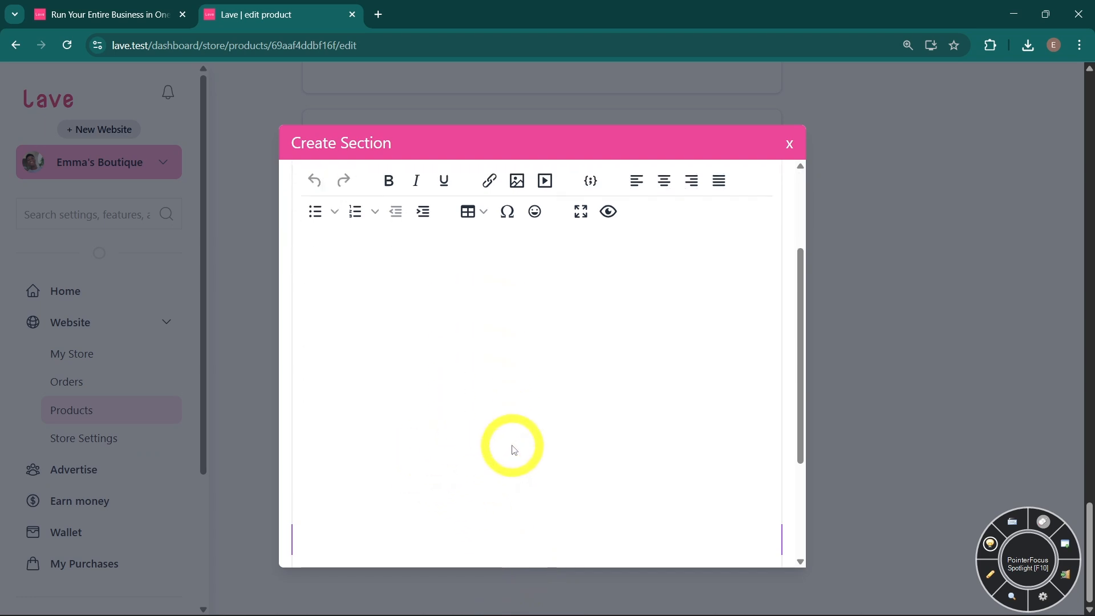
scroll(529, 466, "up", 2)
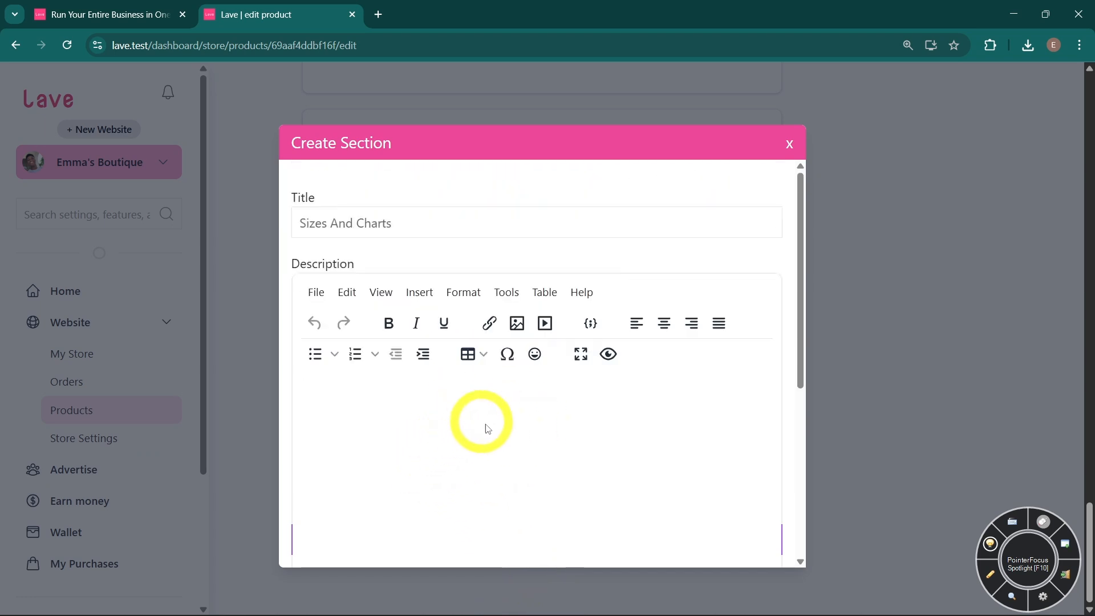
Upload the size chart image from the Downloads folder into the section's description
left_click(517, 323)
left_click(387, 274)
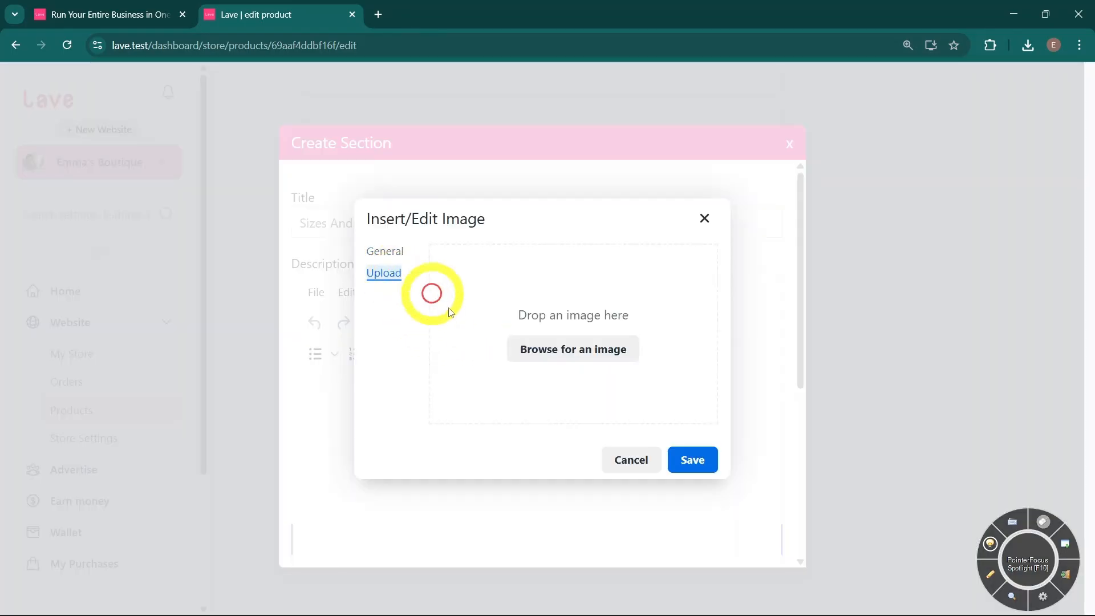
left_click(570, 349)
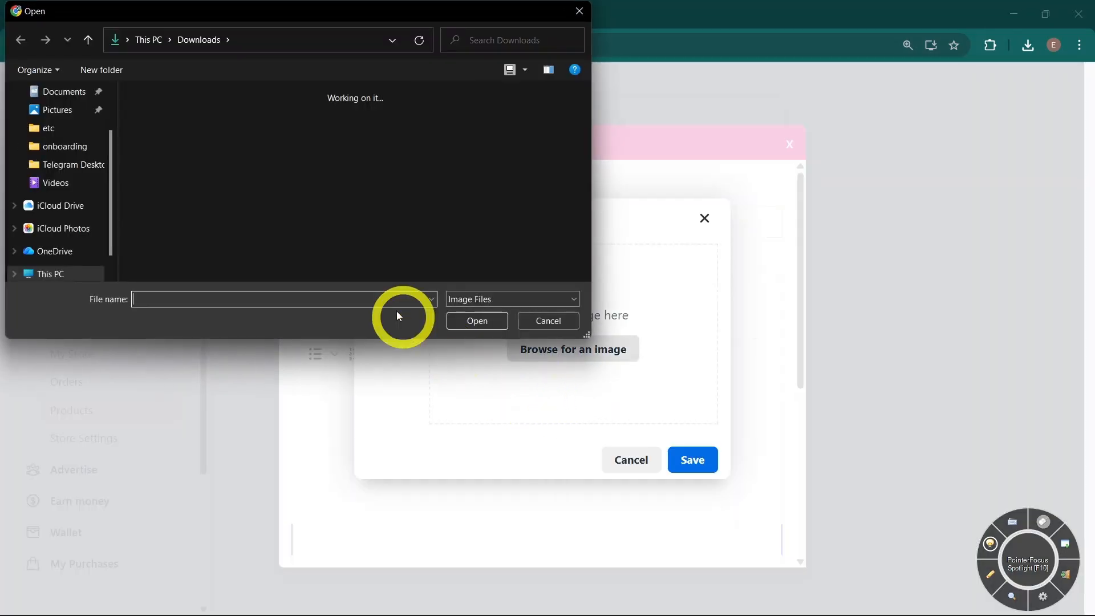
double_click(275, 122)
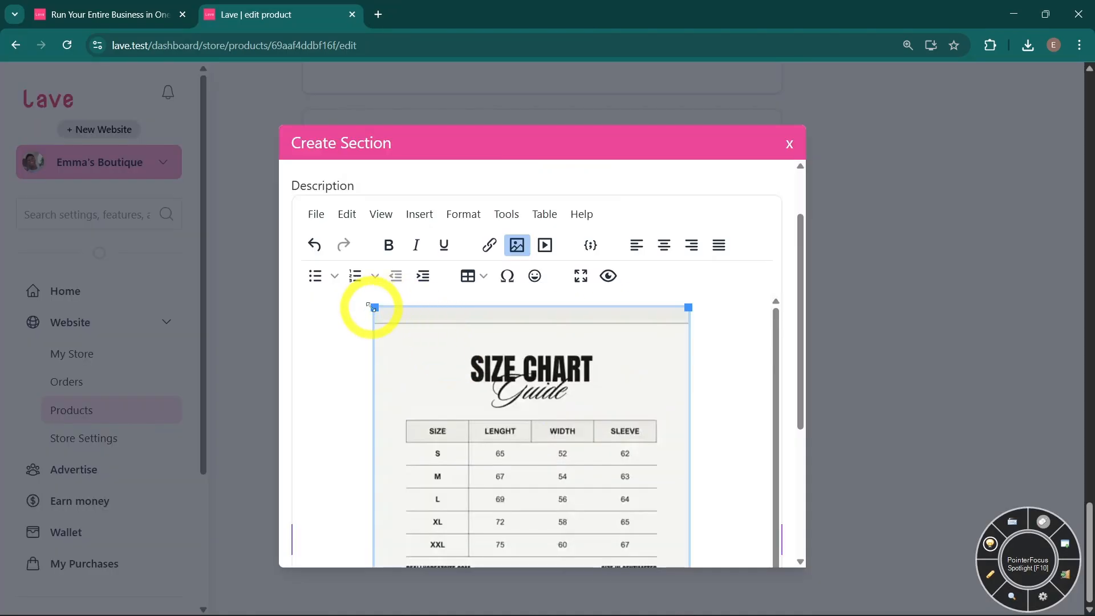
Enlarge the size chart image slightly and add the Sizes And Charts section to the product
left_click_drag(373, 307, 338, 328)
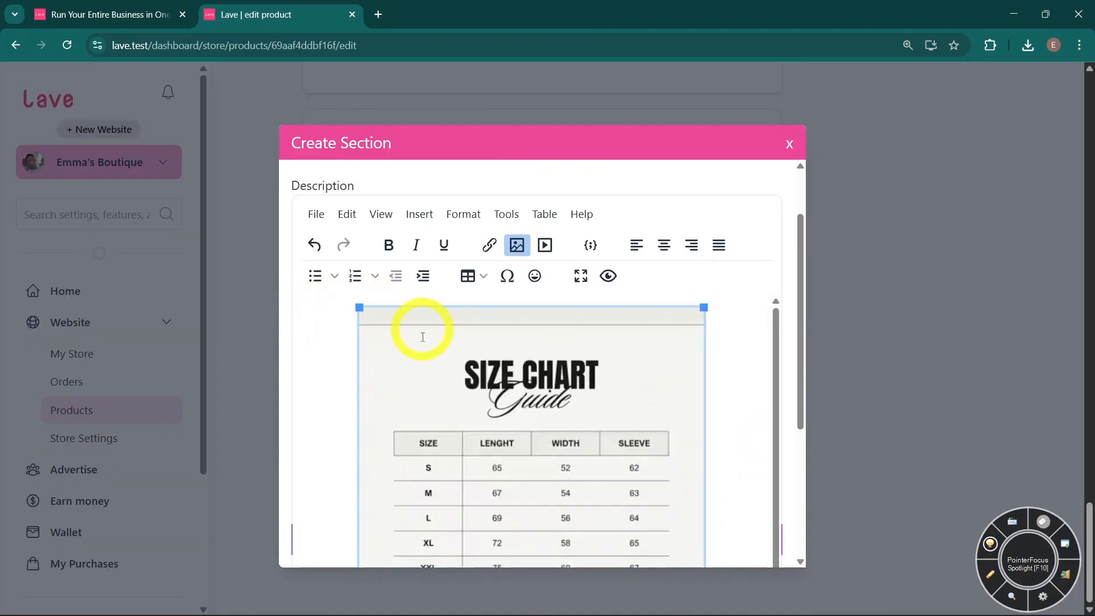
left_click(738, 367)
scroll(736, 365, "up", 1)
scroll(735, 365, "down", 6)
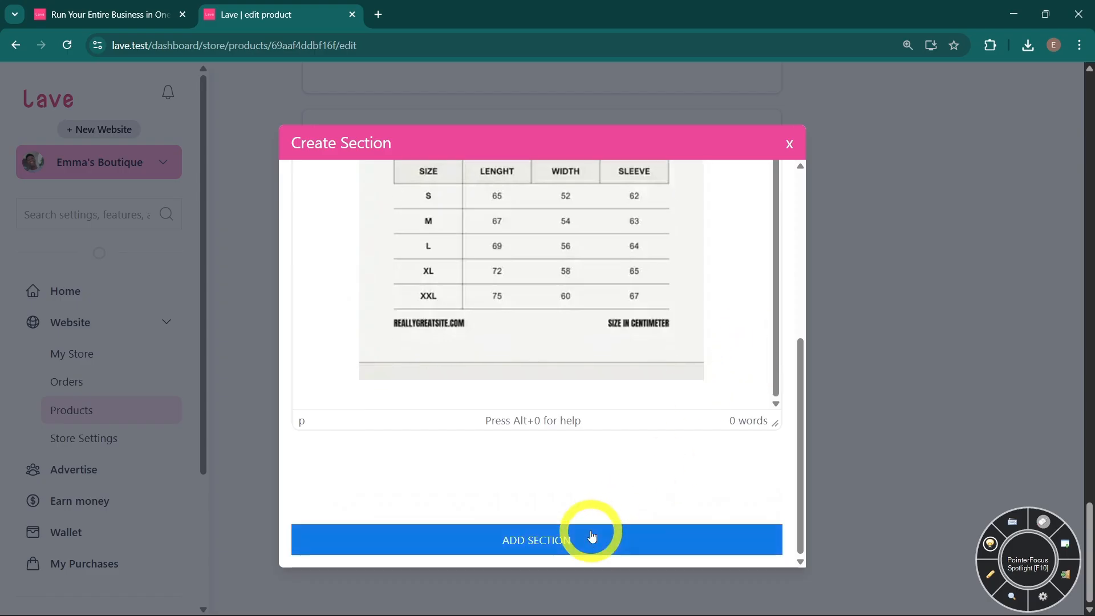
left_click(592, 538)
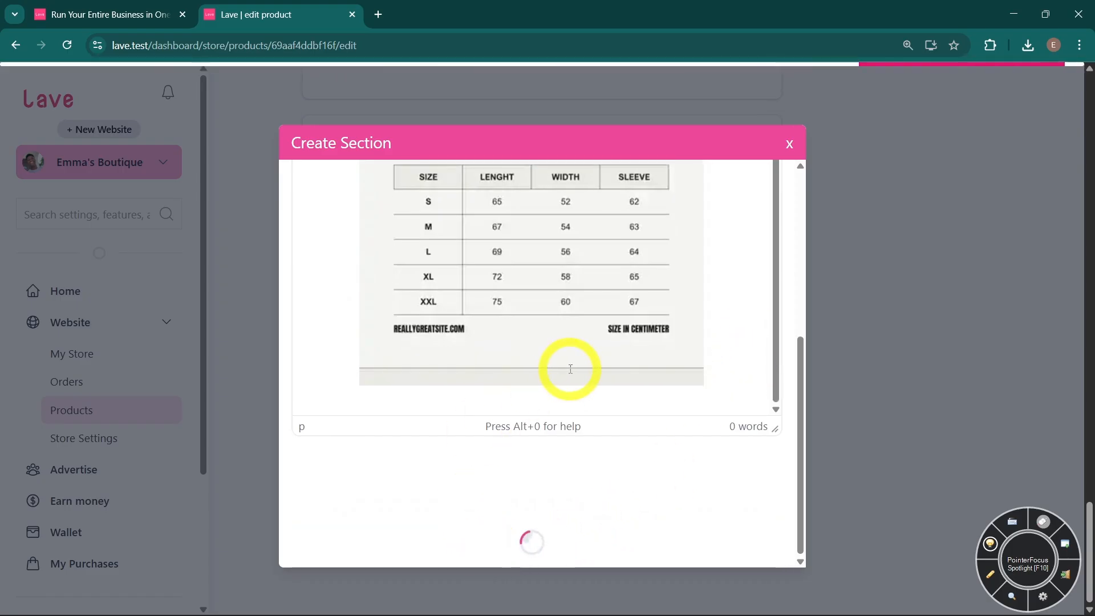
scroll(516, 360, "up", 1)
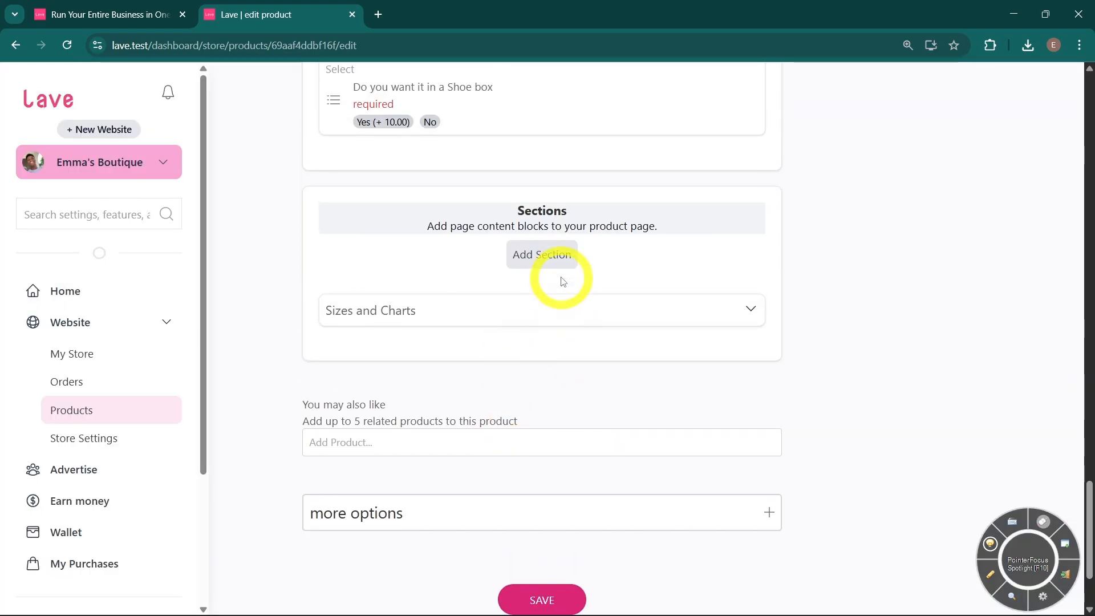
left_click(543, 257)
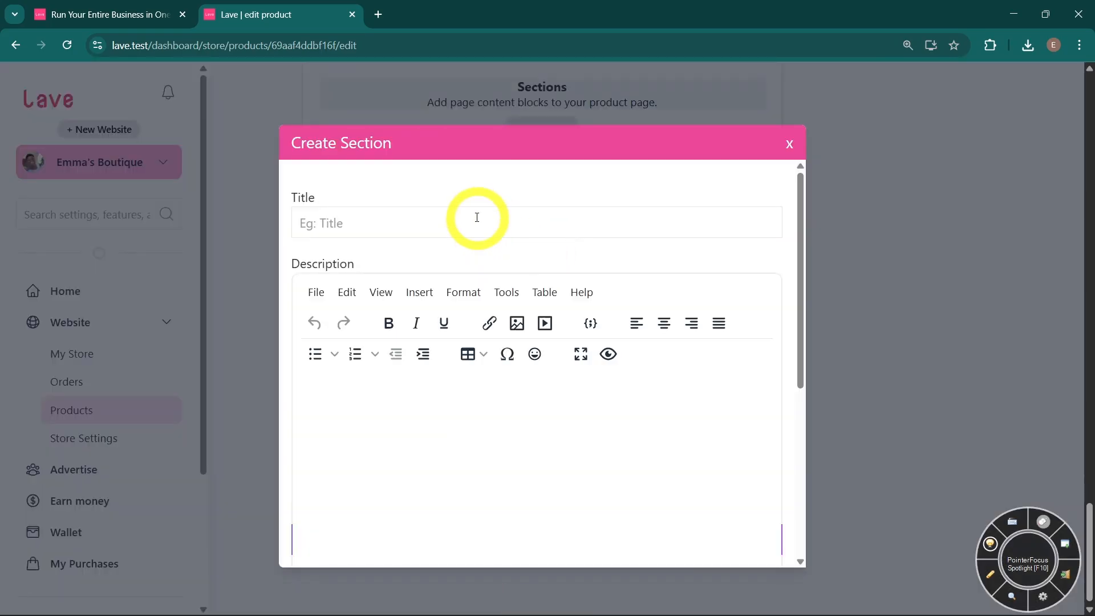
left_click(475, 218)
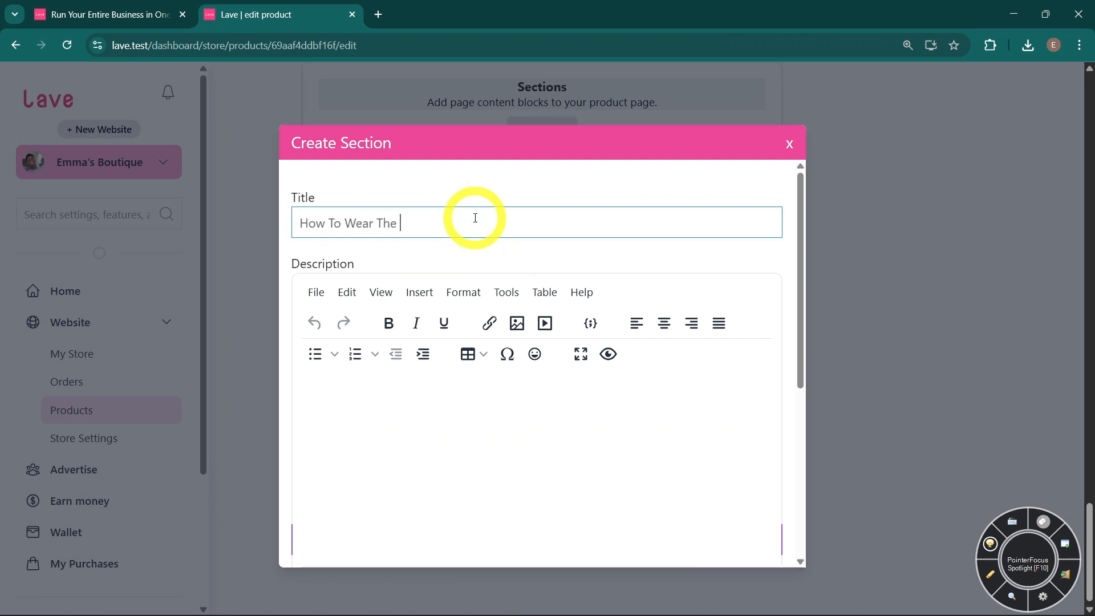
left_click(450, 450)
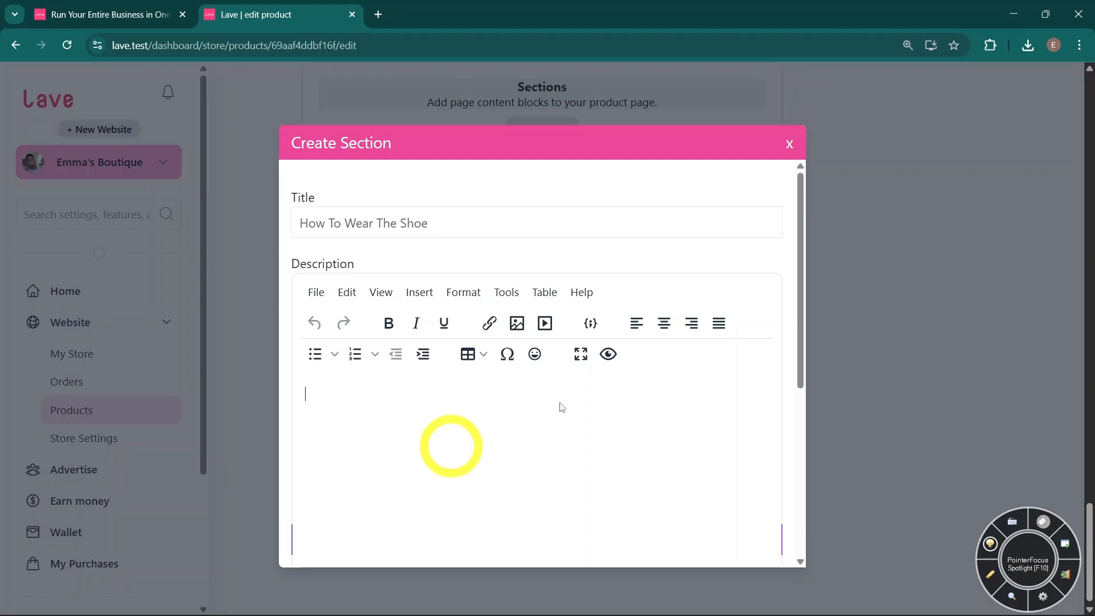
left_click(787, 141)
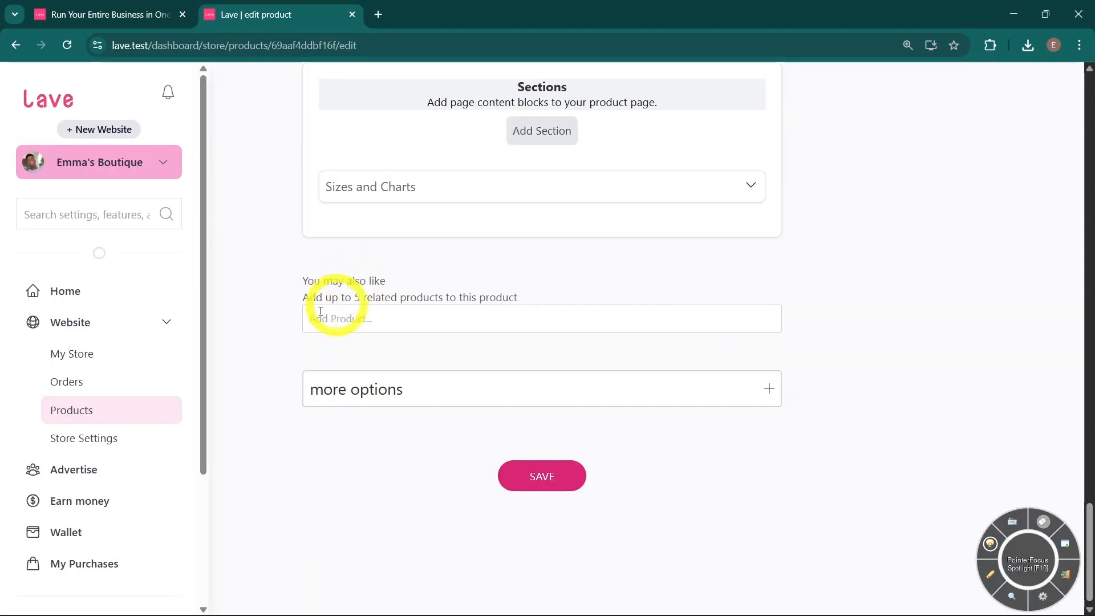
Add Long dress and Iphone 14 as related products under "You may also like"
left_click(486, 323)
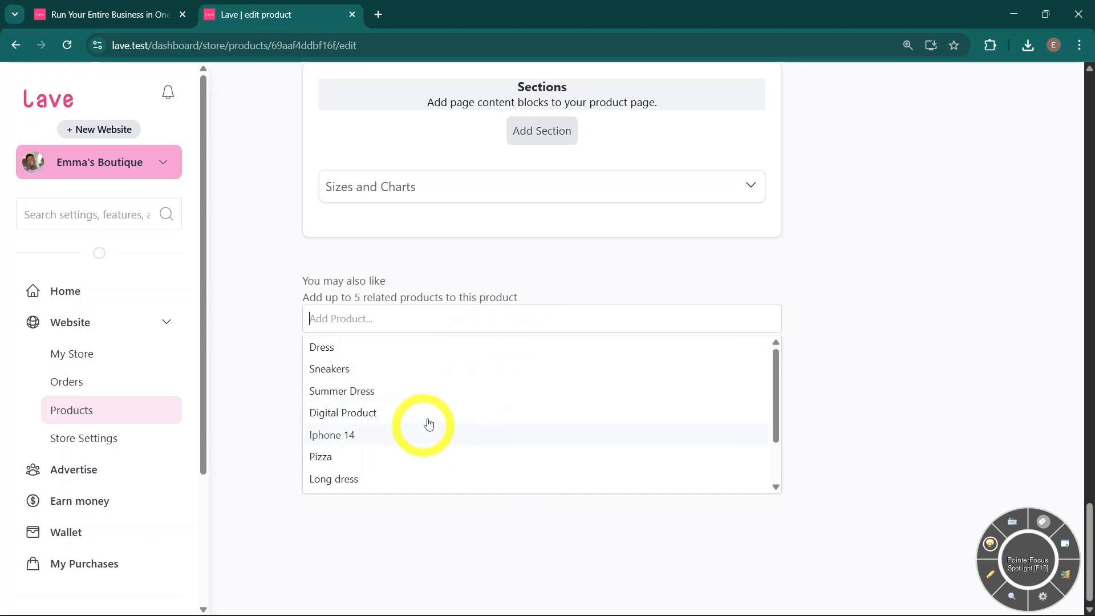
left_click(435, 480)
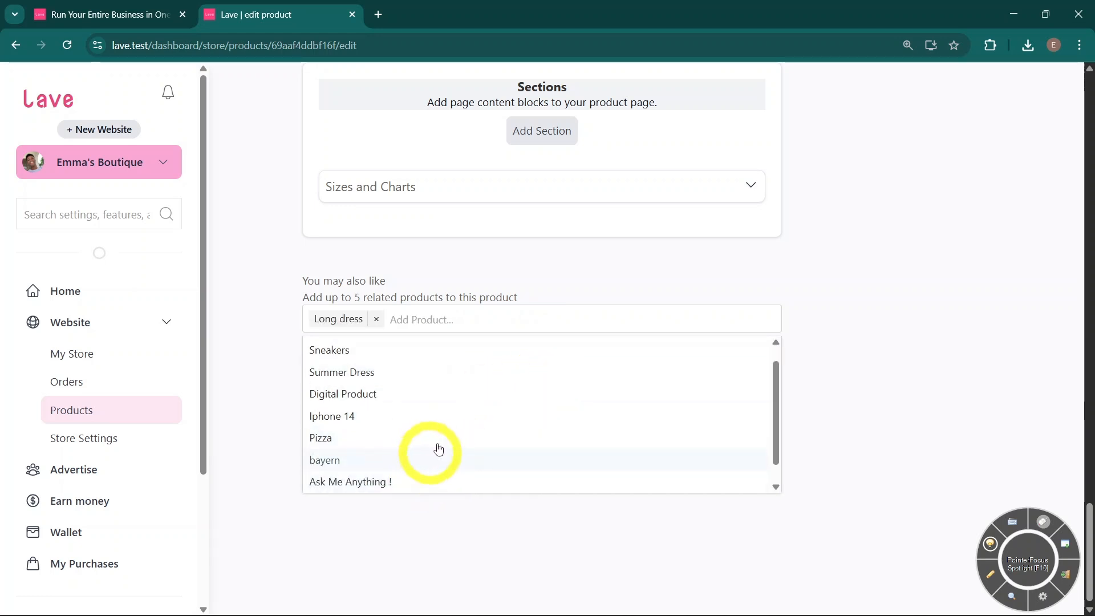
left_click(429, 415)
left_click(603, 290)
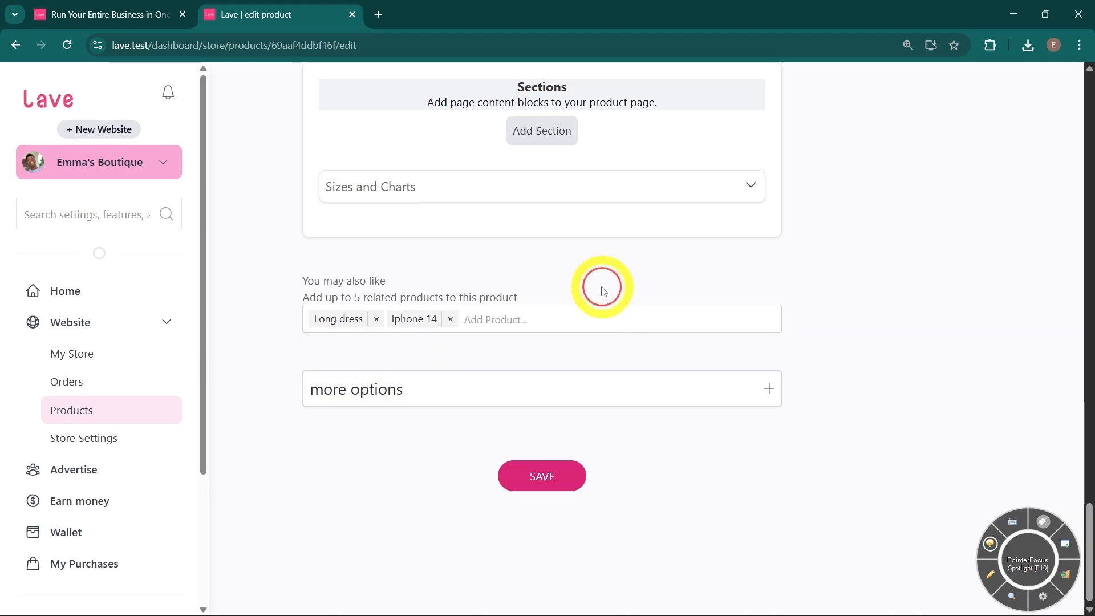
Examine the product's additional options for the after-payment redirect link, the call-to-action text, and the SEO title and description
left_click(411, 393)
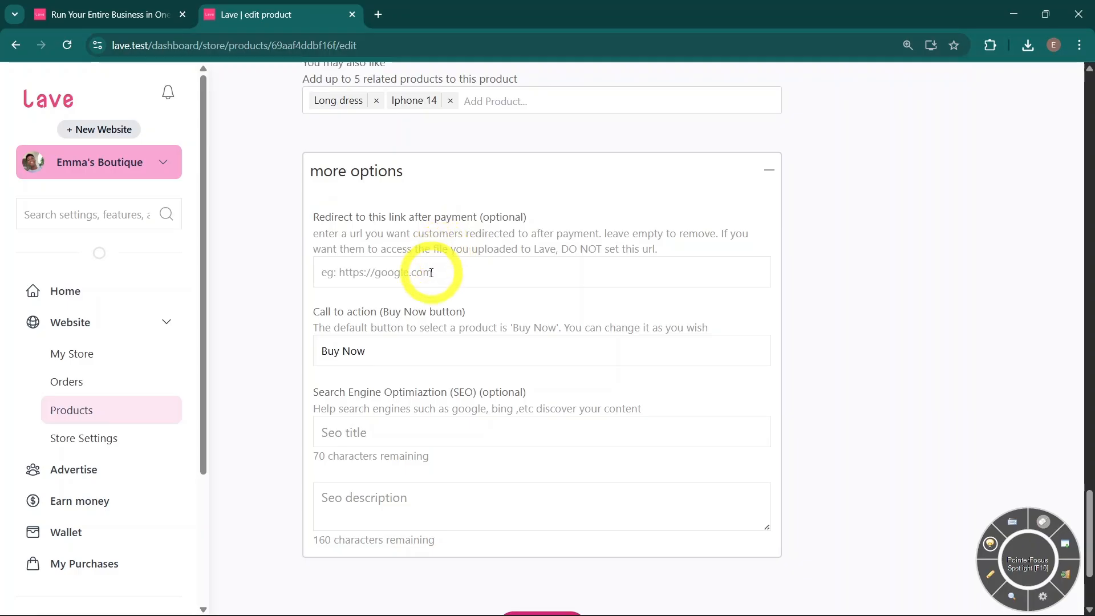
left_click(400, 277)
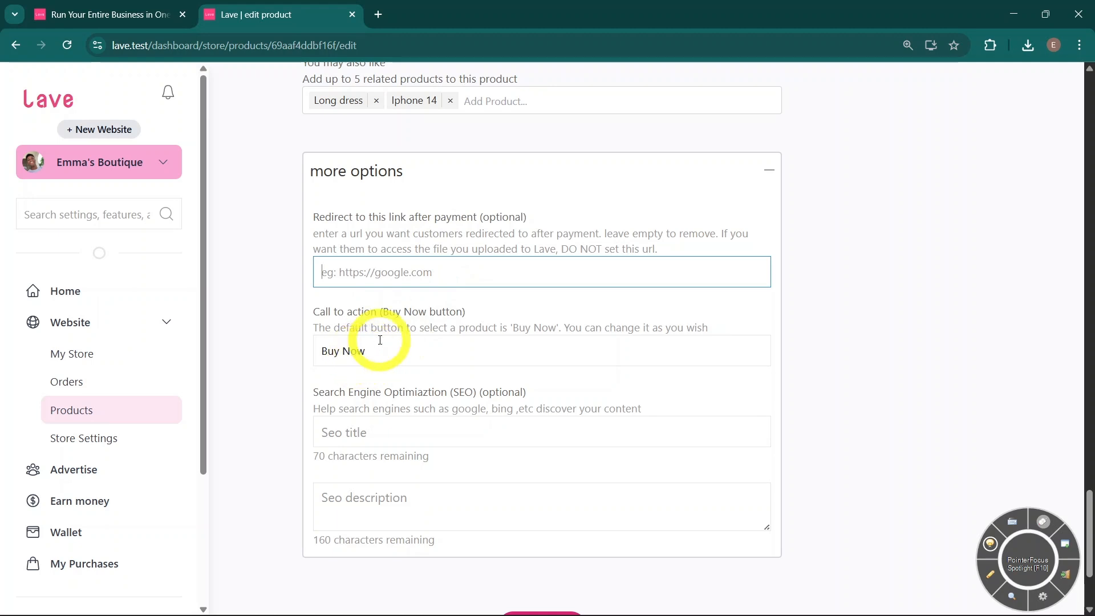
left_click_drag(377, 345, 315, 352)
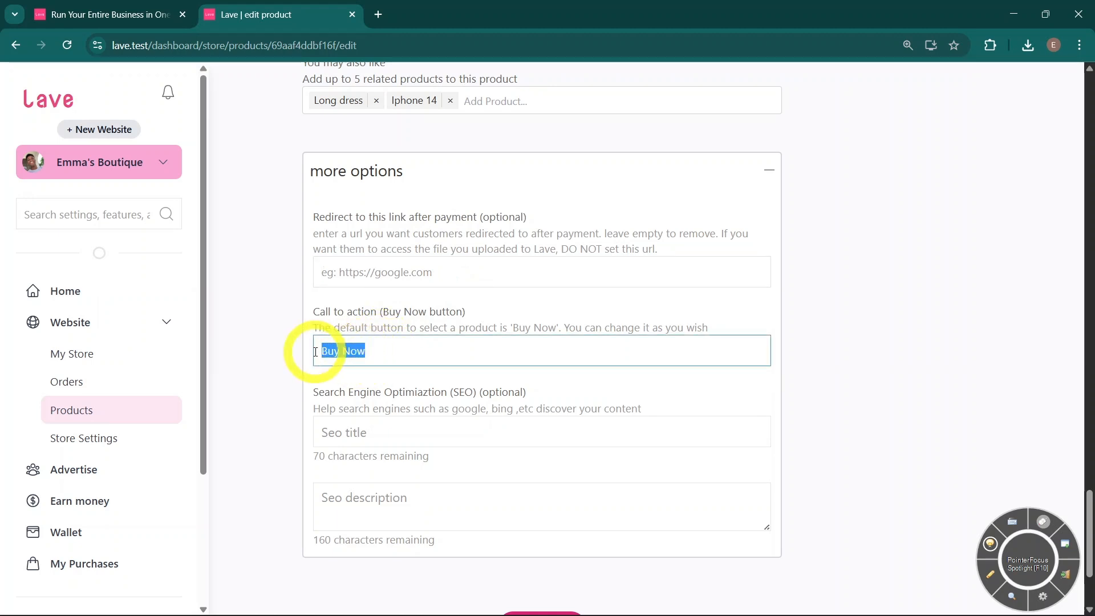
left_click(406, 368)
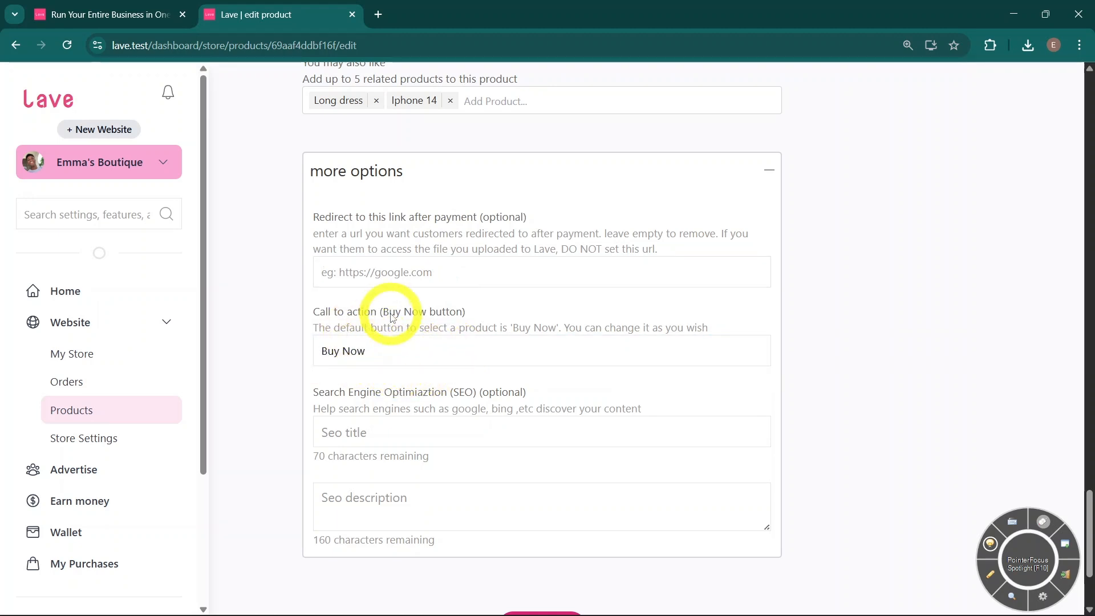
left_click_drag(384, 347, 290, 361)
left_click(428, 386)
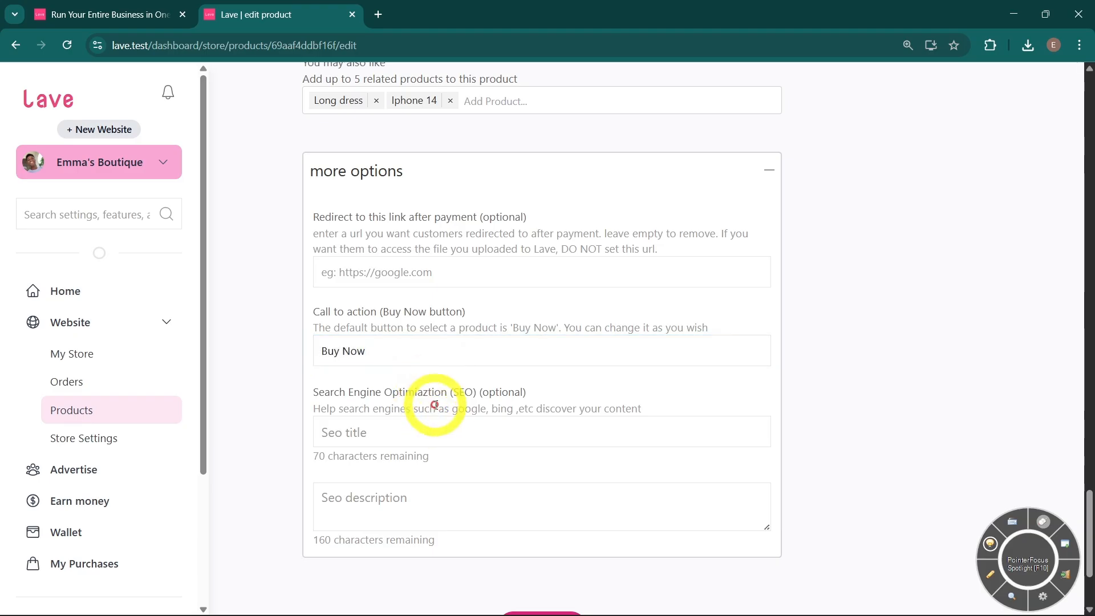
left_click(382, 443)
left_click(383, 496)
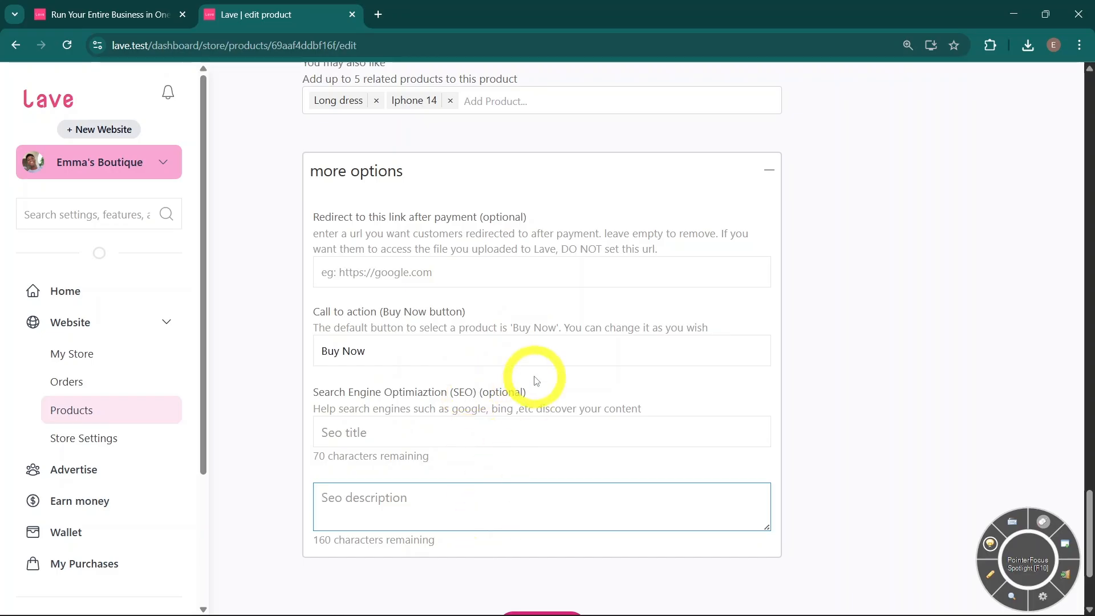
Save the product and open its page in the online store
scroll(446, 292, "down", 3)
left_click(546, 477)
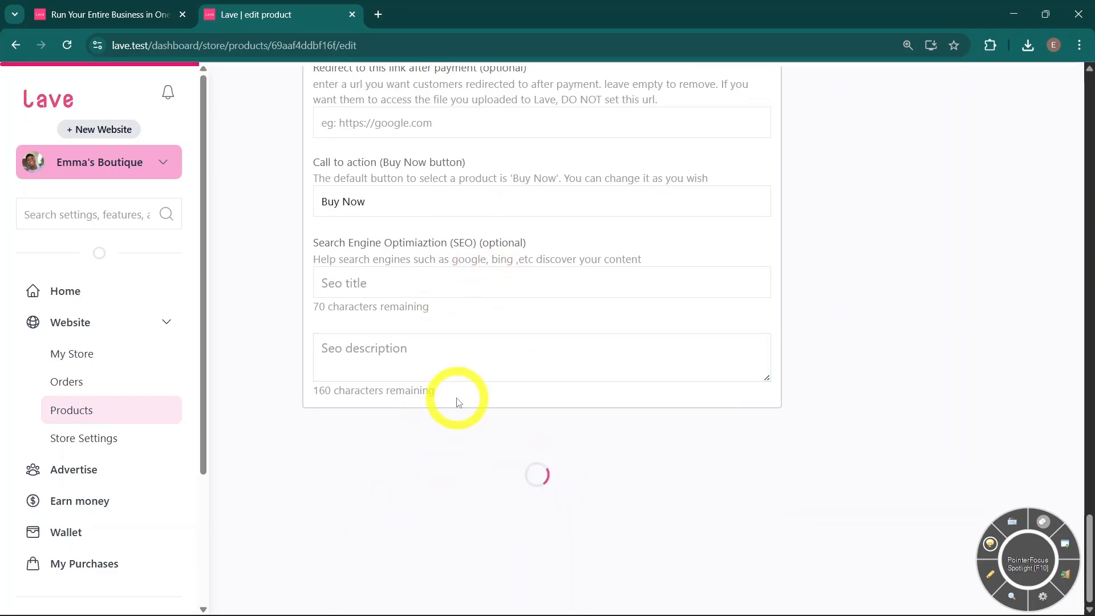
left_click(632, 437)
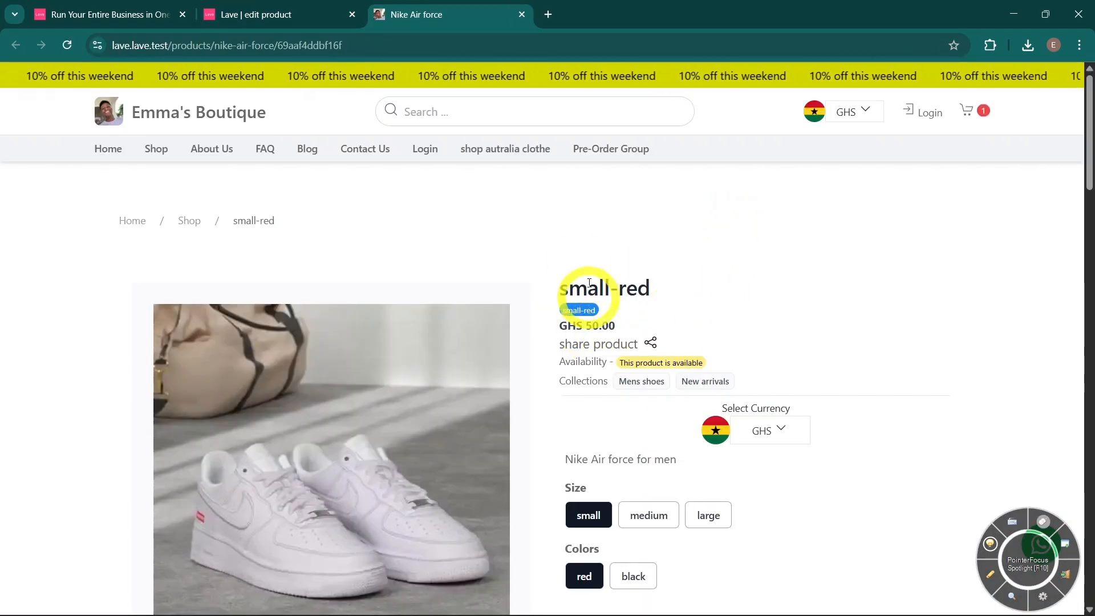
Browse the shoe's photos on the product page using the image carousel and its thumbnails
scroll(568, 254, "down", 1)
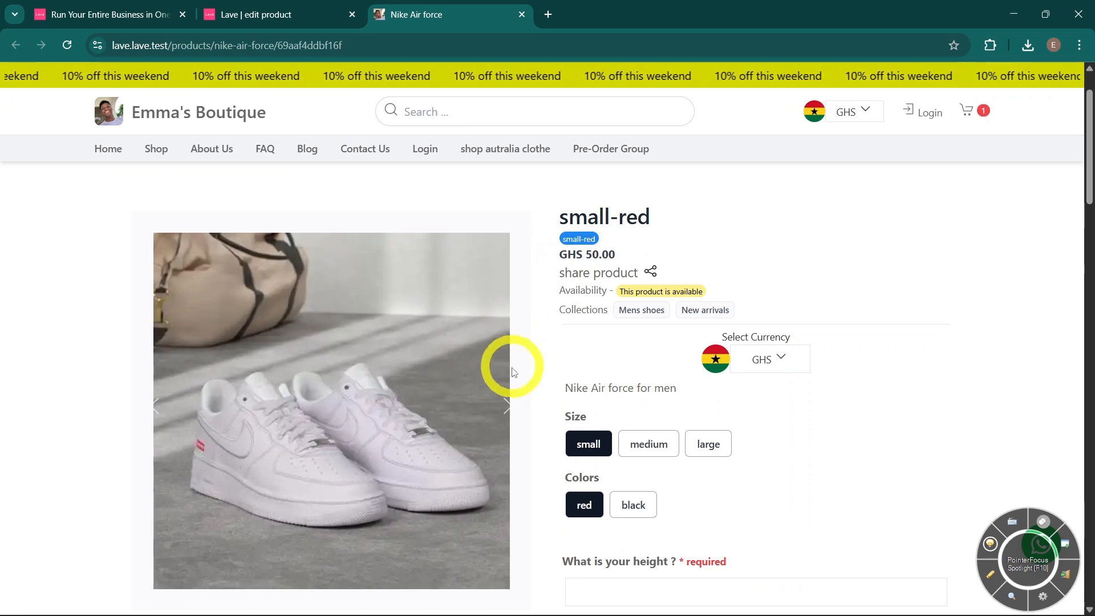
left_click(508, 407)
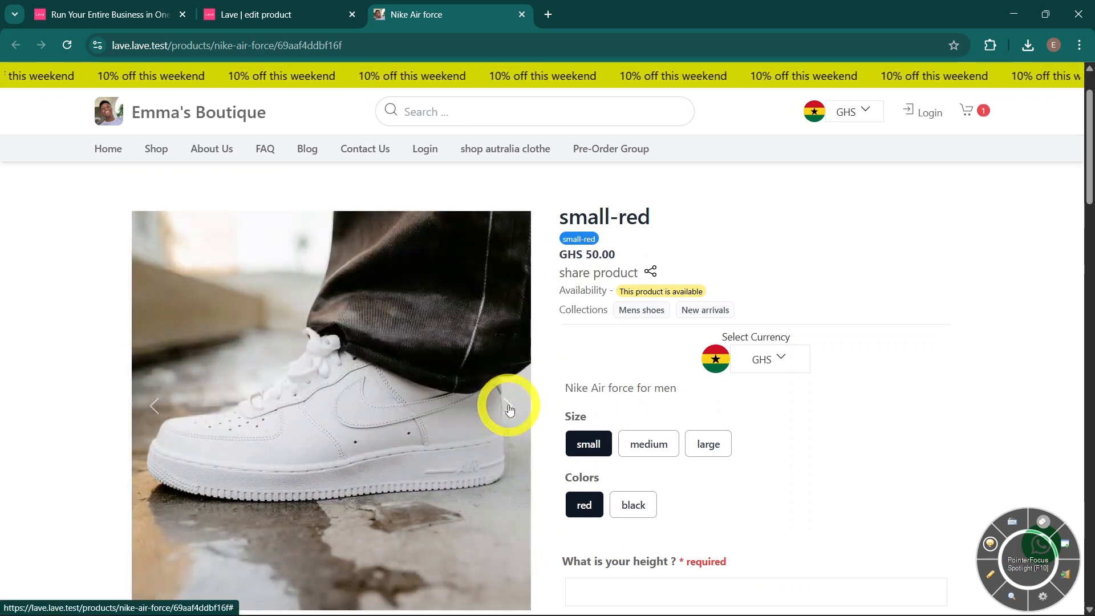
left_click(508, 404)
scroll(526, 383, "down", 6)
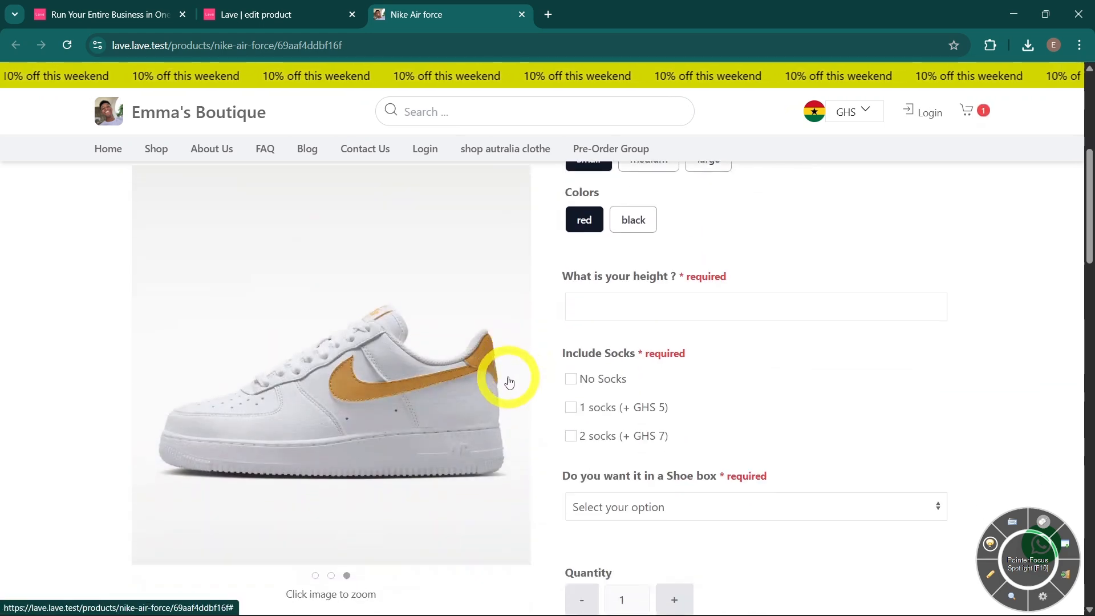
left_click(238, 508)
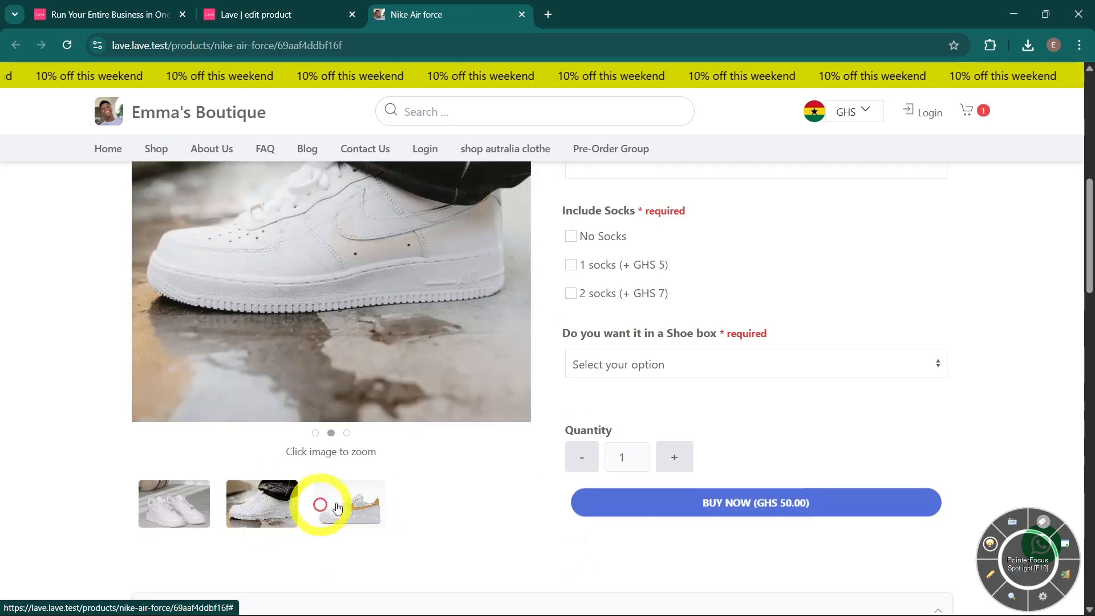
left_click(320, 506)
left_click(187, 509)
View the shoe's photos in the enlarged image viewer, and return to the product page
scroll(239, 468, "up", 2)
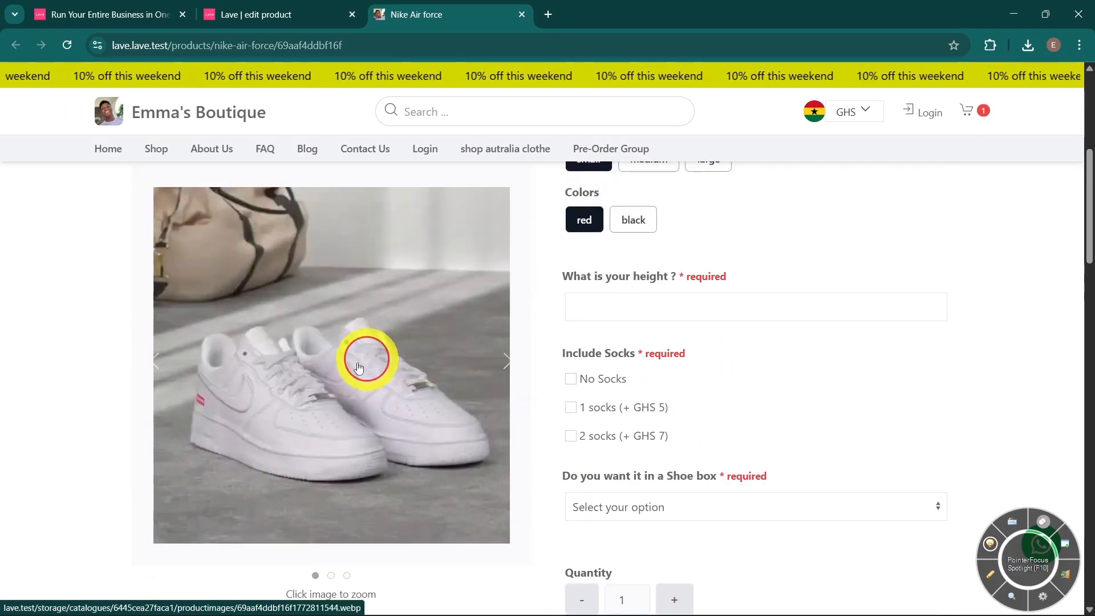
left_click(363, 358)
left_click(1046, 334)
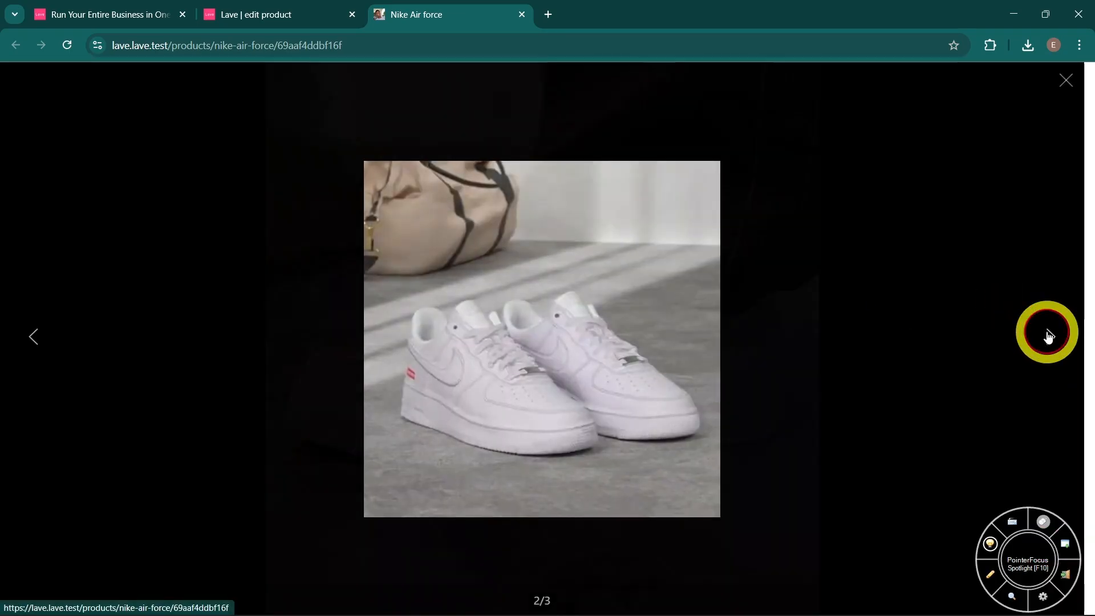
left_click(1048, 335)
left_click(877, 270)
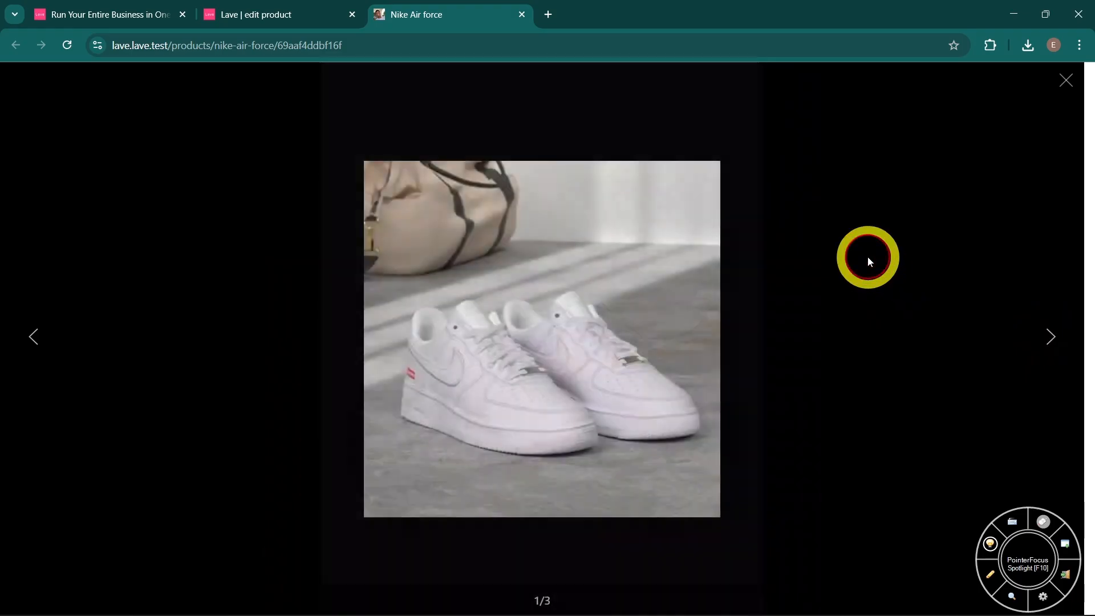
left_click(523, 350)
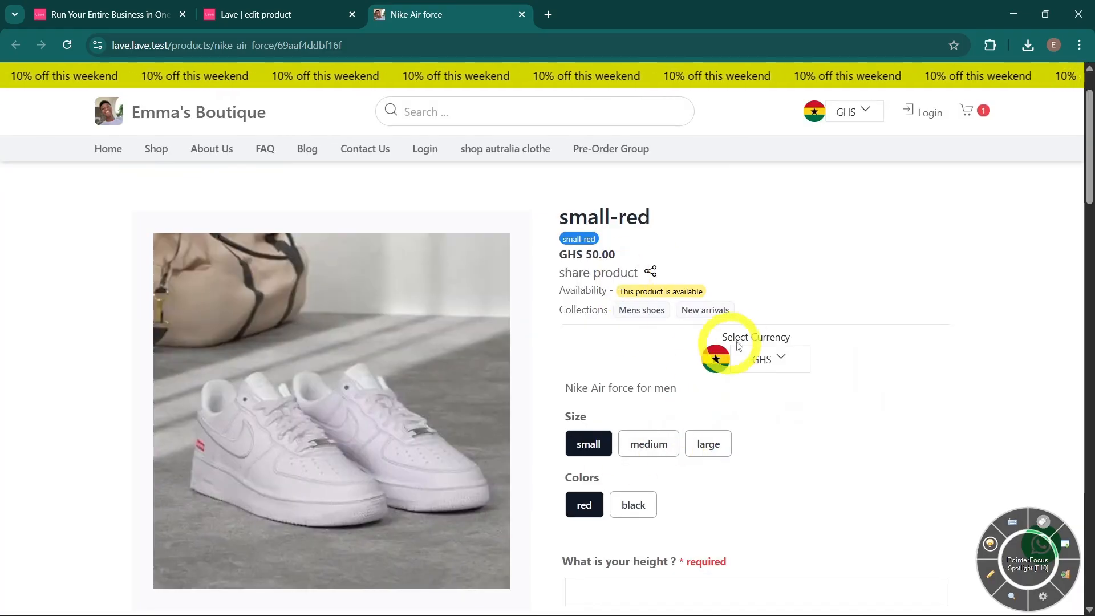
Choose the medium size for the shoe and enter 6 ft as the height
scroll(713, 347, "down", 1)
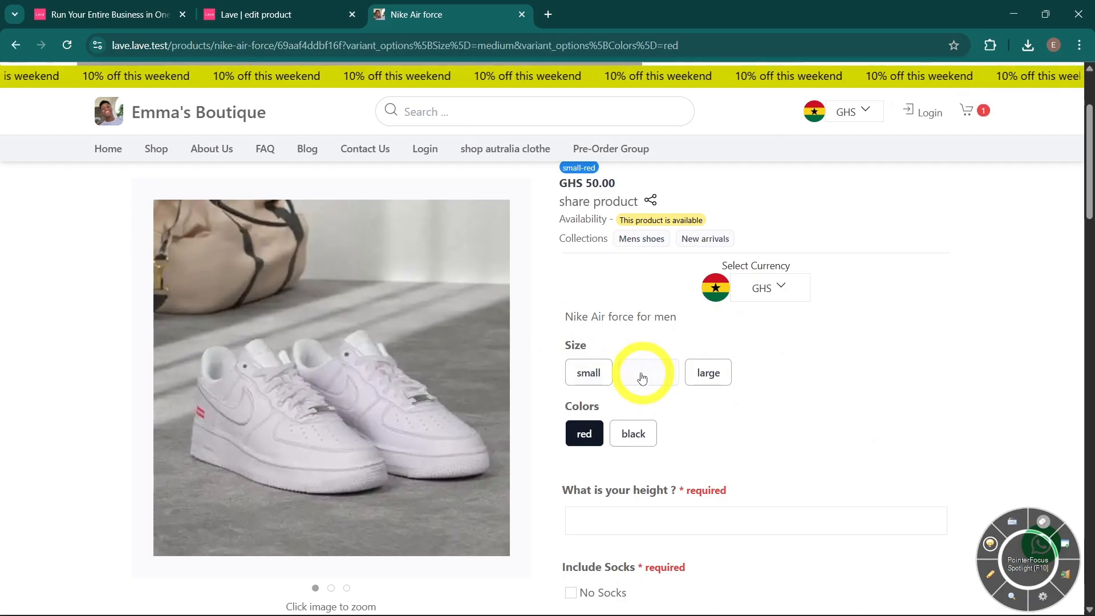
left_click(642, 378)
scroll(615, 419, "down", 1)
left_click(618, 438)
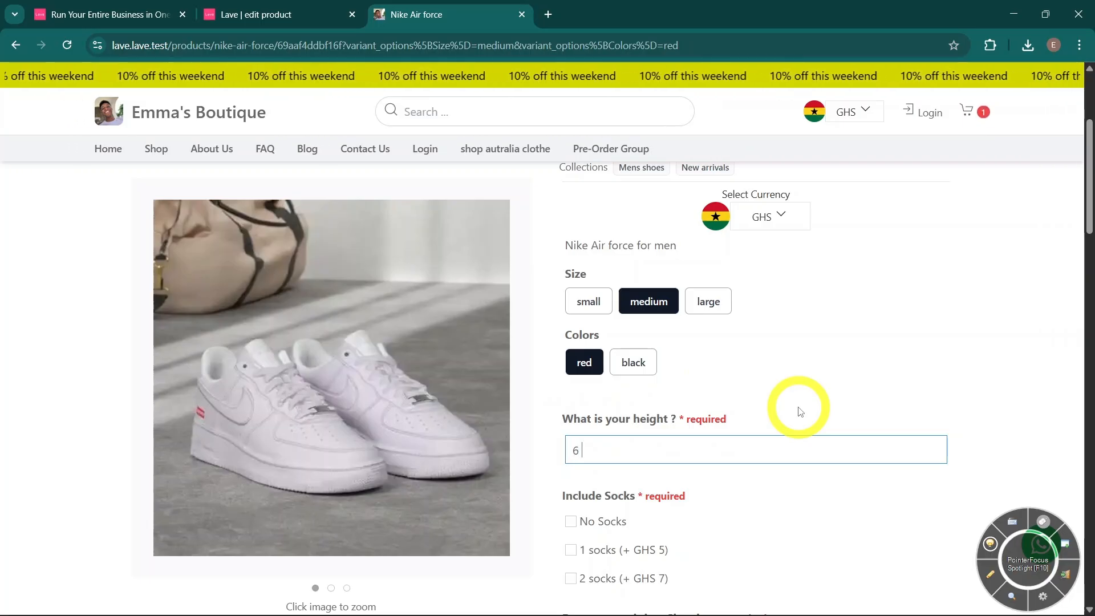
Answer the socks question with No Socks and the shoe box question with Yes (+ GHS 10)
scroll(804, 412, "down", 2)
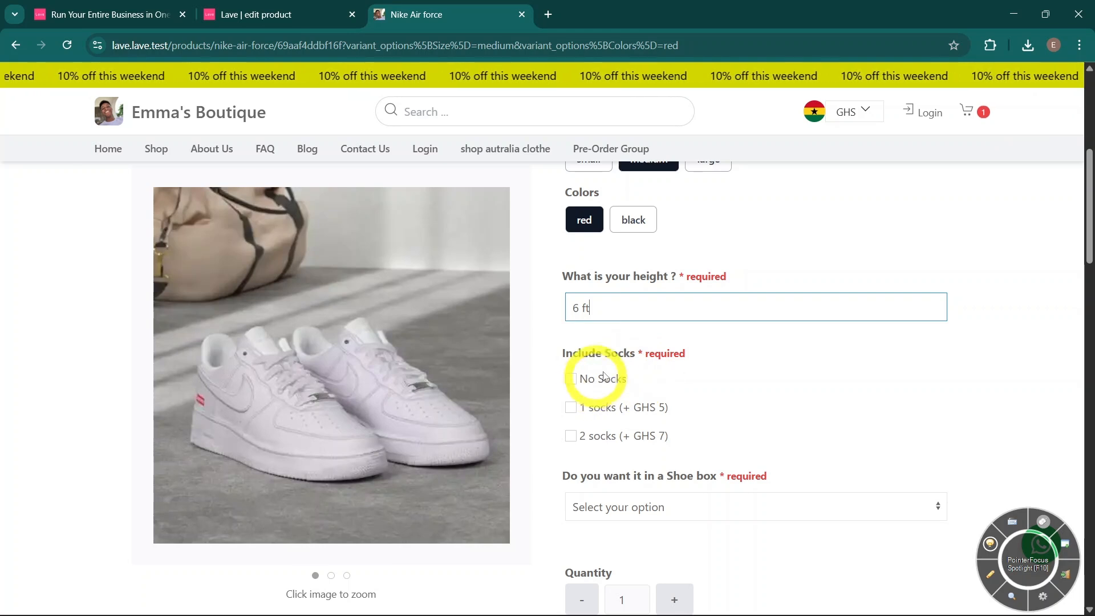
scroll(627, 370, "down", 1)
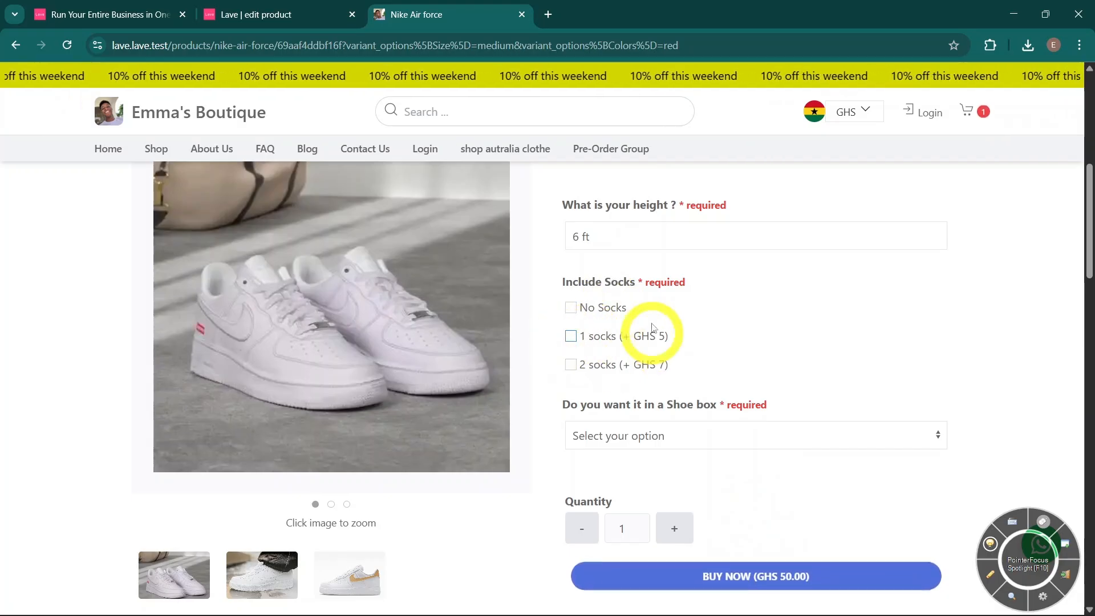
scroll(806, 332, "down", 1)
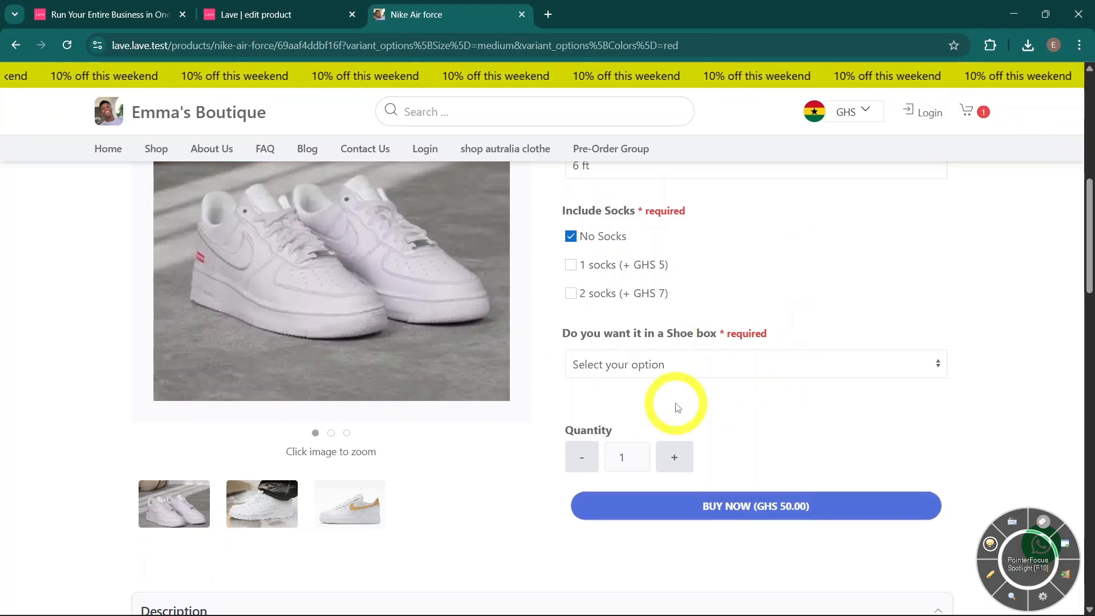
left_click(685, 364)
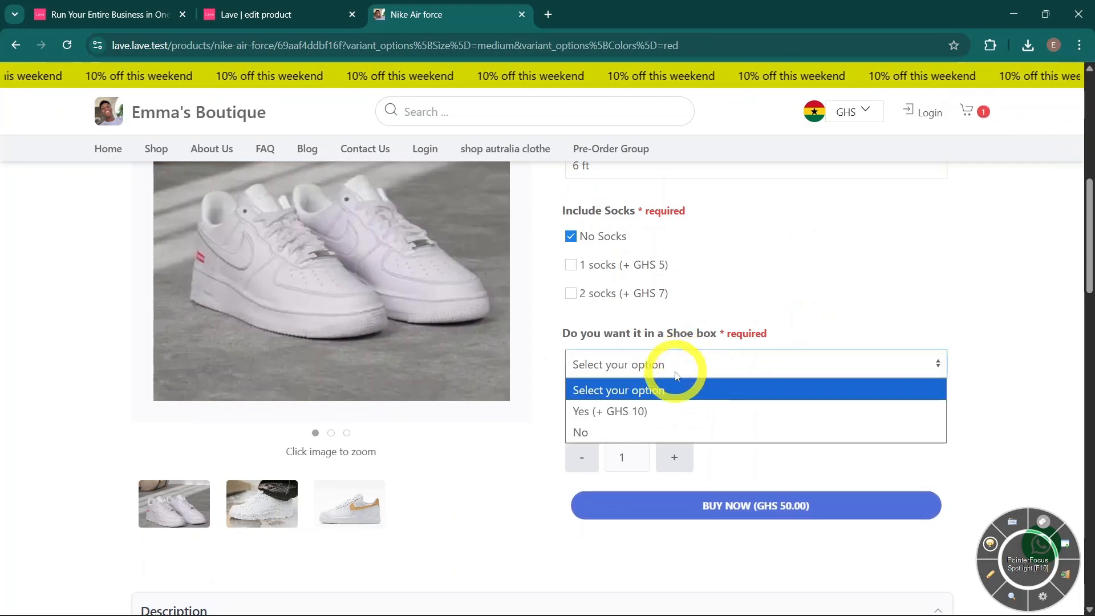
left_click(637, 419)
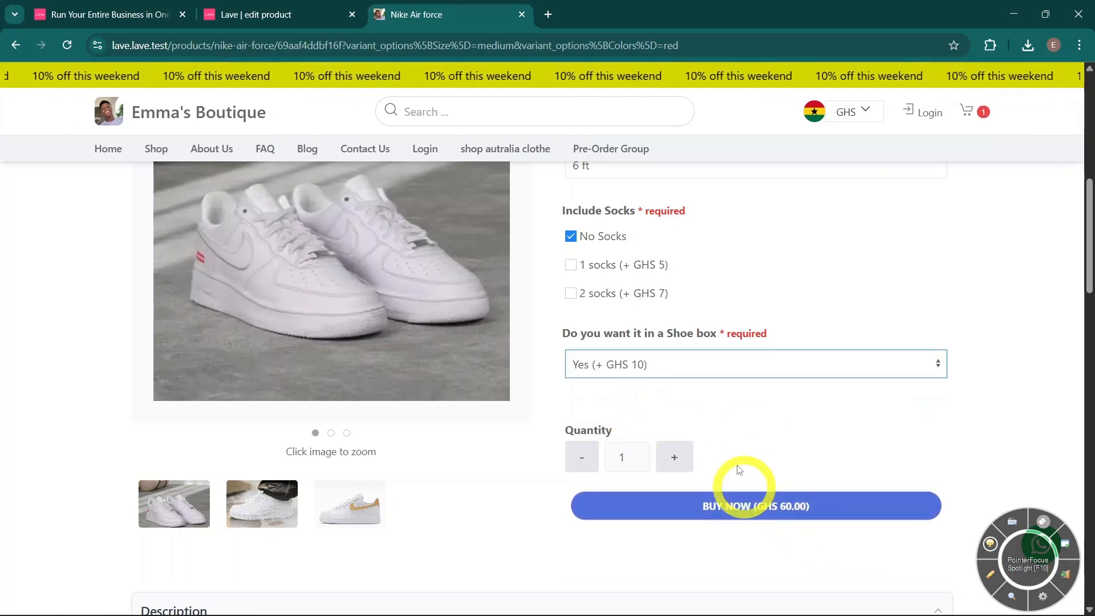
Switch the shoe box answer to No, and set it back to Yes (+ GHS 10)
left_click(680, 370)
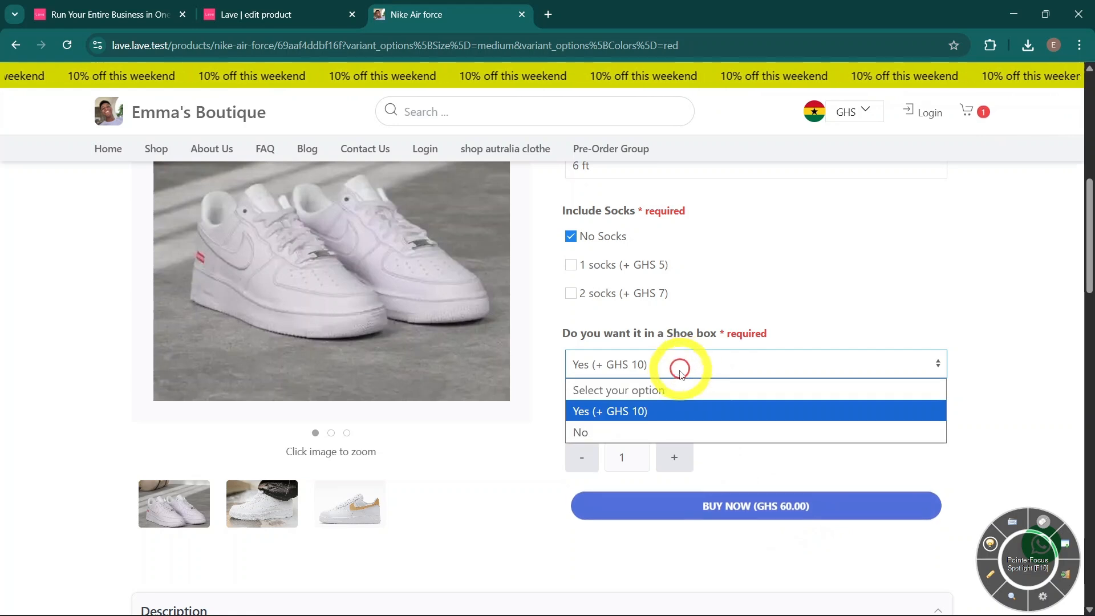
left_click(664, 432)
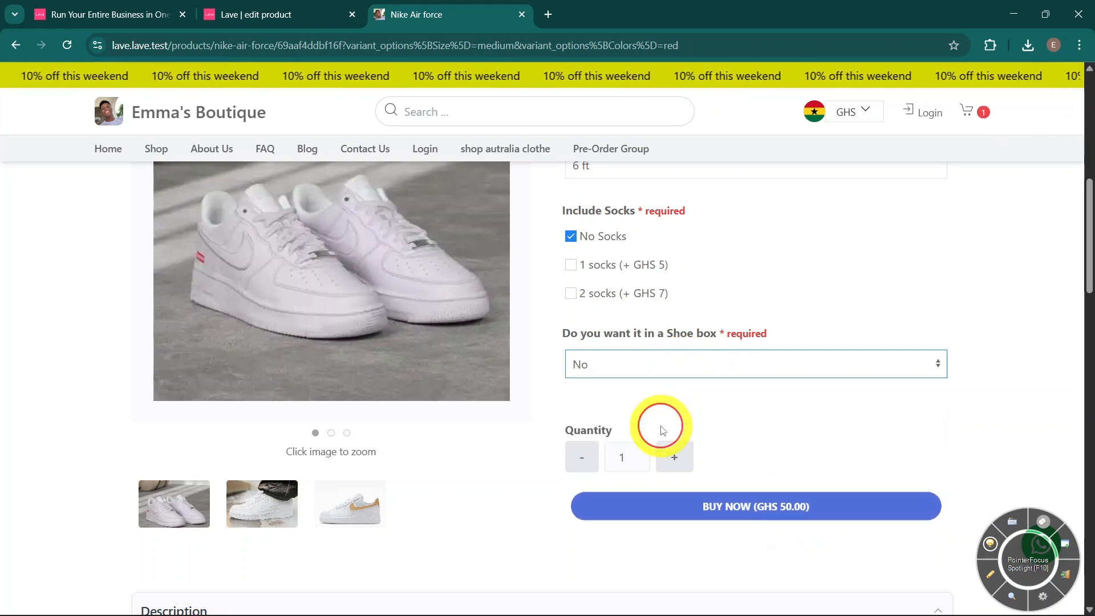
left_click(683, 355)
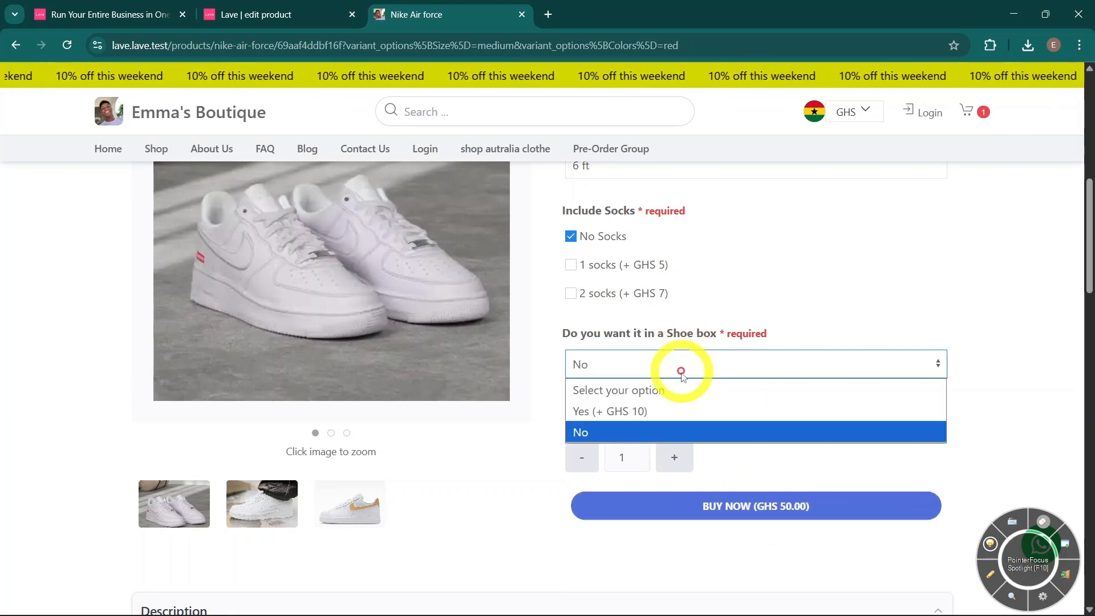
left_click(669, 404)
Examine the product page's description, Sizes and Charts, reviews and related products sections down to the footer
scroll(418, 310, "down", 4)
scroll(418, 310, "down", 2)
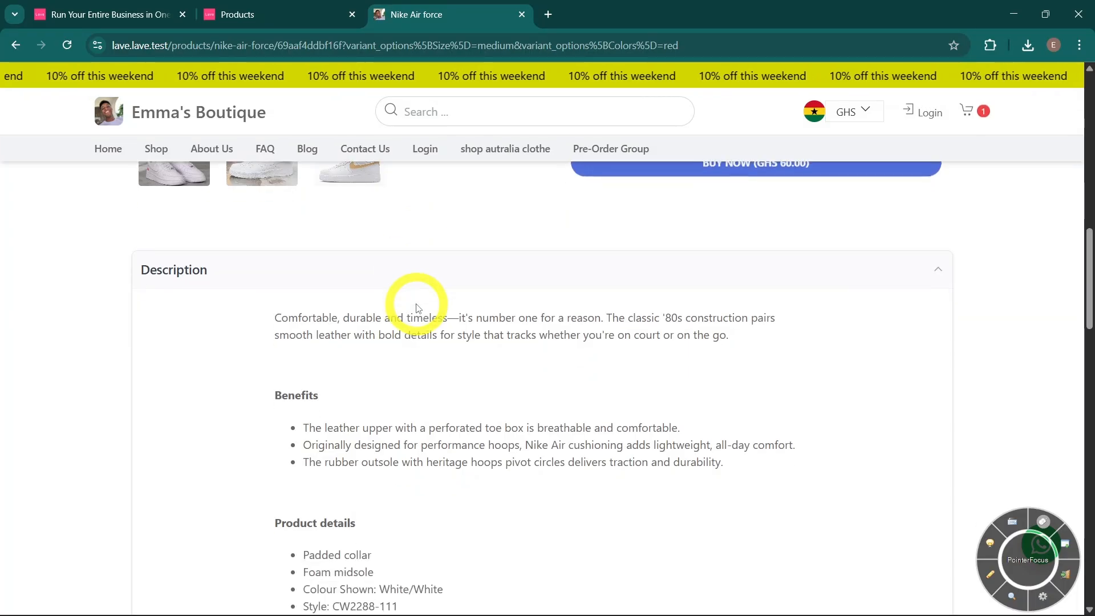
scroll(417, 305, "down", 5)
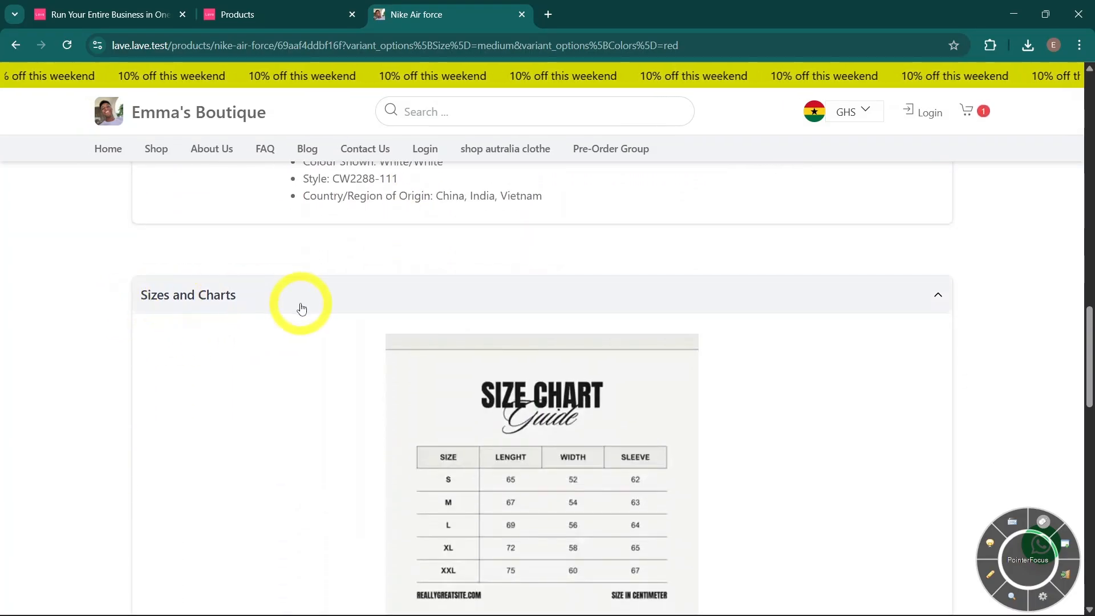
scroll(307, 291, "down", 1)
scroll(306, 291, "down", 6)
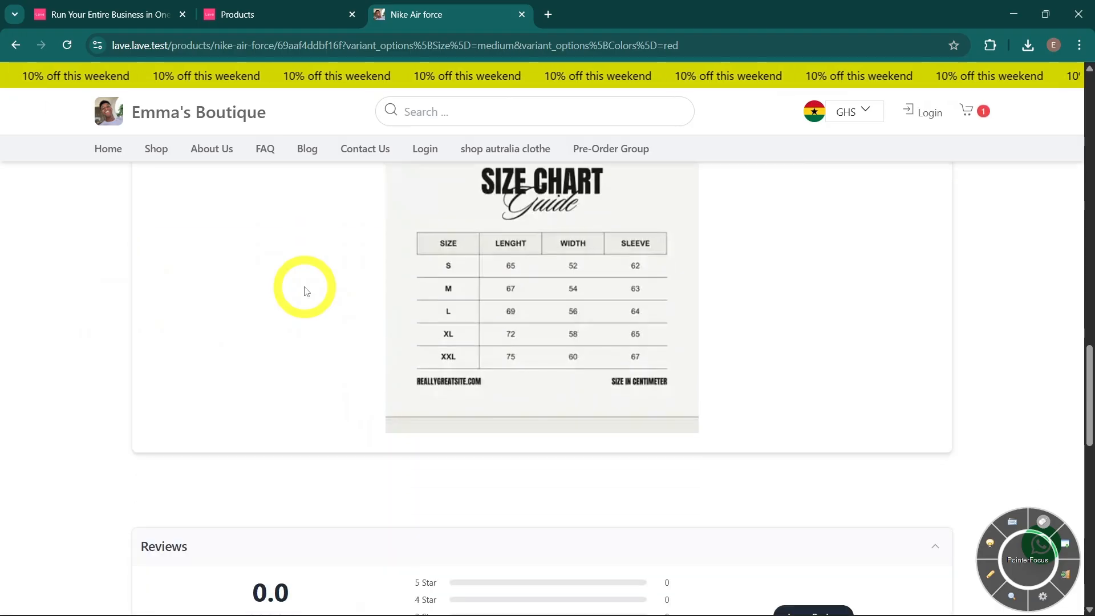
scroll(304, 285, "down", 3)
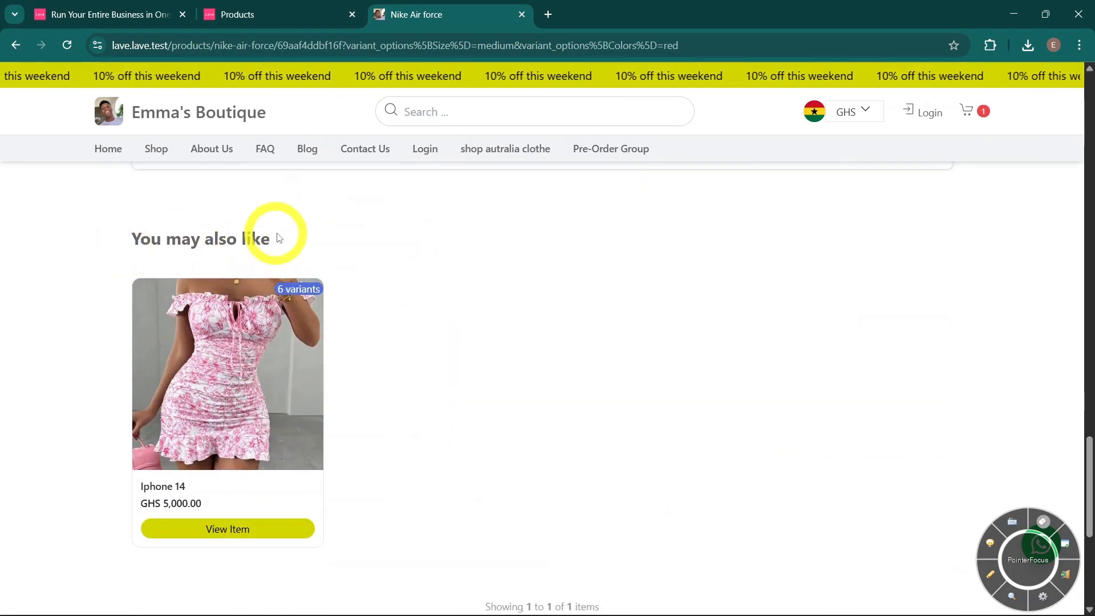
scroll(356, 316, "down", 4)
scroll(408, 311, "down", 1)
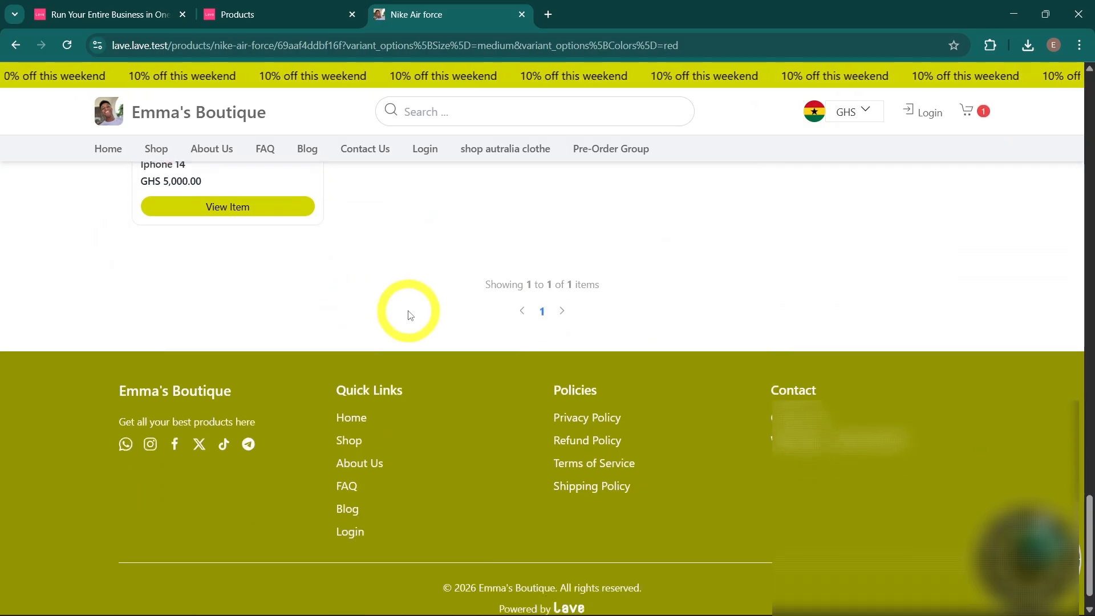
scroll(482, 342, "up", 13)
scroll(485, 349, "up", 13)
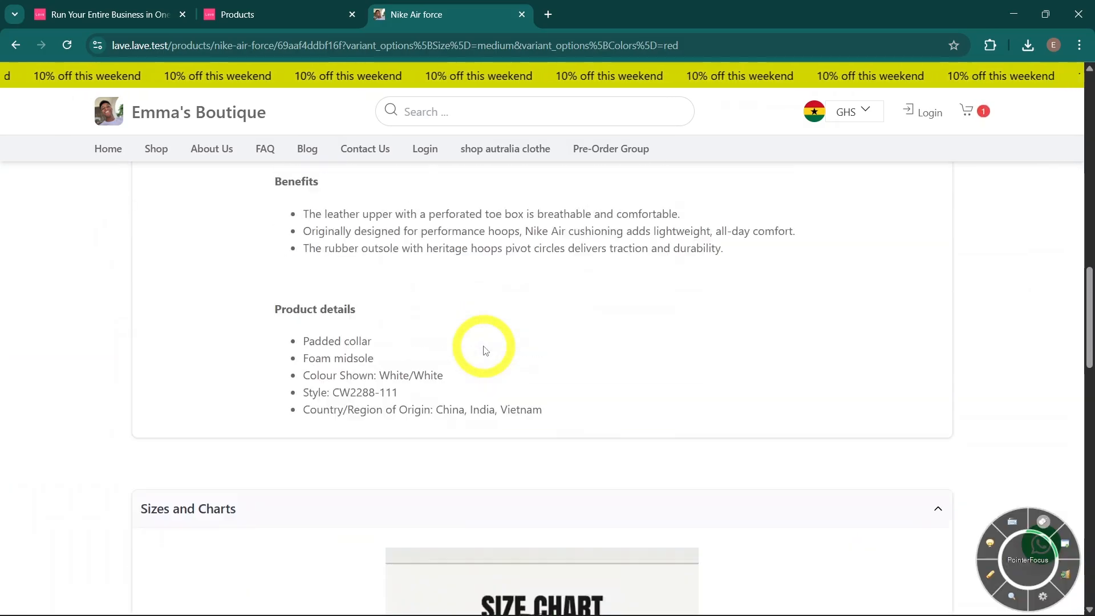